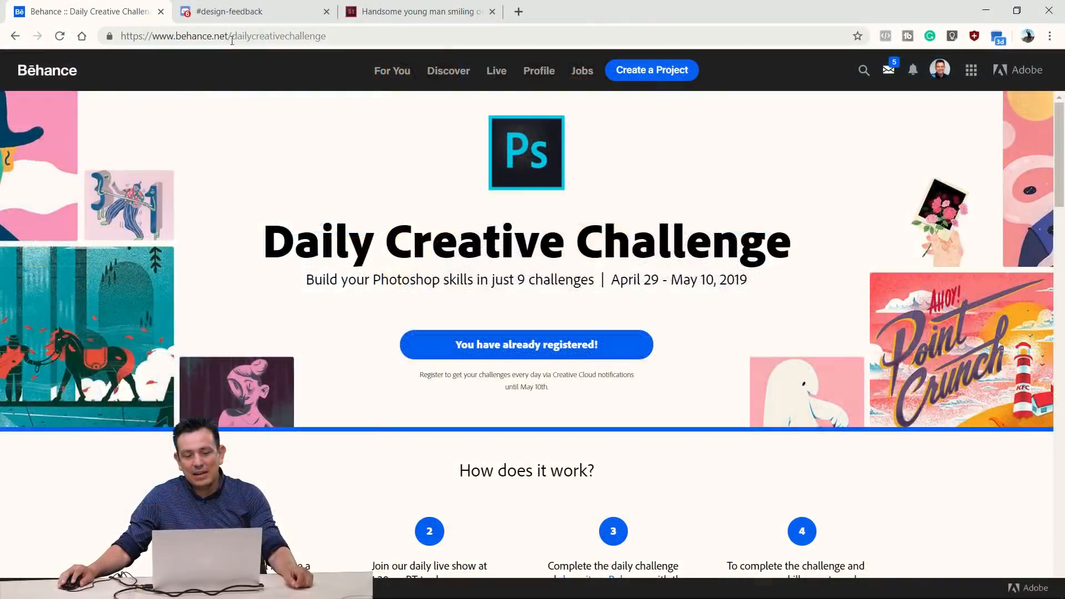
- Highlight the dailycreativechallenge part of the page address and review the "How does it work?" instructions
left_click_drag(231, 37, 335, 37)
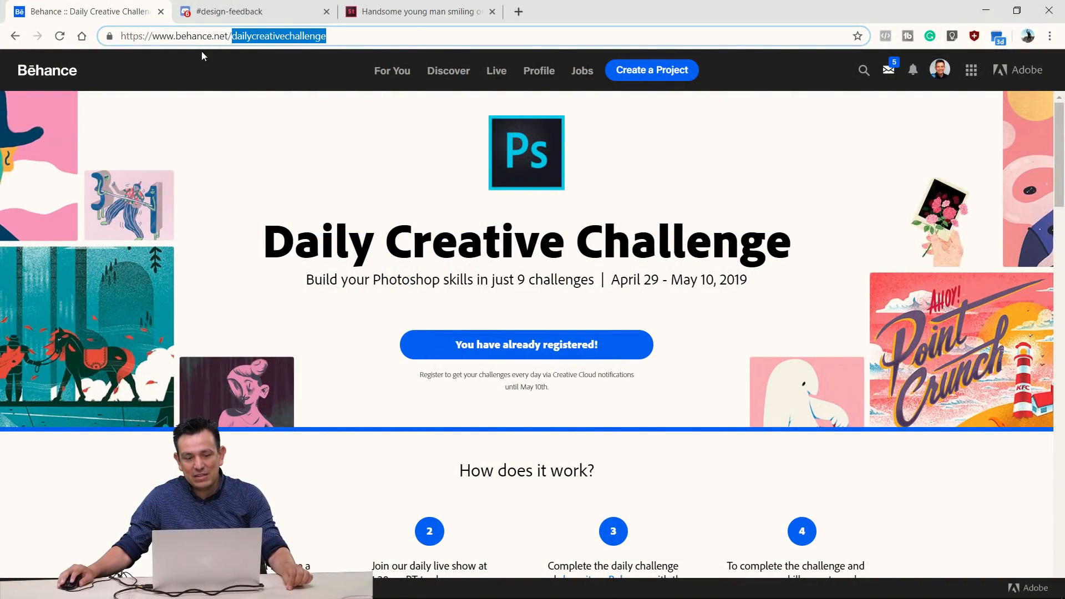
left_click(382, 173)
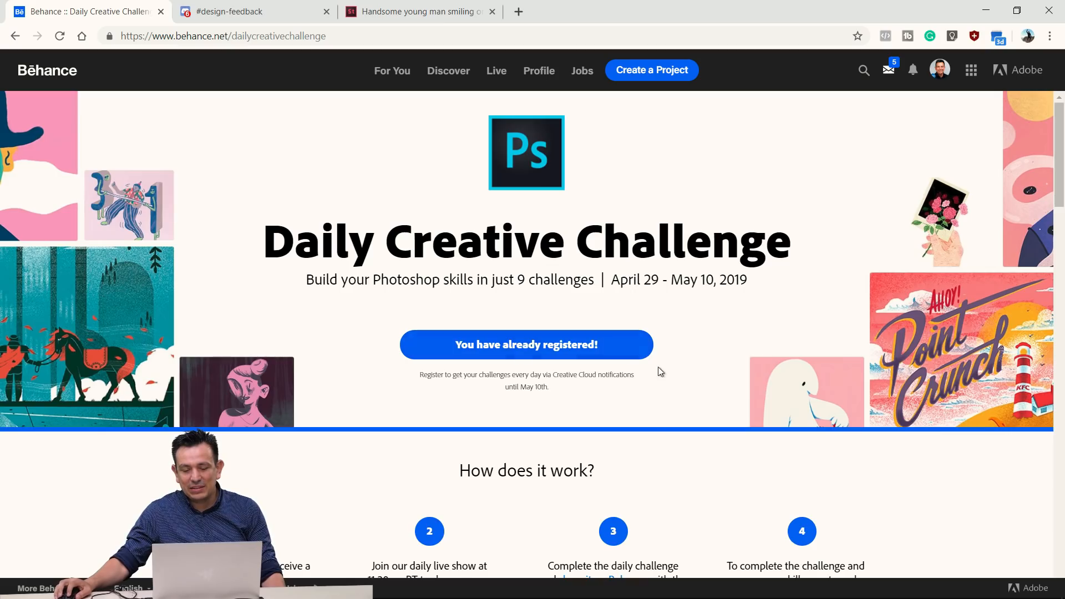
scroll(660, 372, "down", 3)
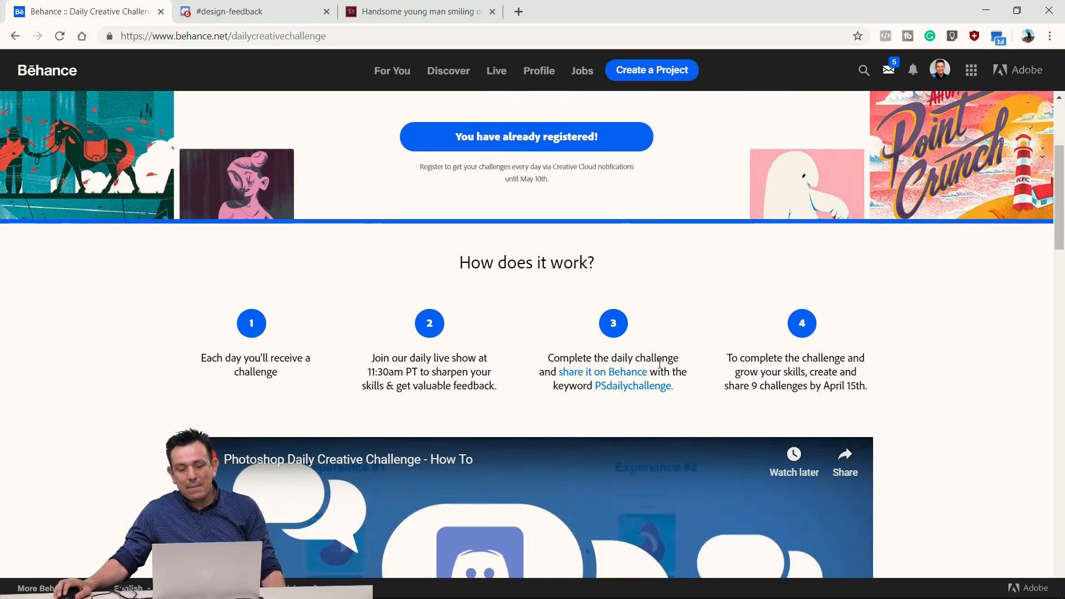
scroll(661, 365, "down", 1)
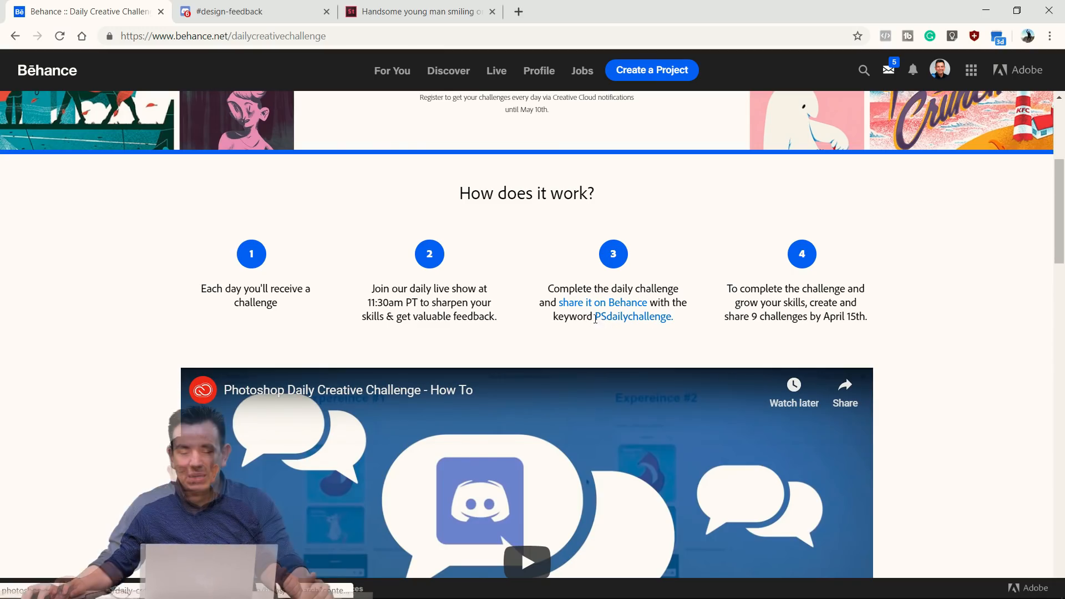
- Copy the keyword PSdailychallenge from the third instruction and search Behance for it
left_click_drag(596, 317, 672, 318)
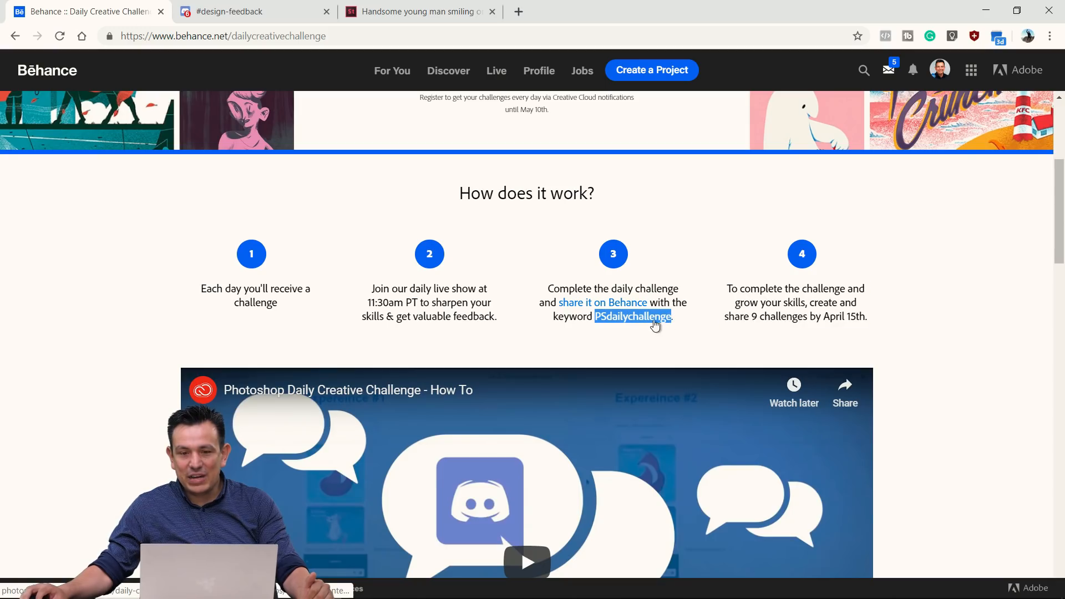
right_click(655, 326)
left_click(699, 425)
left_click(708, 340)
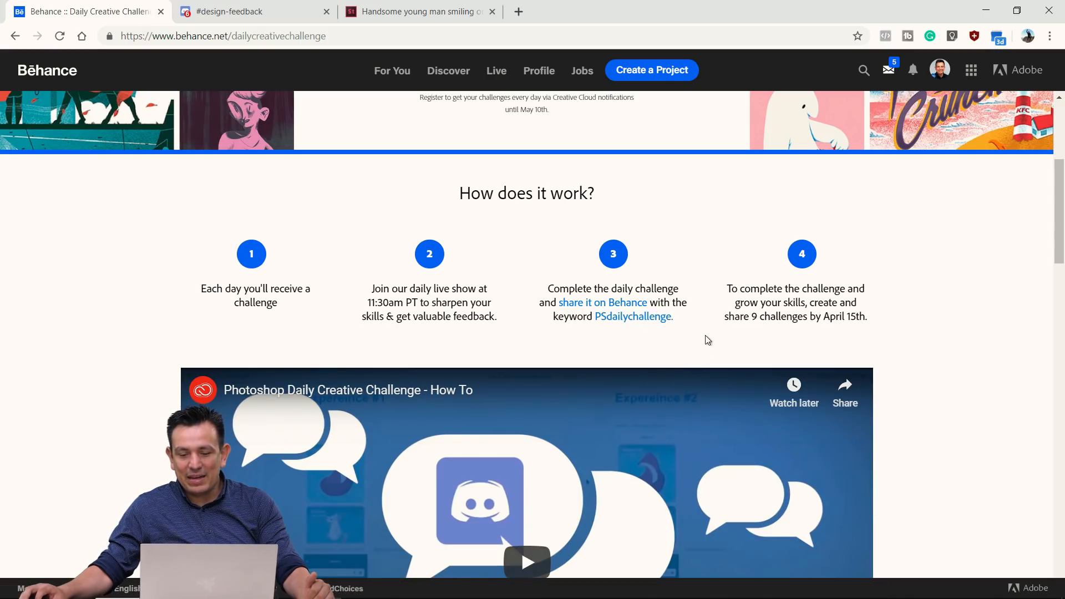
left_click(864, 70)
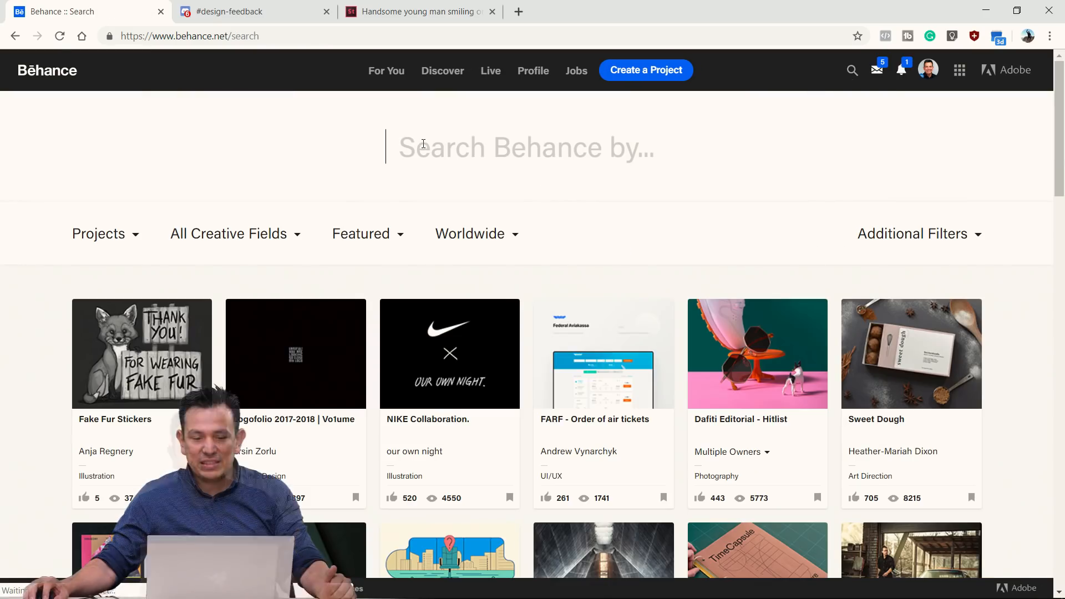
right_click(423, 143)
left_click(477, 270)
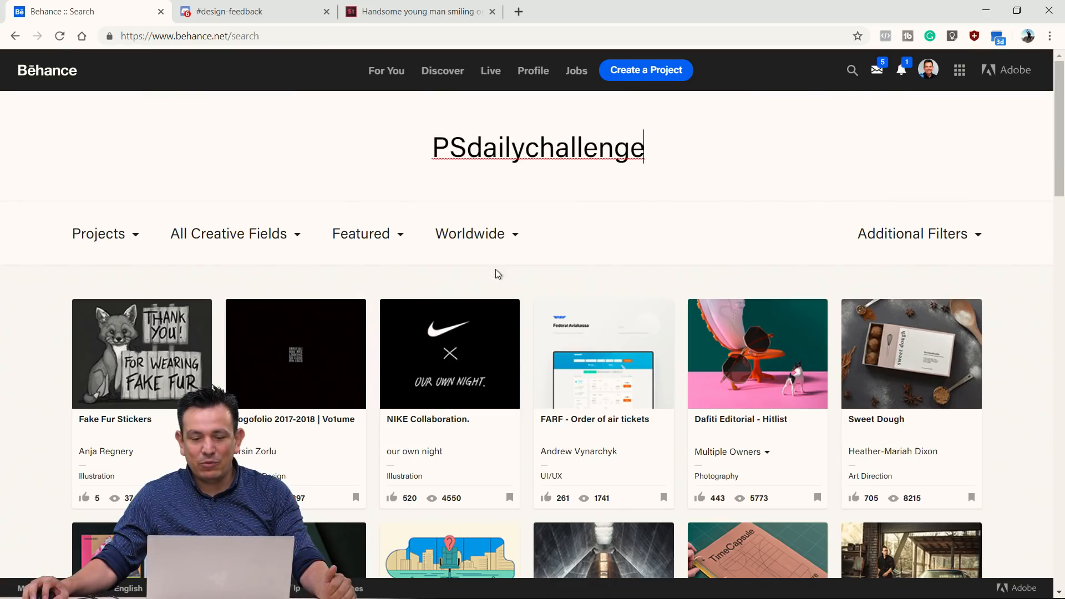
key("Return")
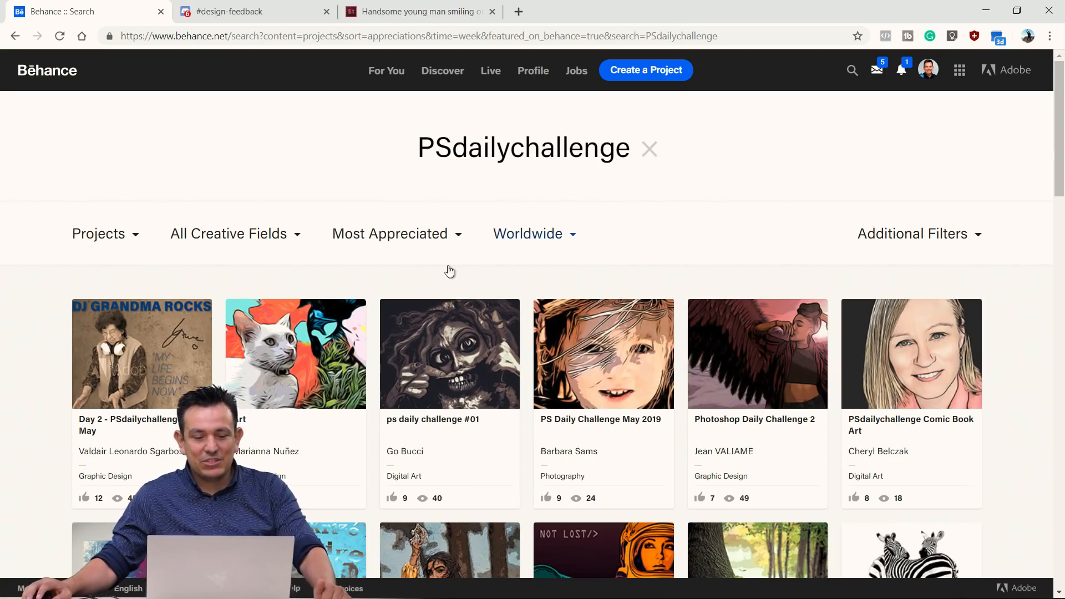
- Browse the project results for PSdailychallenge, return to the search heading and highlight its "PS" prefix
scroll(30, 329, "down", 2)
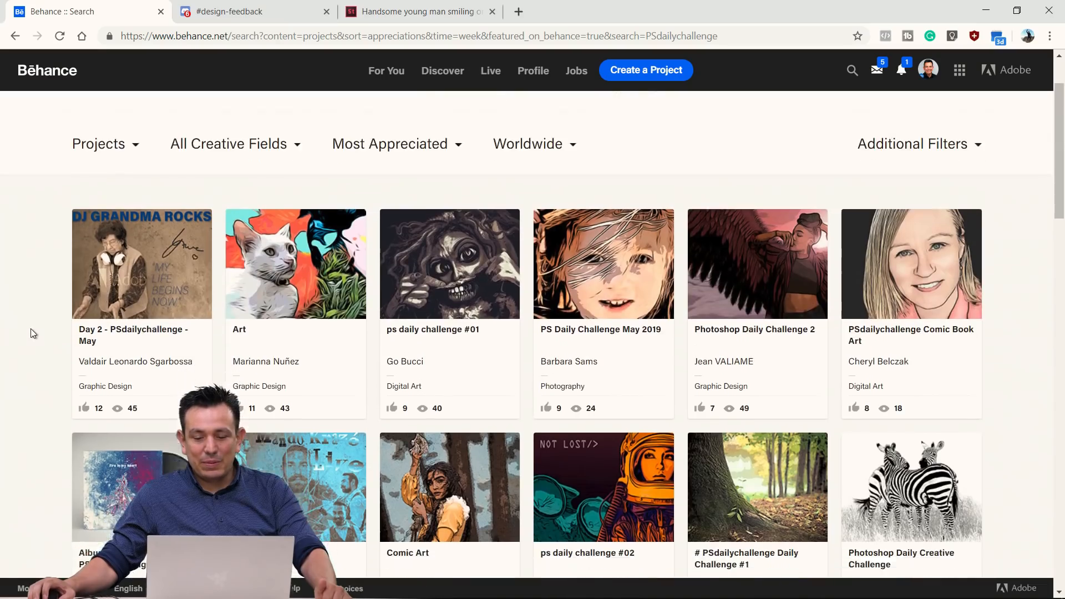
scroll(31, 328, "down", 2)
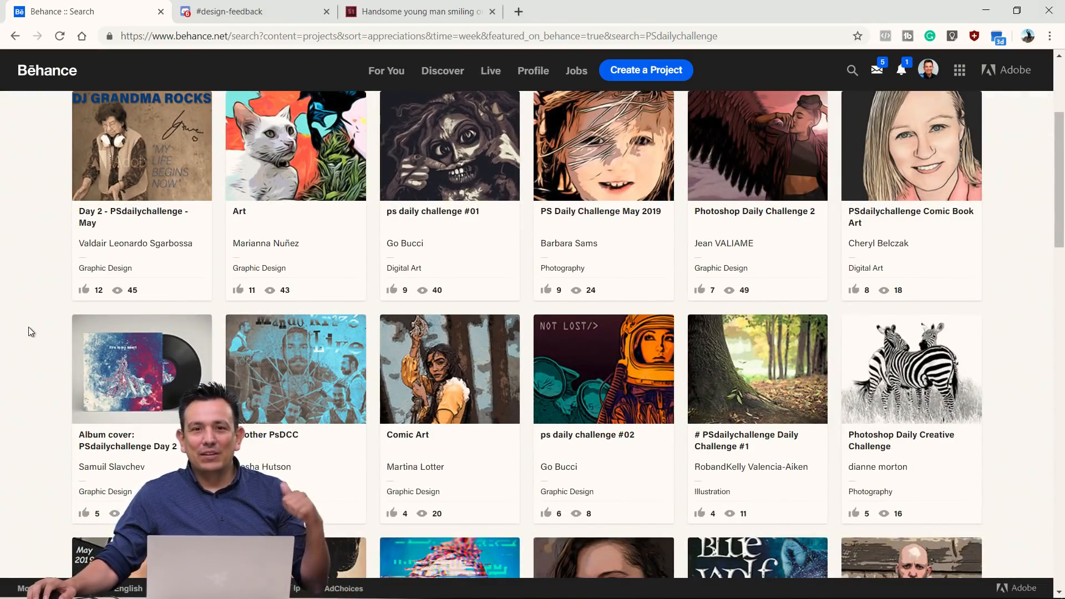
scroll(283, 194, "up", 3)
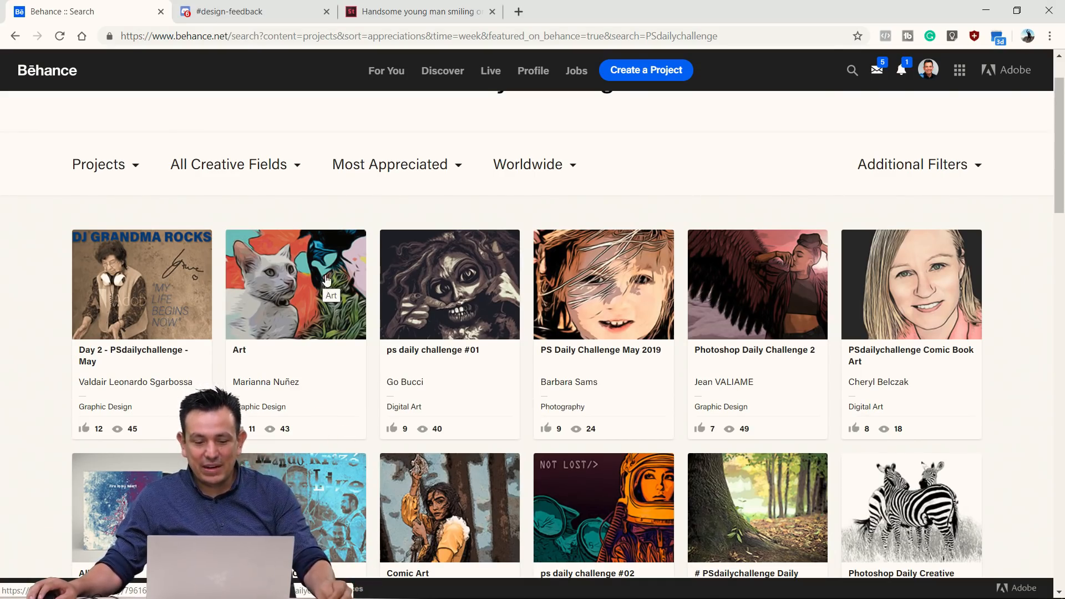
scroll(149, 309, "down", 5)
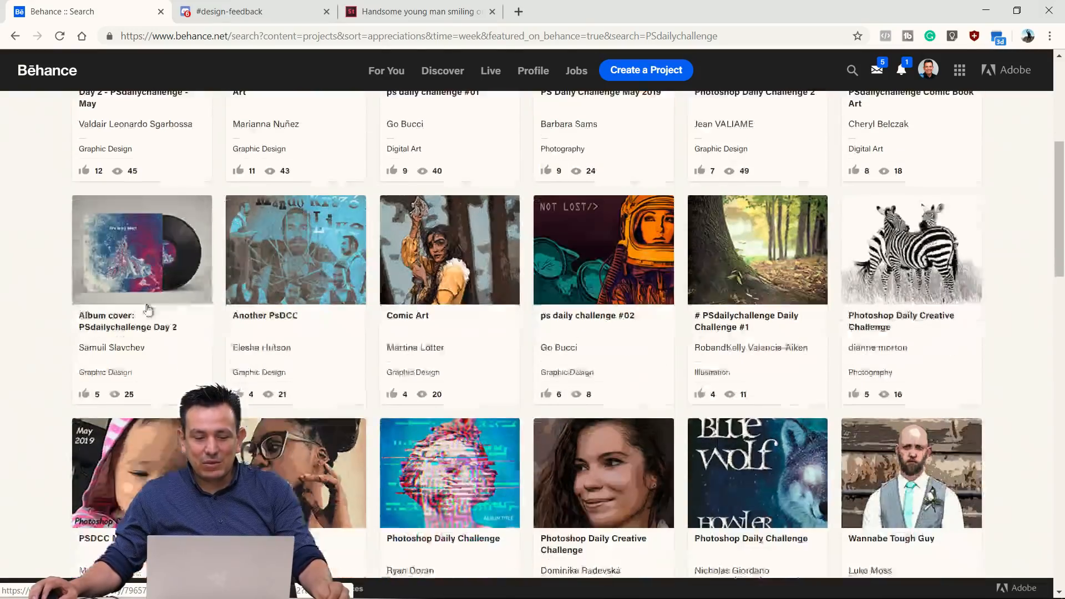
scroll(1023, 472, "down", 10)
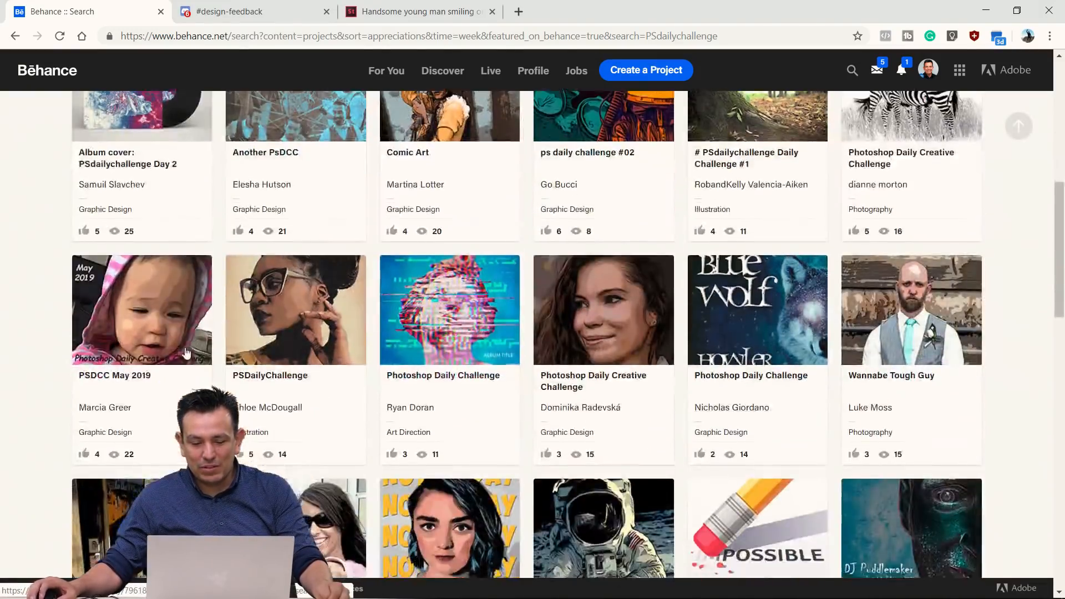
scroll(521, 321, "down", 3)
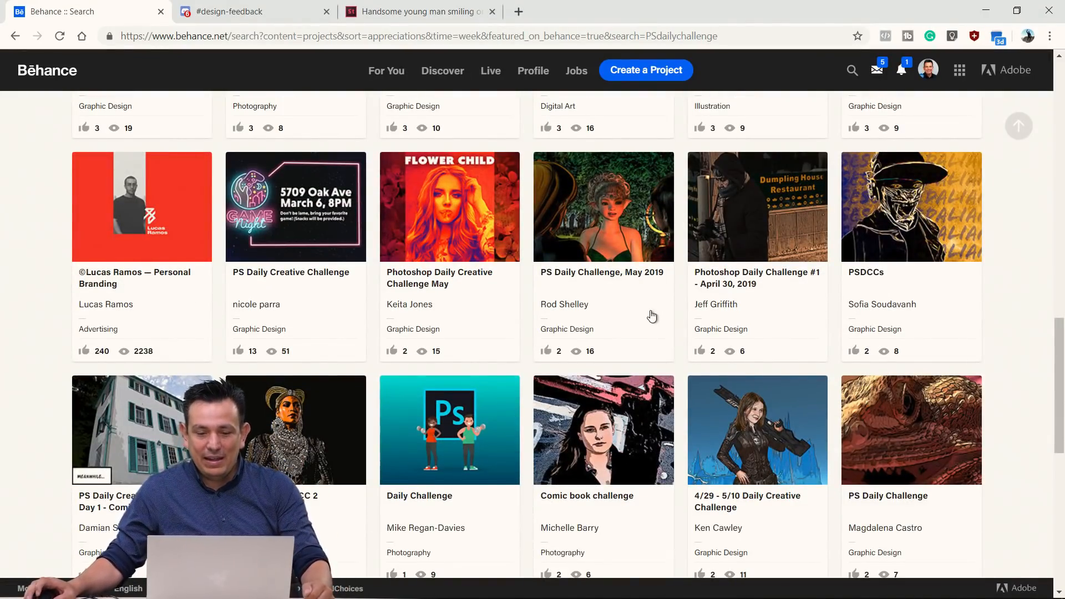
scroll(657, 322, "up", 15)
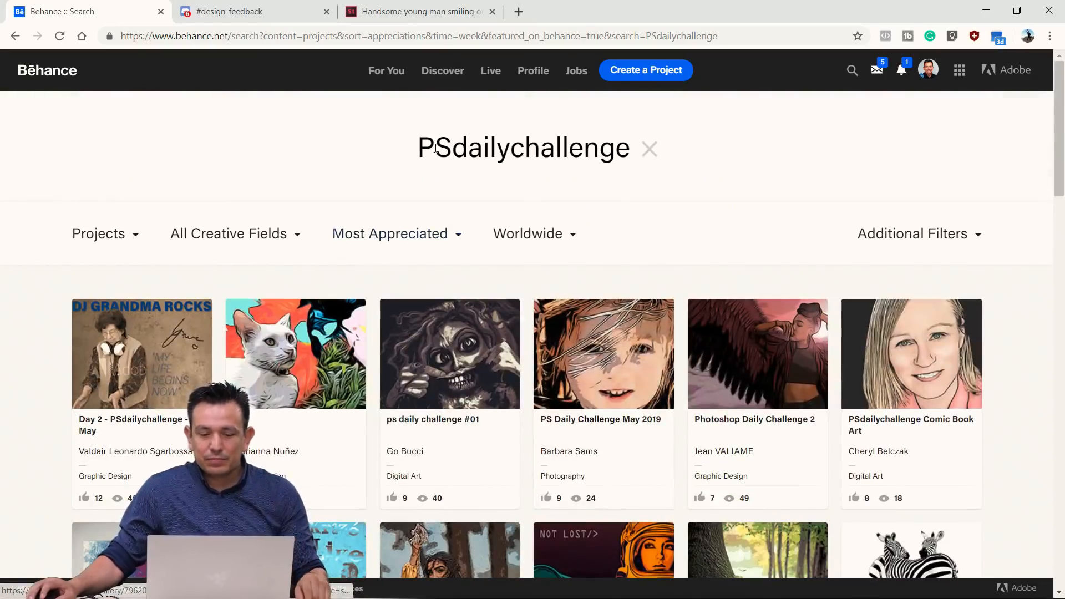
left_click_drag(417, 148, 455, 149)
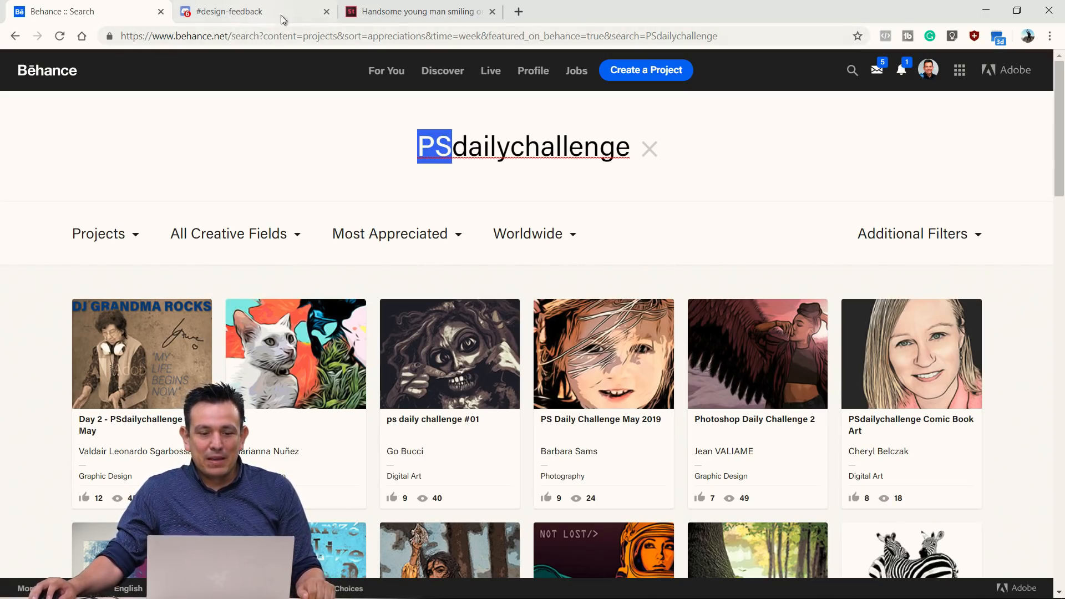
- Load behance.net/dailycreativechallenge again and go to its Next Steps section with the Discord community invitation
left_click(407, 18)
left_click(104, 16)
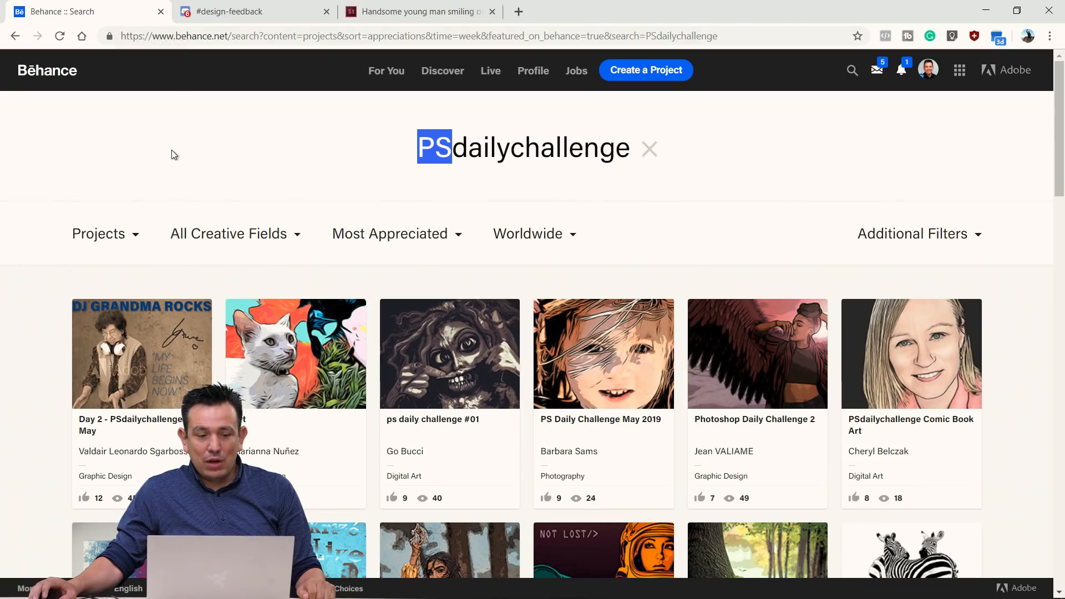
left_click(243, 36)
left_click(232, 35)
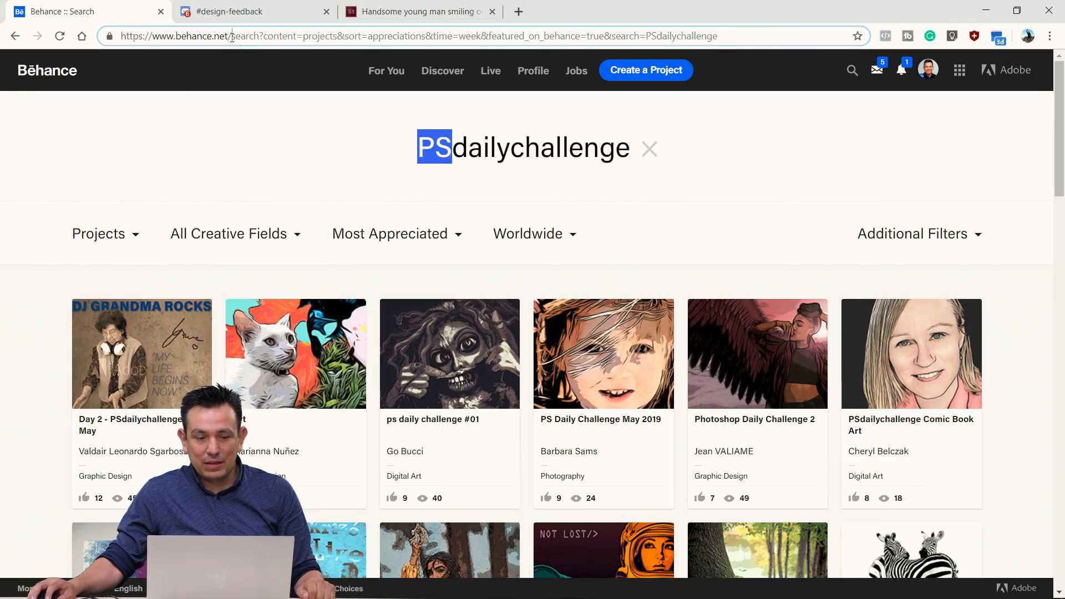
left_click_drag(232, 36, 721, 36)
mouse_move(929, 70)
type("dailycreativechallenge")
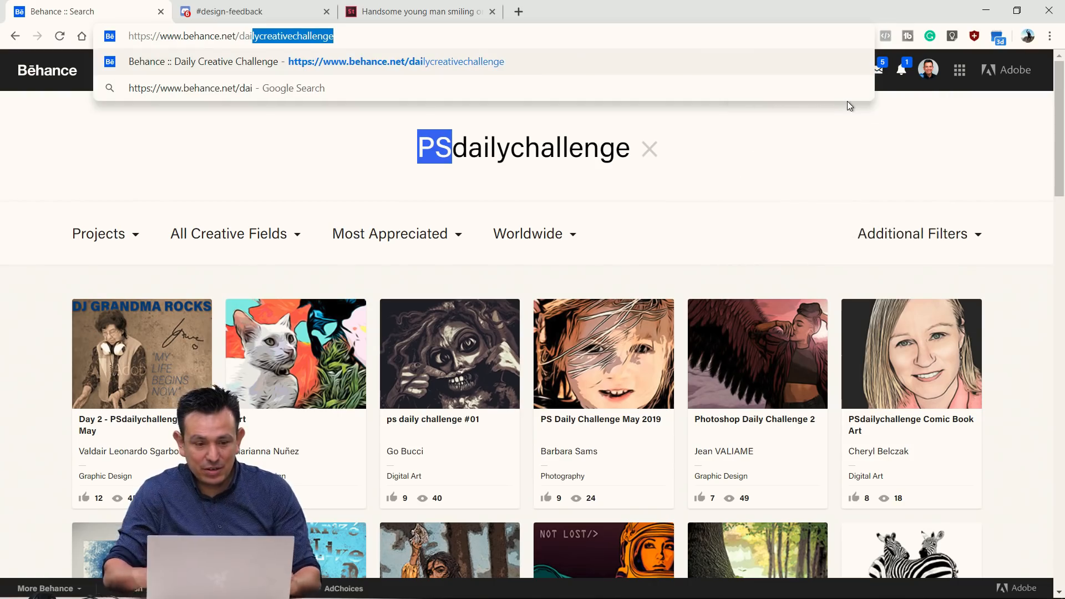
key("Return")
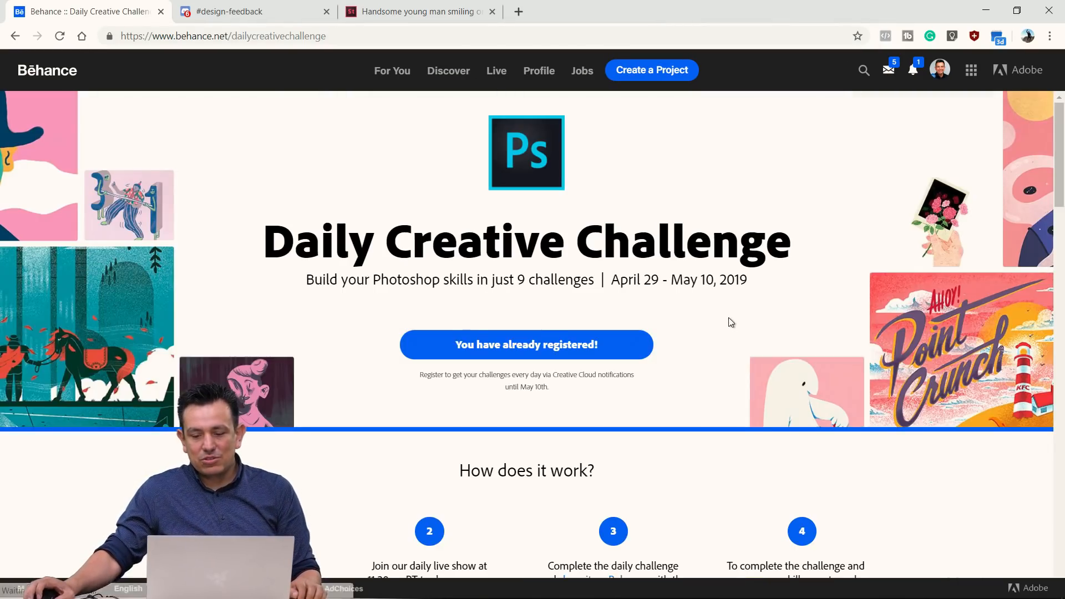
scroll(672, 294, "down", 4)
scroll(677, 294, "down", 20)
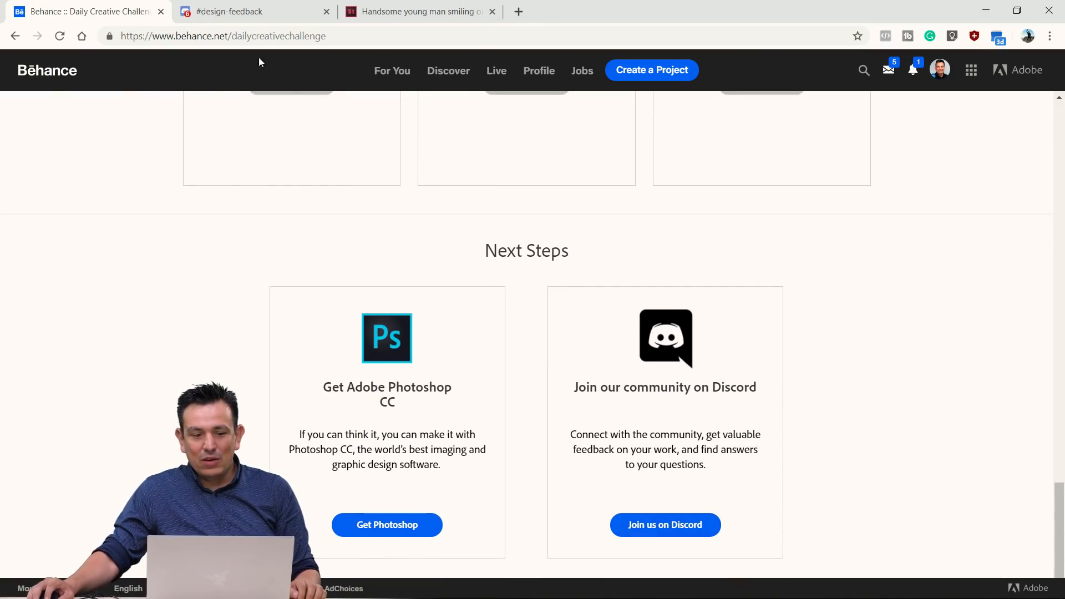
- Switch to Discord and look through the artwork and comments posted in the Adobe Photoshop server's design-feedback channel
left_click(248, 17)
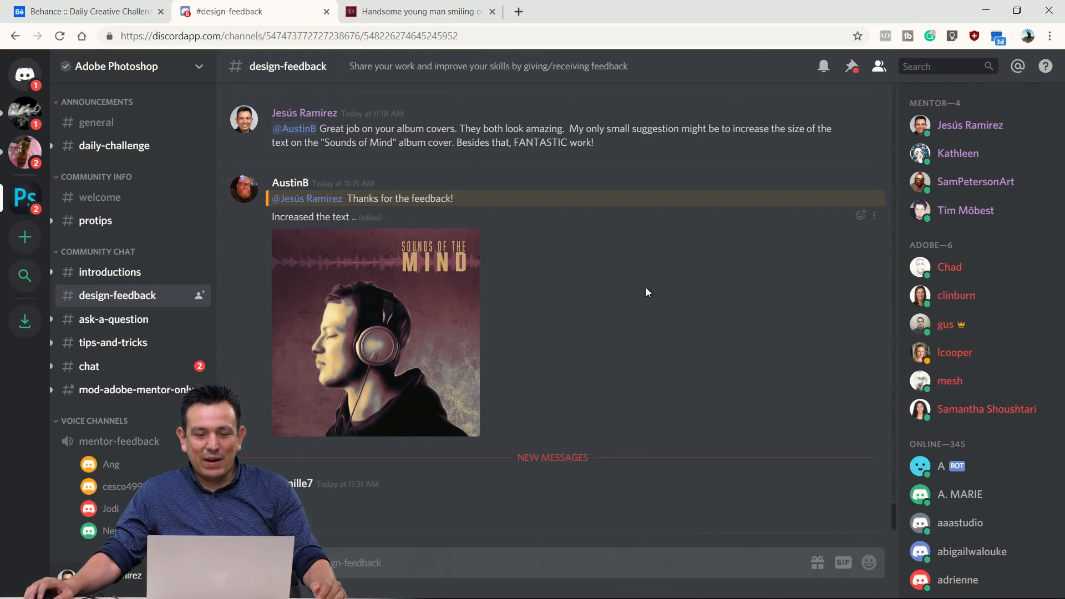
scroll(647, 288, "up", 3)
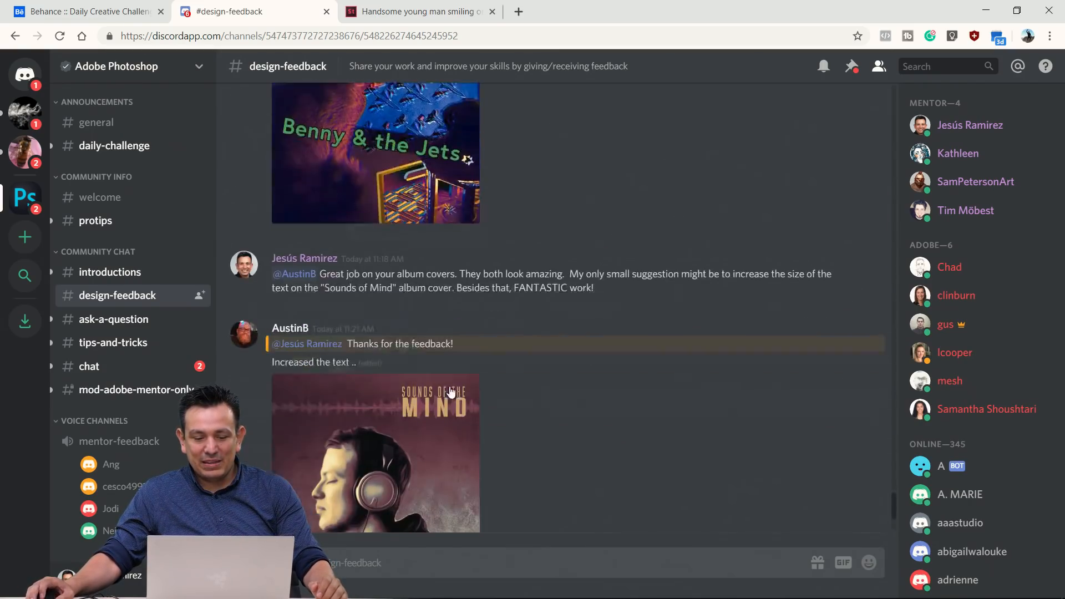
scroll(400, 359, "down", 3)
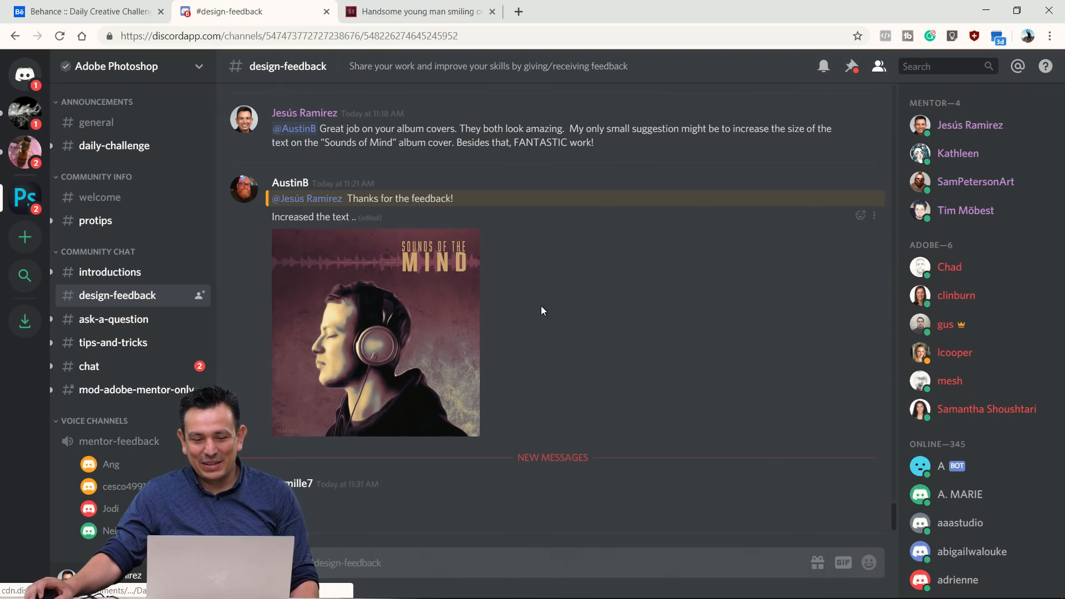
scroll(543, 311, "up", 2)
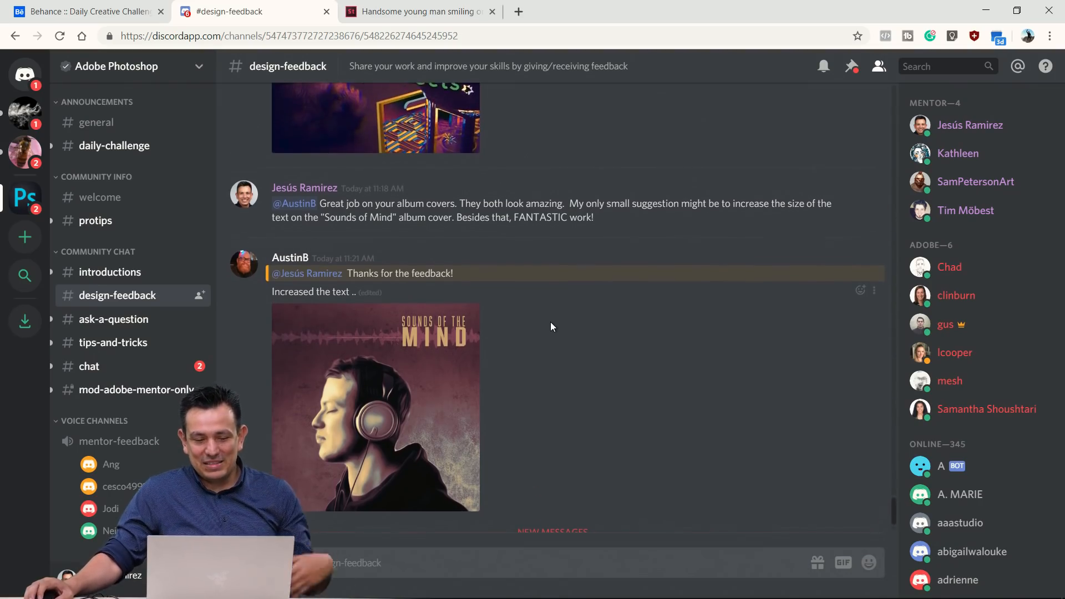
scroll(549, 329, "up", 10)
scroll(547, 334, "up", 6)
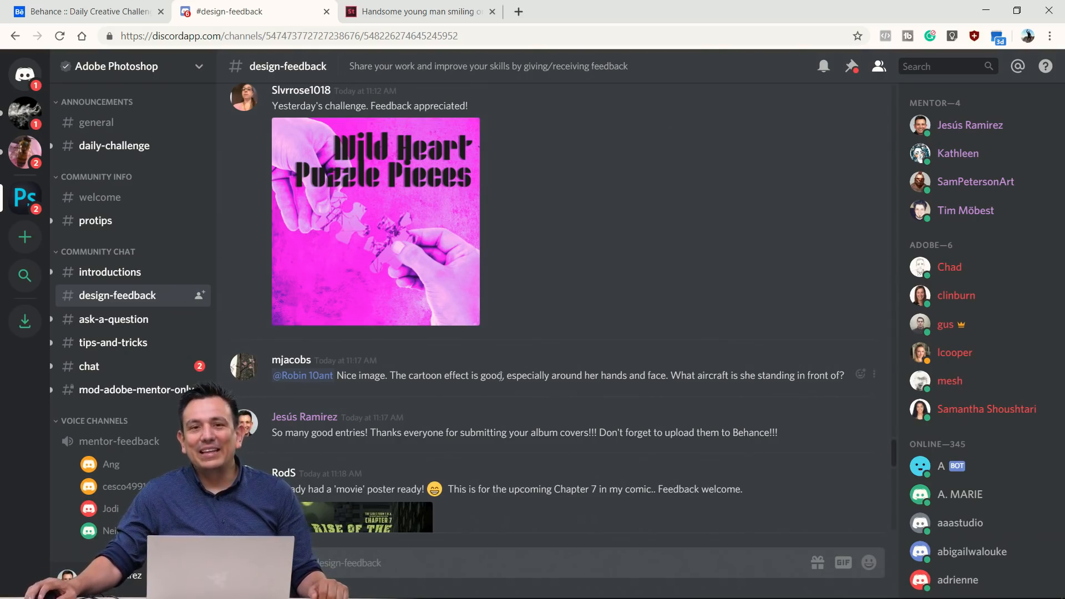
- Open the ask-a-question channel, switch to tips-and-tricks and read through its recent messages
left_click(128, 322)
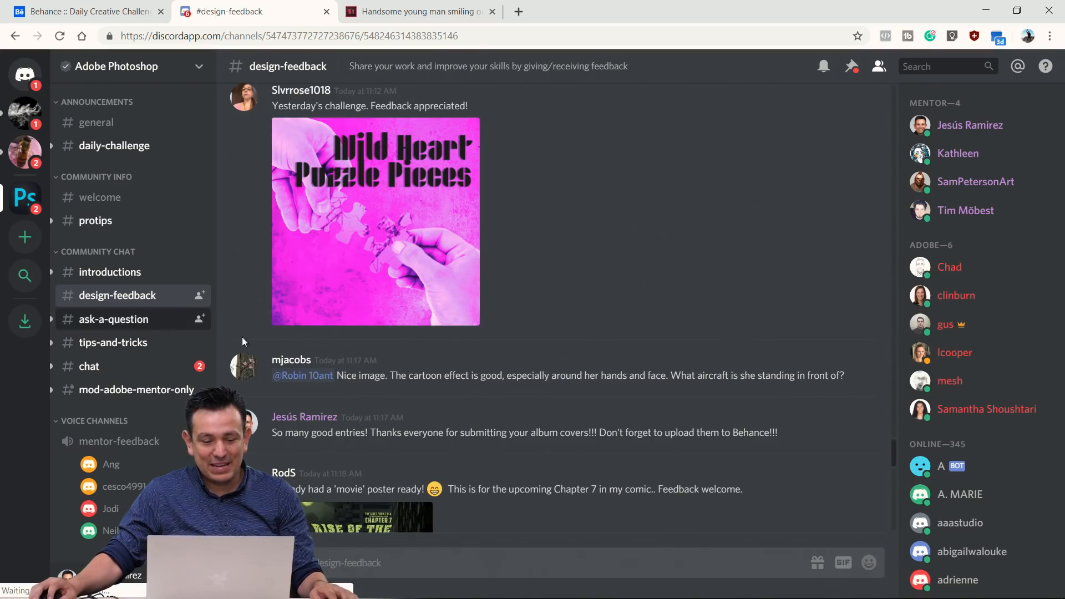
left_click(113, 343)
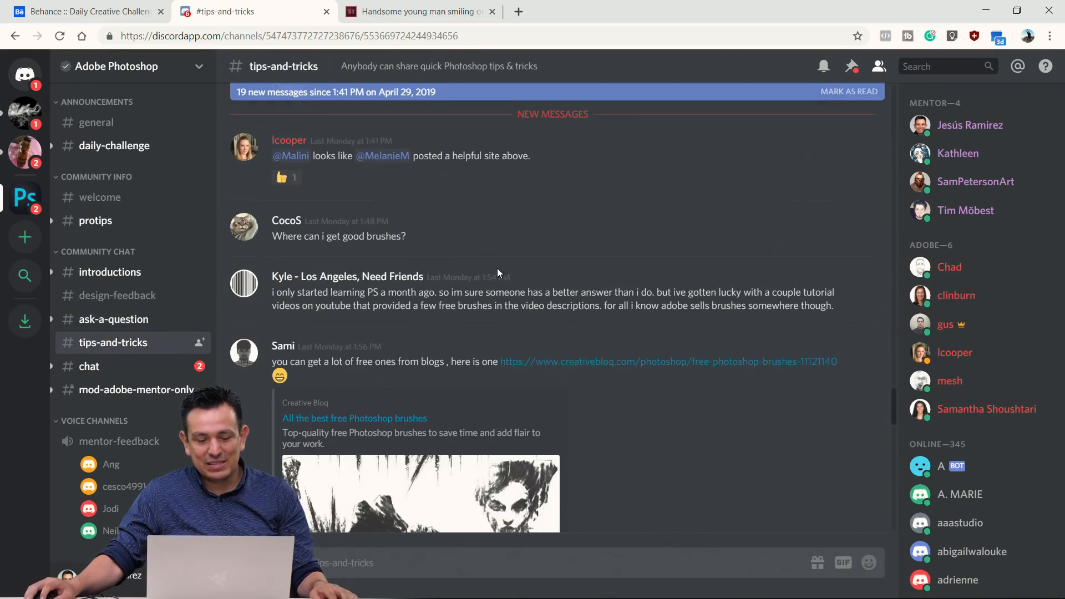
scroll(735, 321, "down", 5)
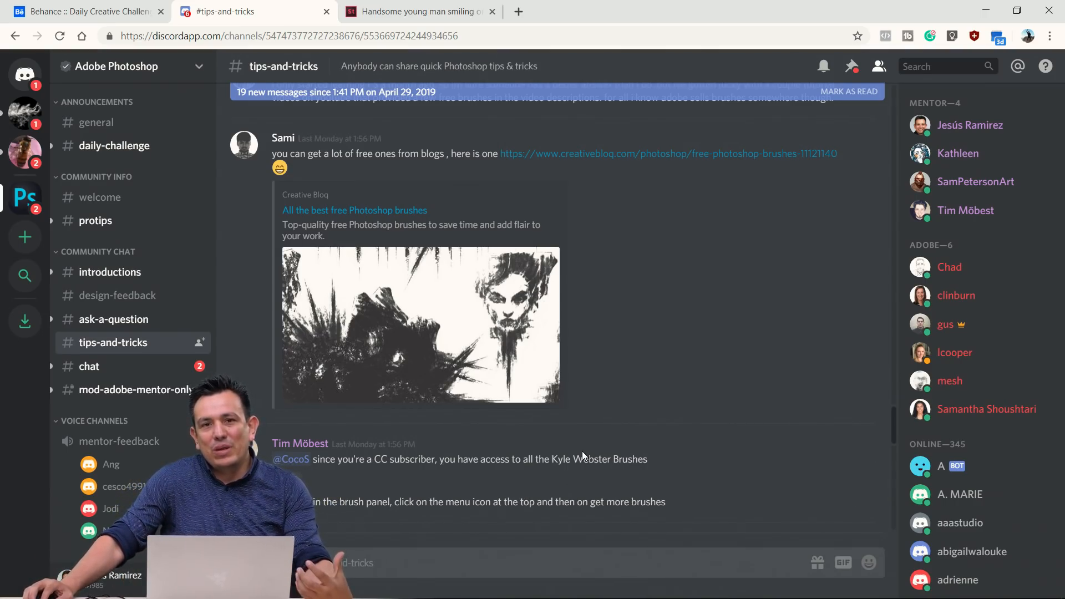
scroll(508, 443, "down", 15)
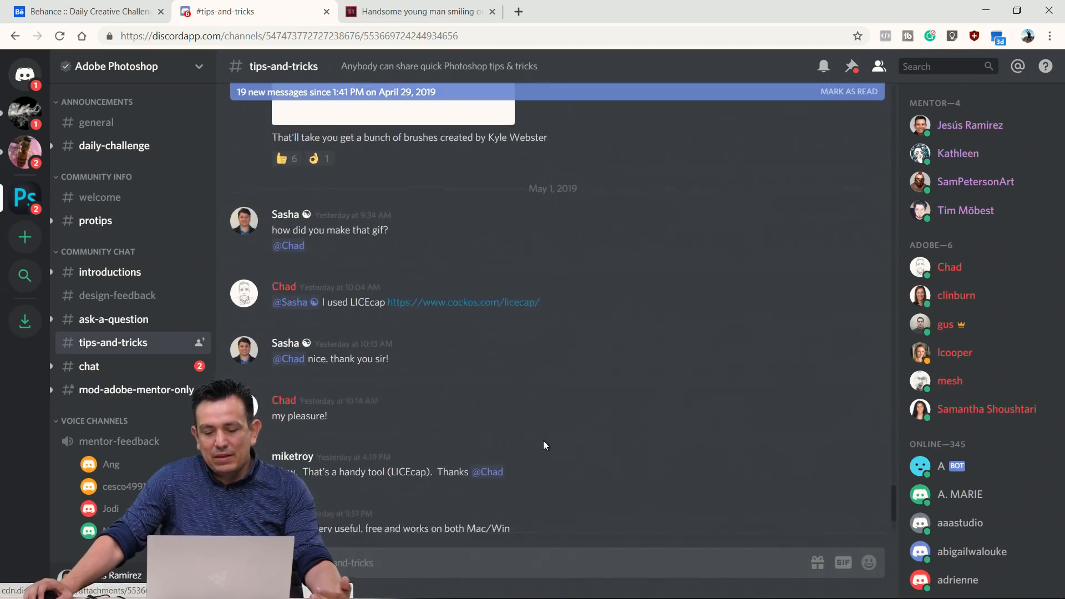
- Return to the Behance challenge page and locate the template for the Double Exposure challenge of Thursday, May 2
left_click(86, 11)
scroll(165, 238, "up", 15)
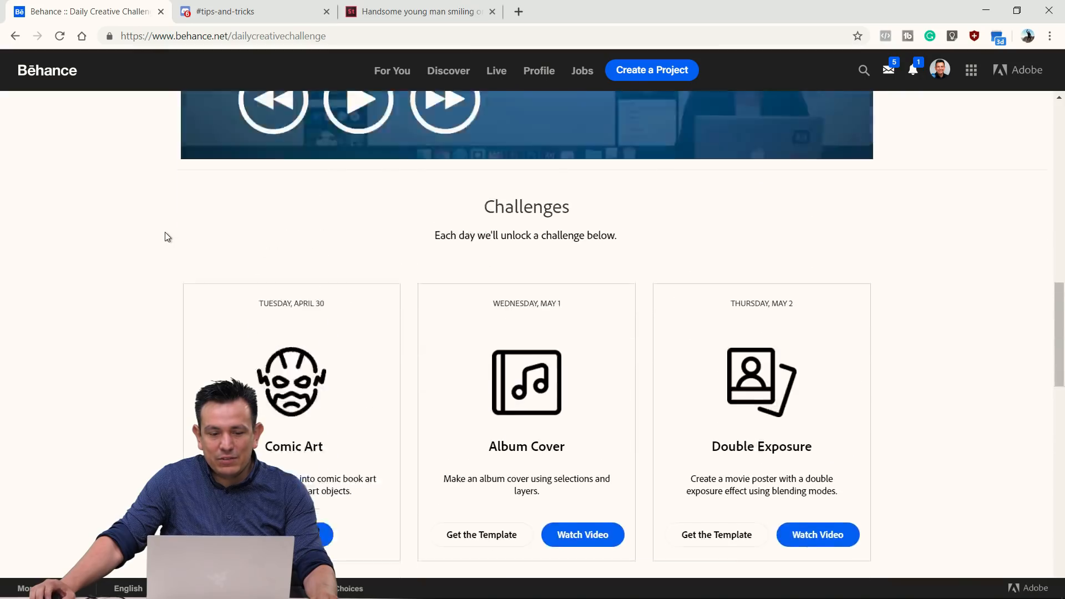
scroll(165, 236, "up", 5)
scroll(162, 234, "down", 14)
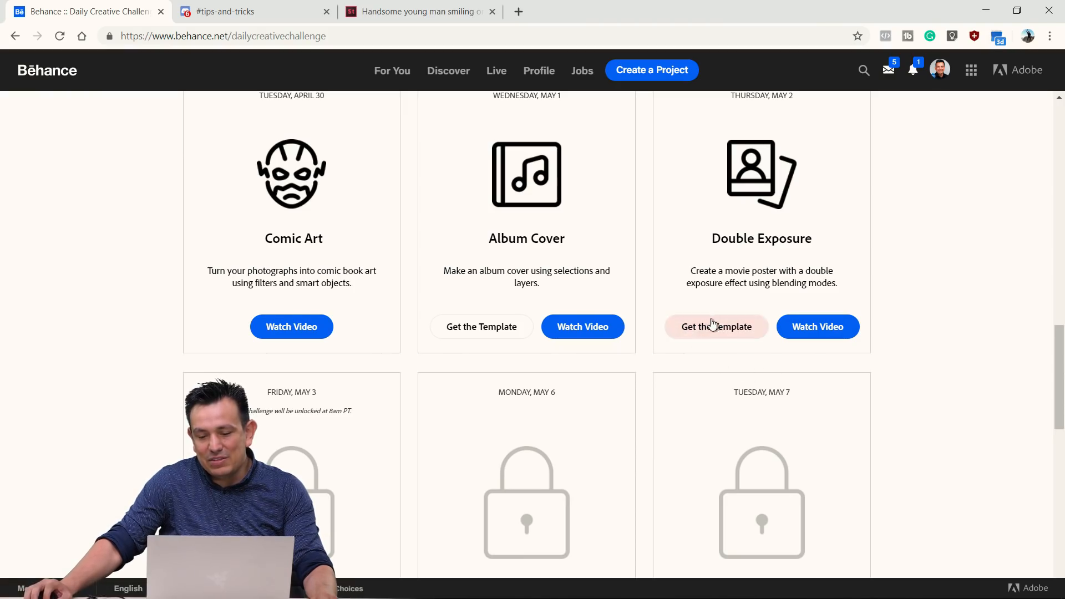
scroll(722, 289, "up", 3)
scroll(724, 282, "down", 3)
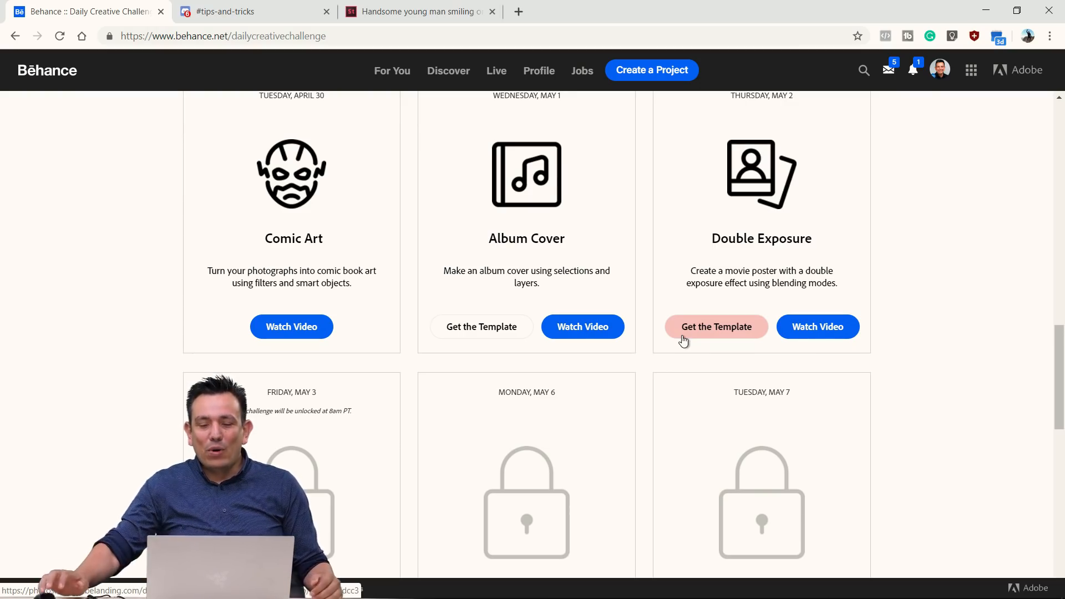
left_click(708, 344)
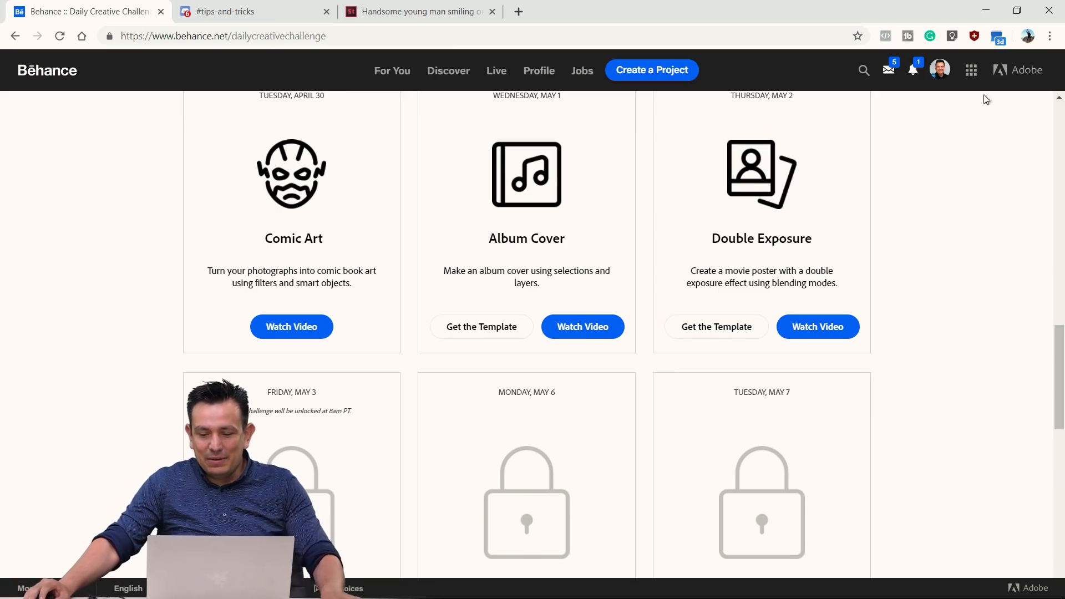
- Switch to Photoshop and toggle the Sample layer off and back on in Day-03-Double-Exposure.psd to view the template
left_click(986, 10)
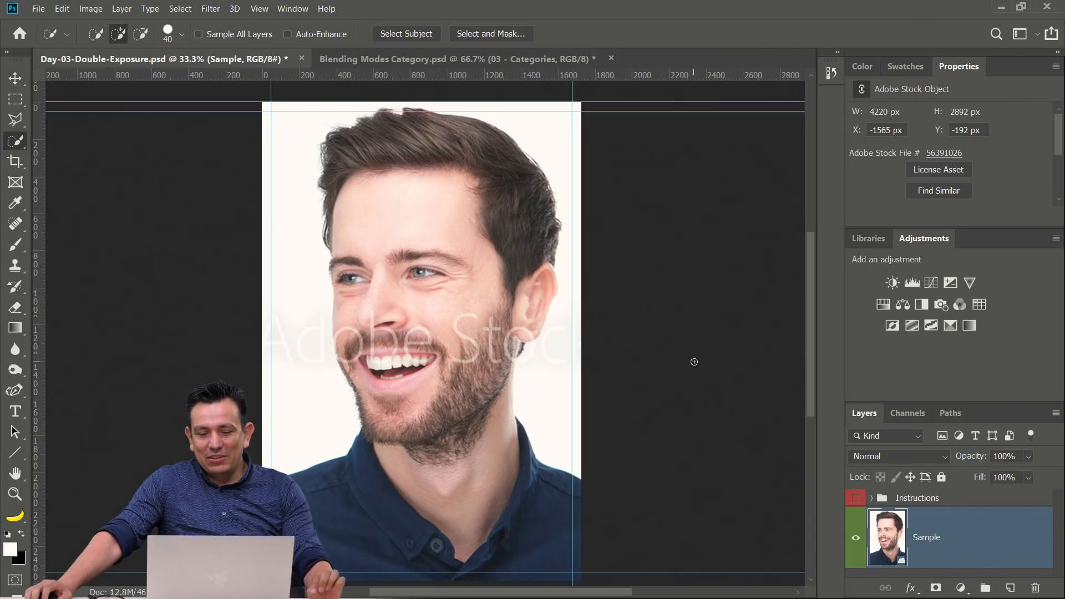
left_click(855, 538)
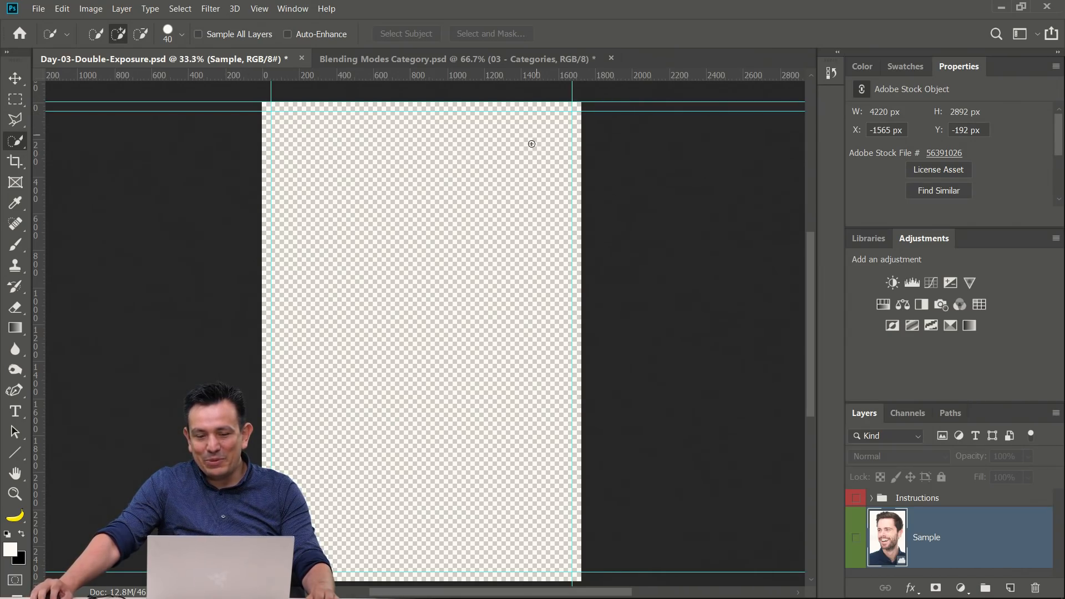
left_click(855, 541)
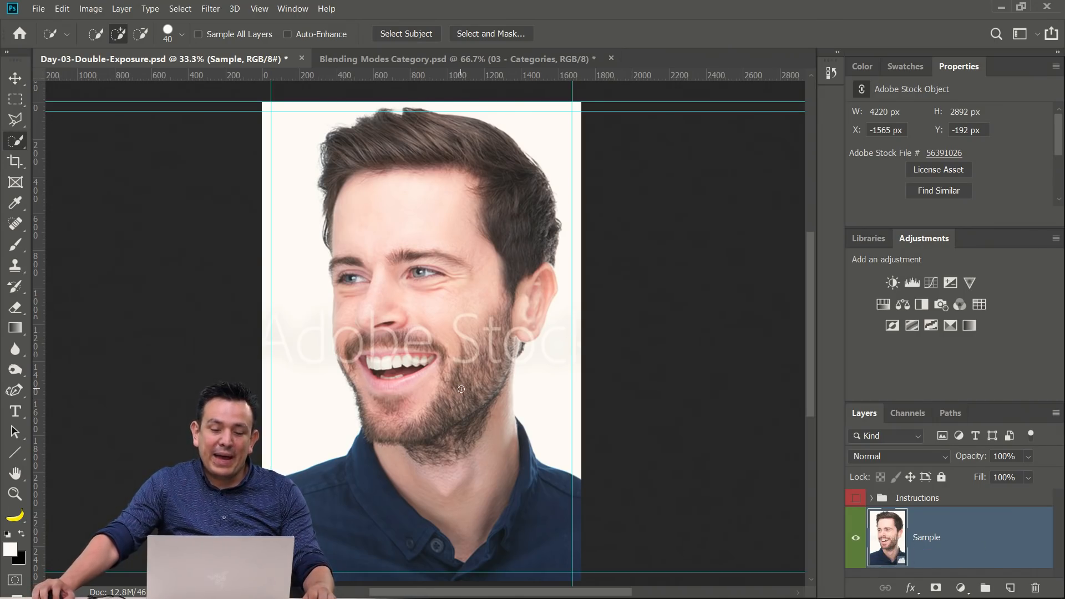
- Switch to the browser's Adobe Stock page for the smiling man photo and highlight the asset number 56391026 in its address
mouse_move(320, 597)
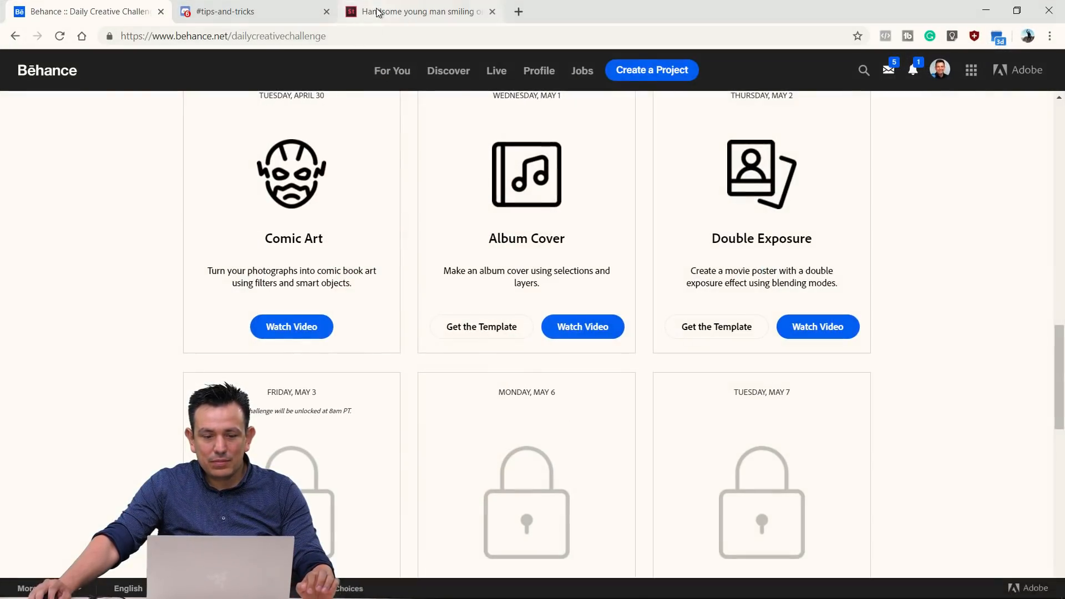
left_click(388, 11)
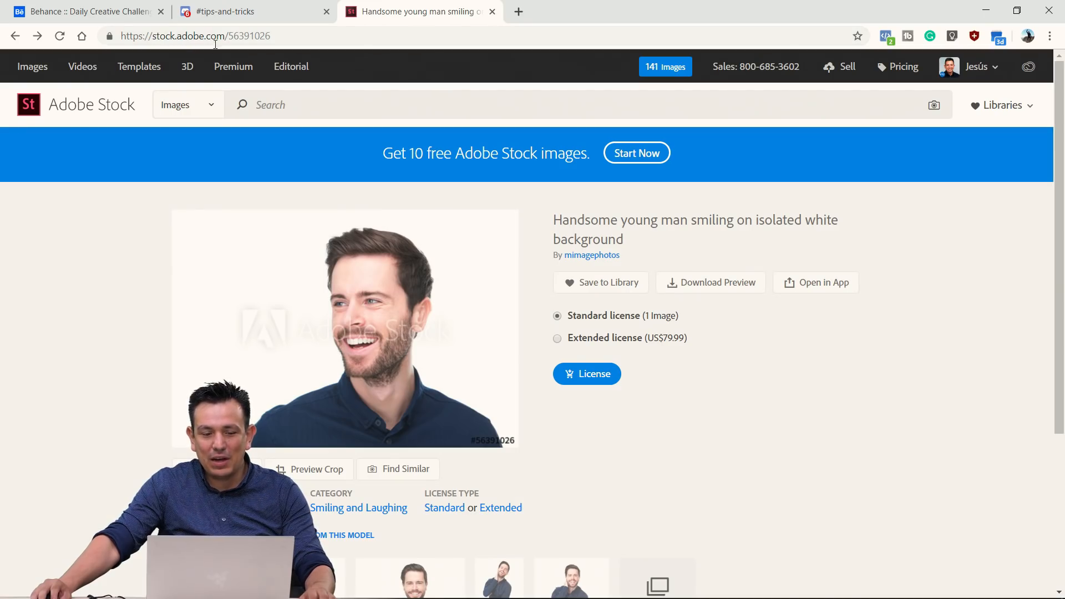
left_click_drag(229, 36, 272, 36)
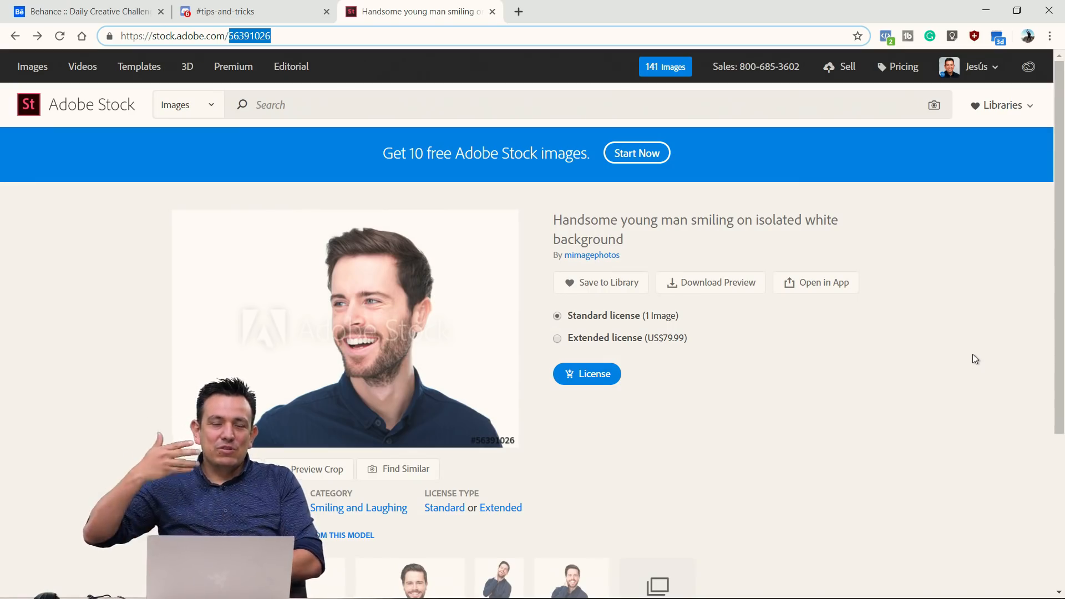
- Return to Photoshop, open challenge-01.psd from the Desktop folder and close it again
left_click(986, 10)
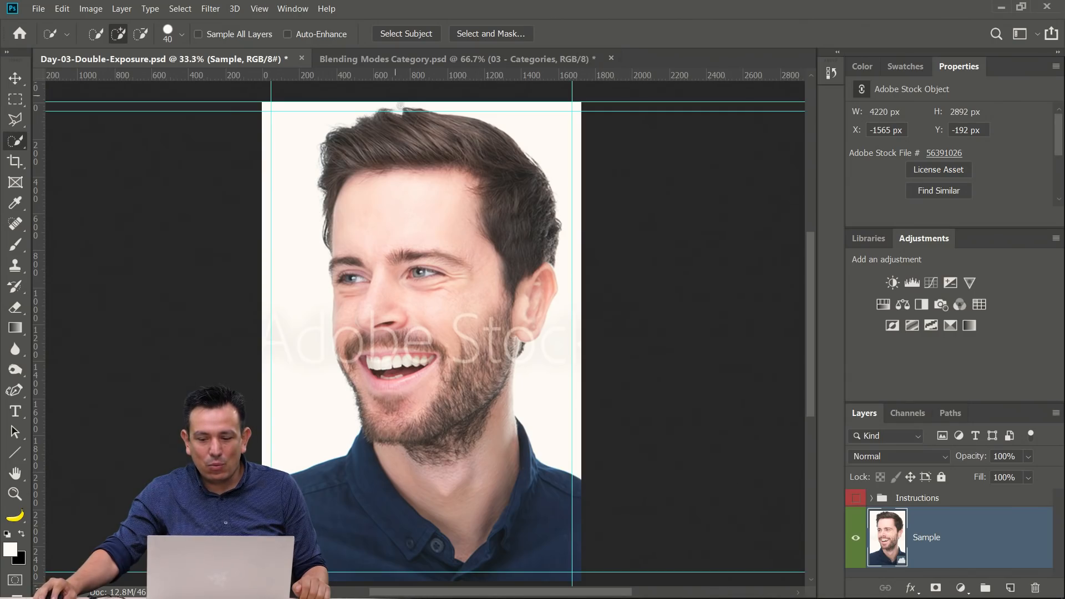
left_click(38, 9)
left_click(48, 36)
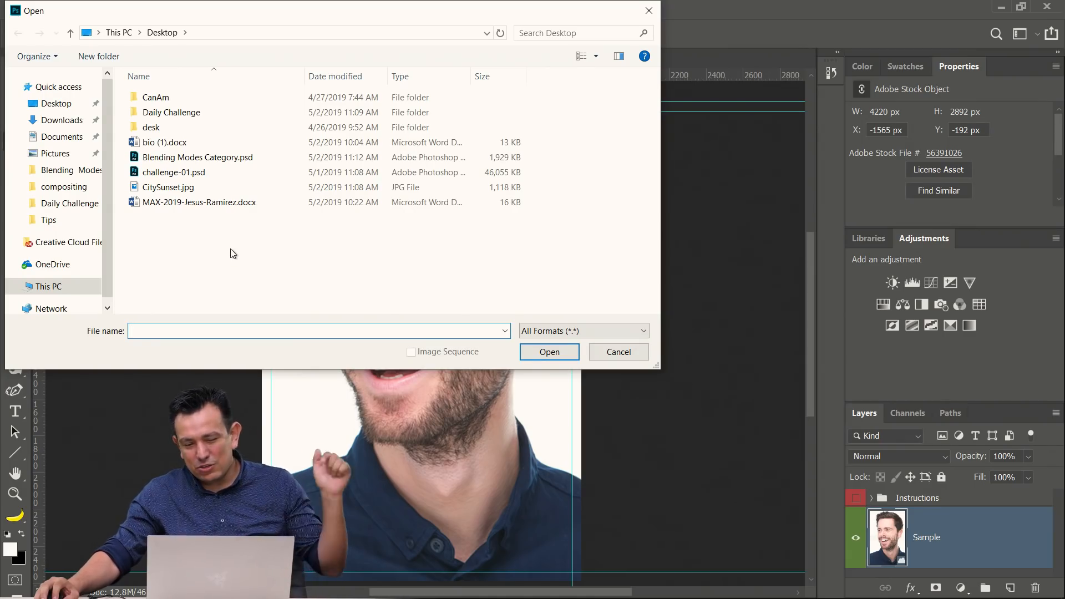
double_click(189, 173)
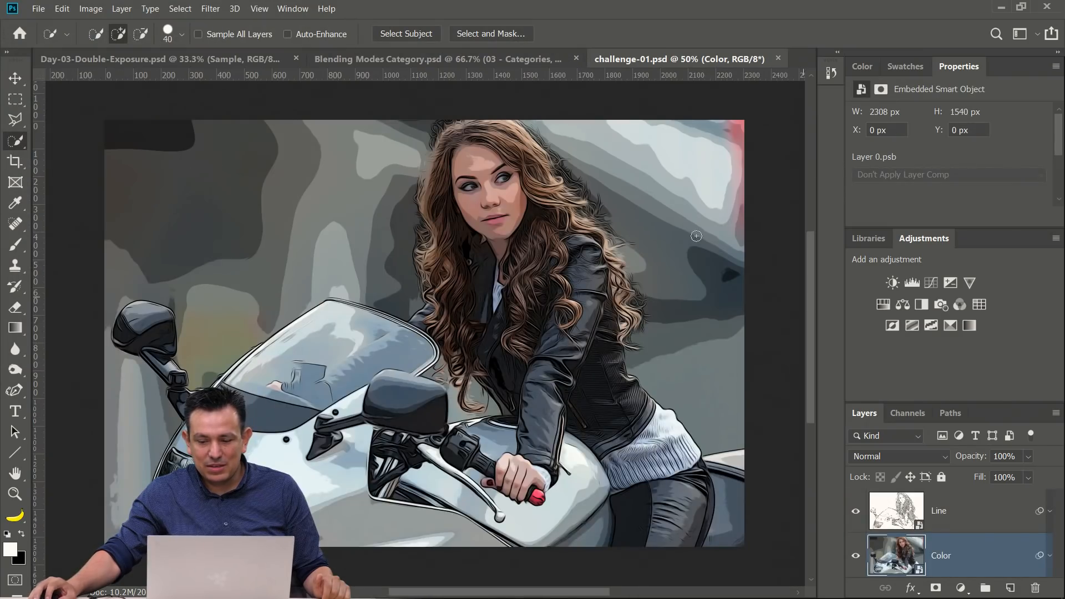
left_click(780, 59)
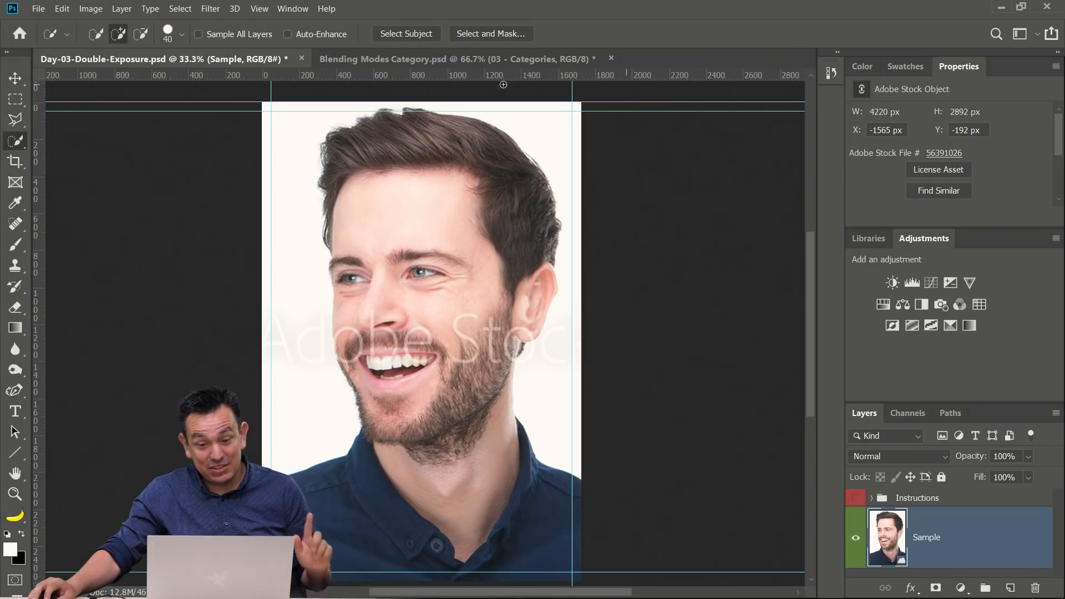
- Open Day-02-Album-Cover.psd from the Daily Challenge folder on the desktop
left_click(38, 8)
left_click(47, 36)
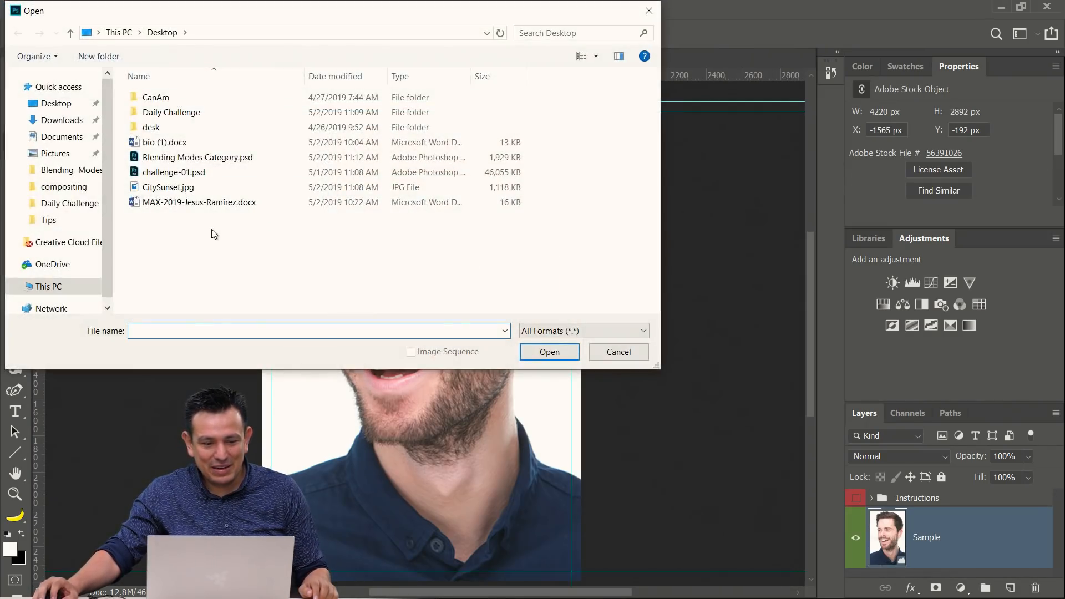
double_click(178, 114)
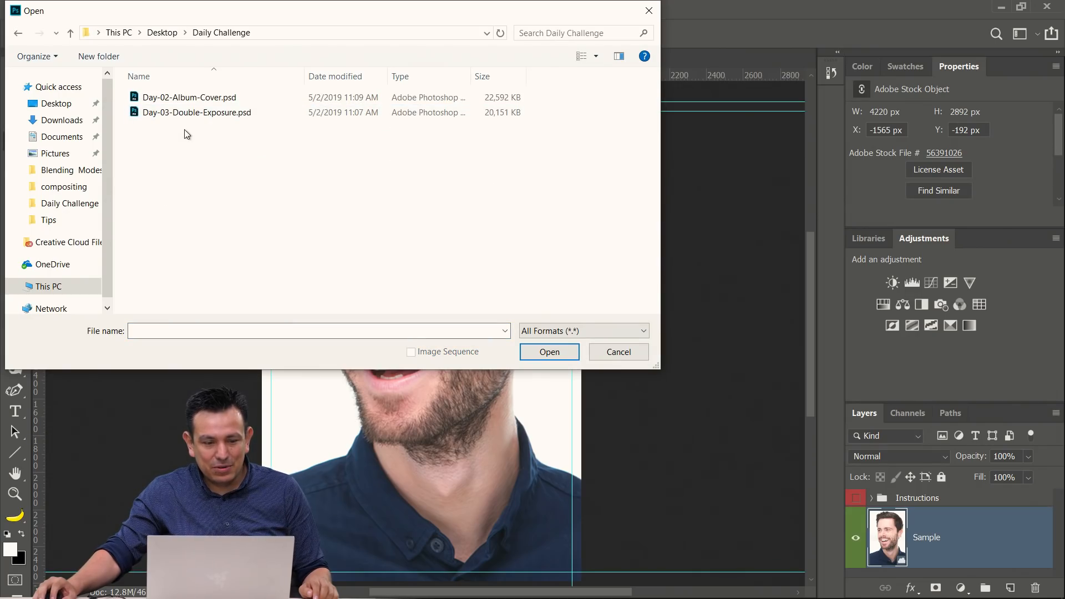
left_click(185, 102)
double_click(182, 101)
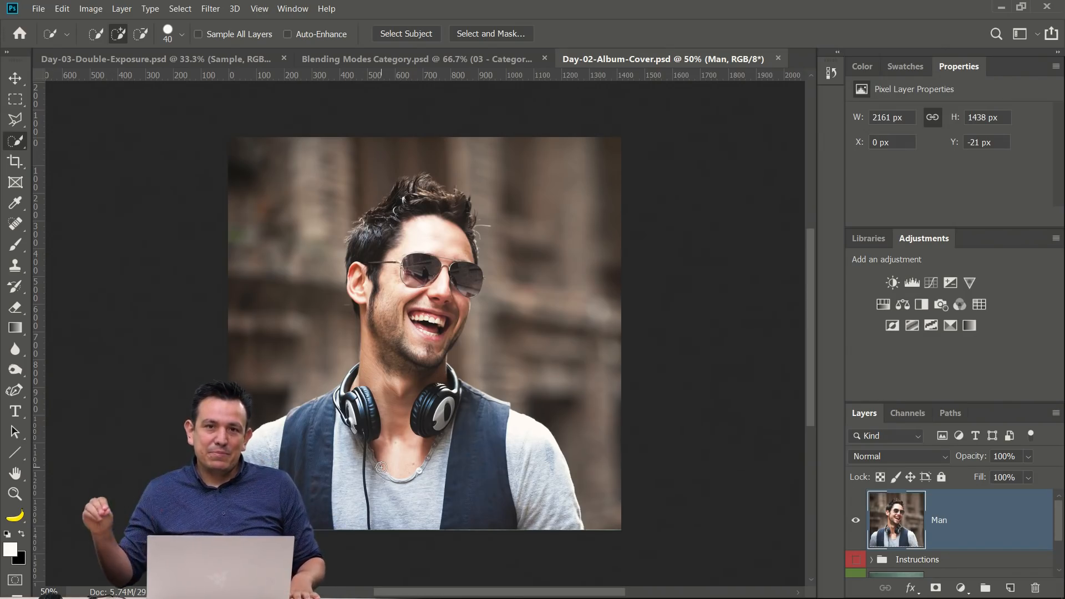
- Select the man with the Quick Selection tool and hide his background with a layer mask on the Man layer
right_click(14, 143)
left_click(109, 142)
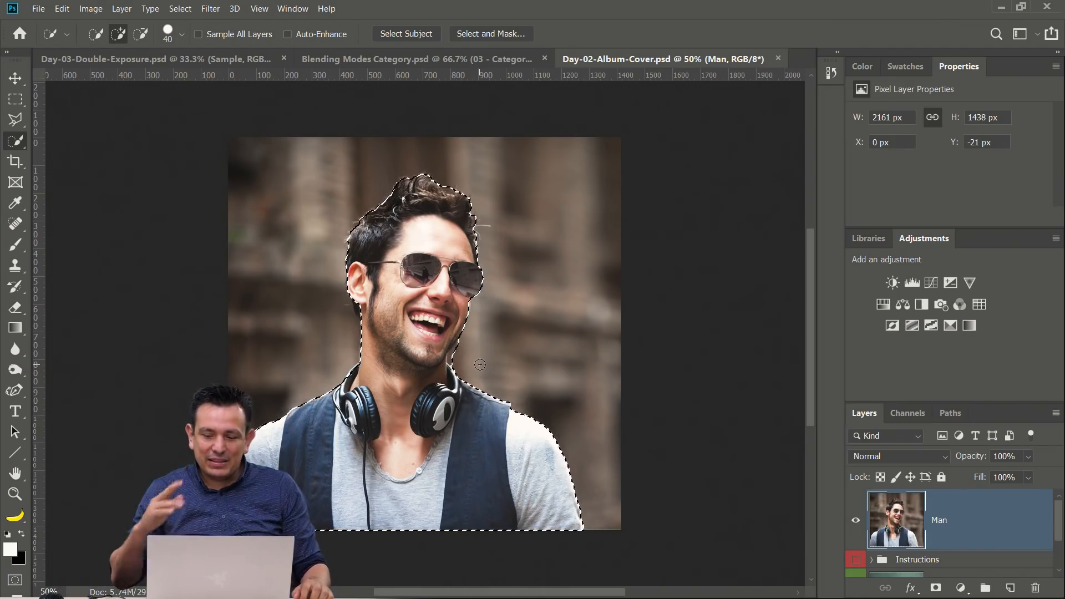
left_click(935, 589)
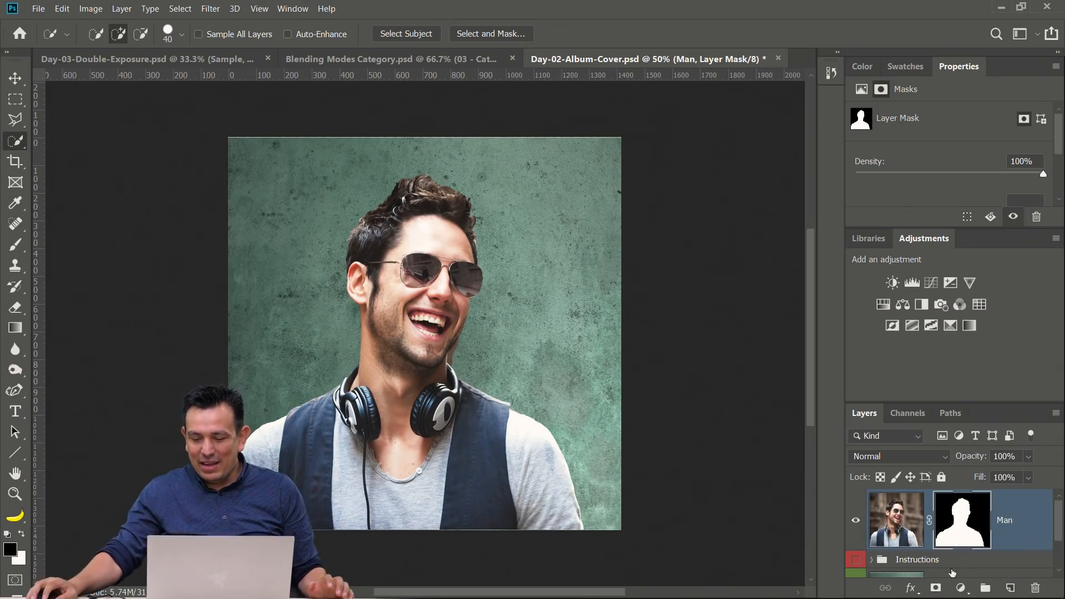
- Add a white Solid Color fill layer (ffffff) directly above the Instructions group, behind the masked man
left_click(917, 561)
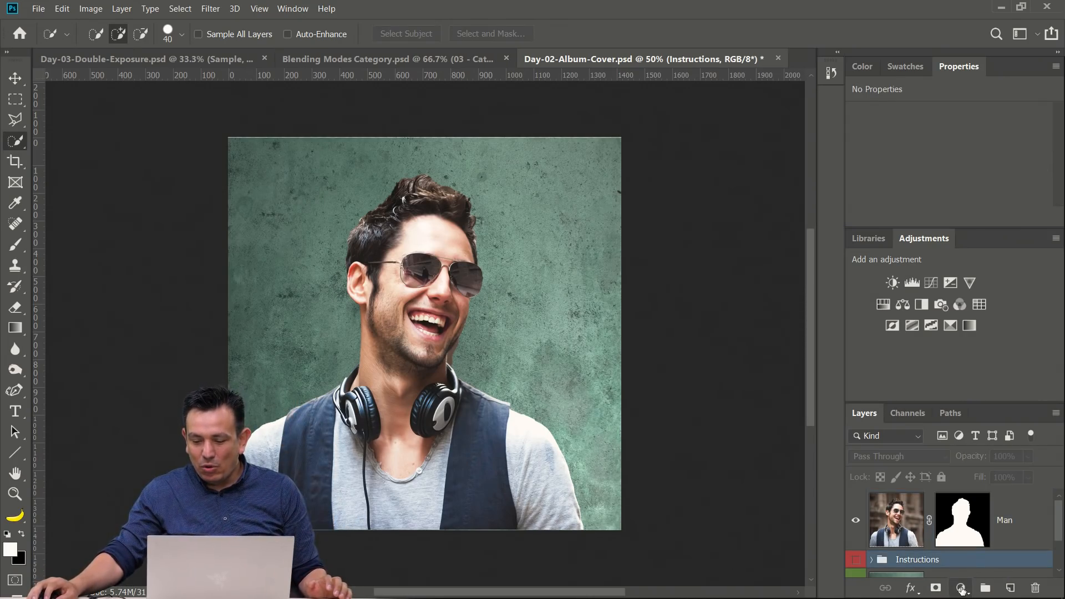
left_click(961, 589)
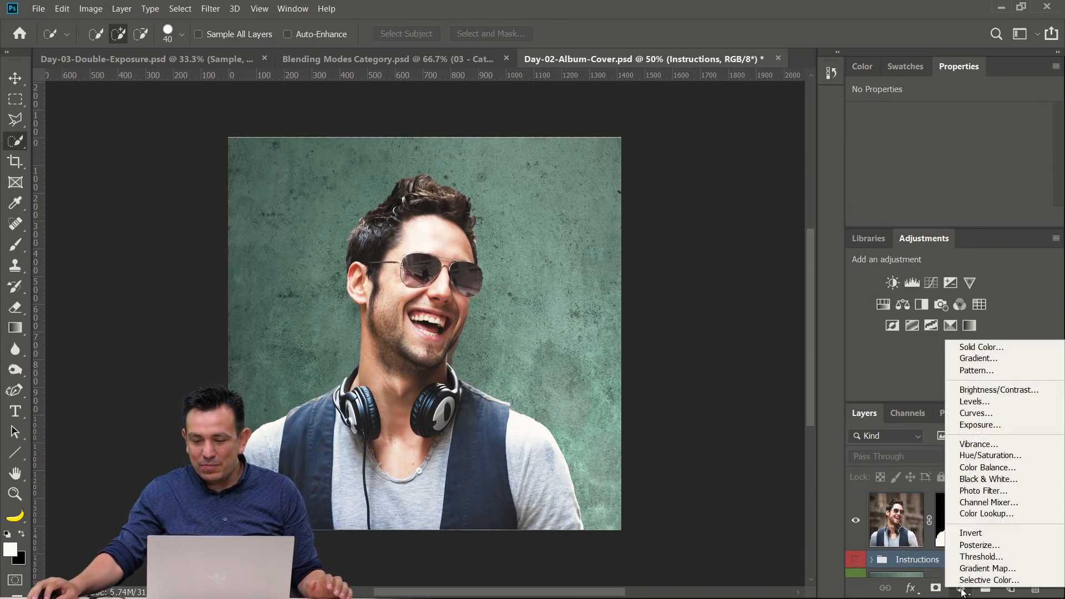
left_click(980, 347)
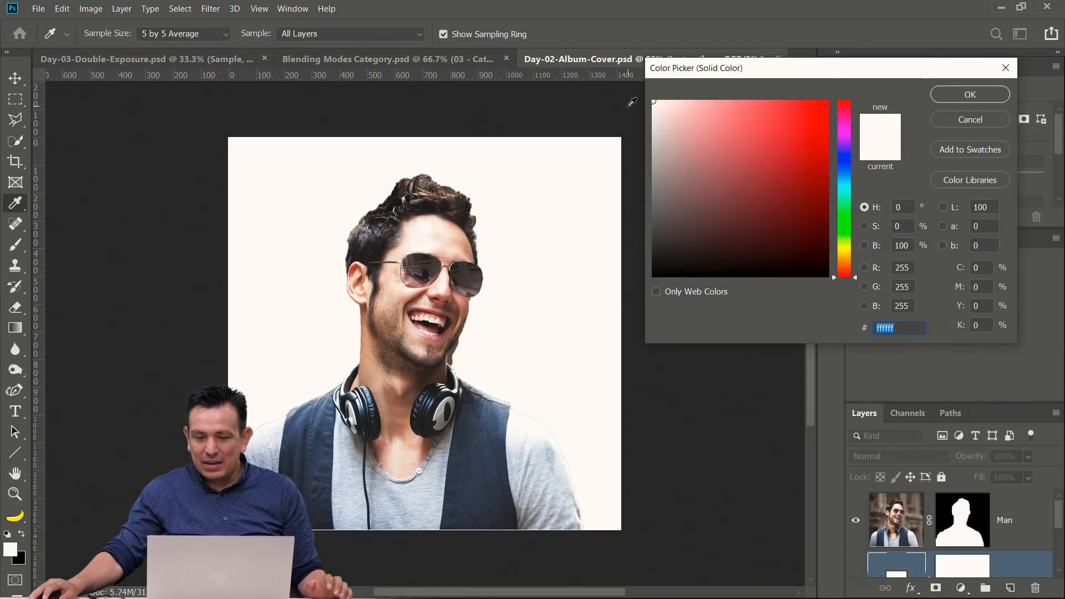
type("641515")
type("ffffff")
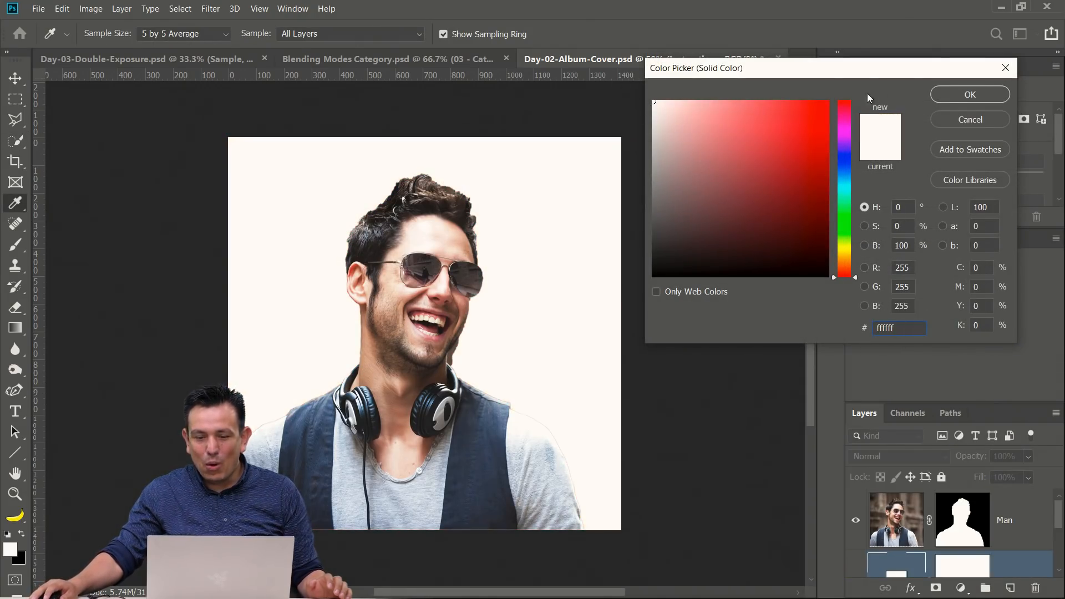
left_click(950, 94)
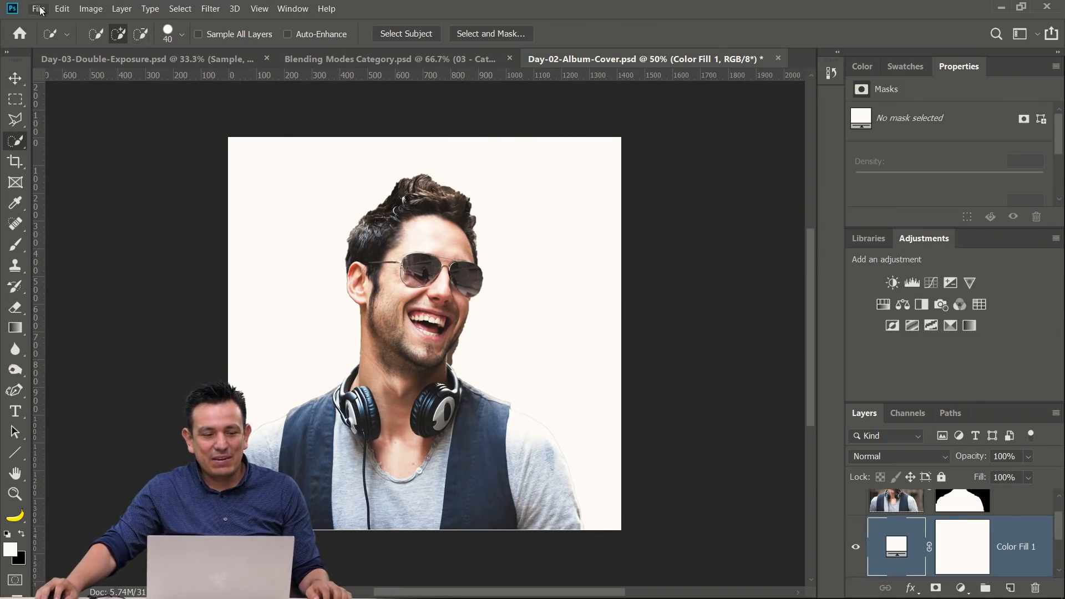
- Start an Export As of the album cover and set the file format to JPG
left_click(62, 9)
mouse_move(39, 8)
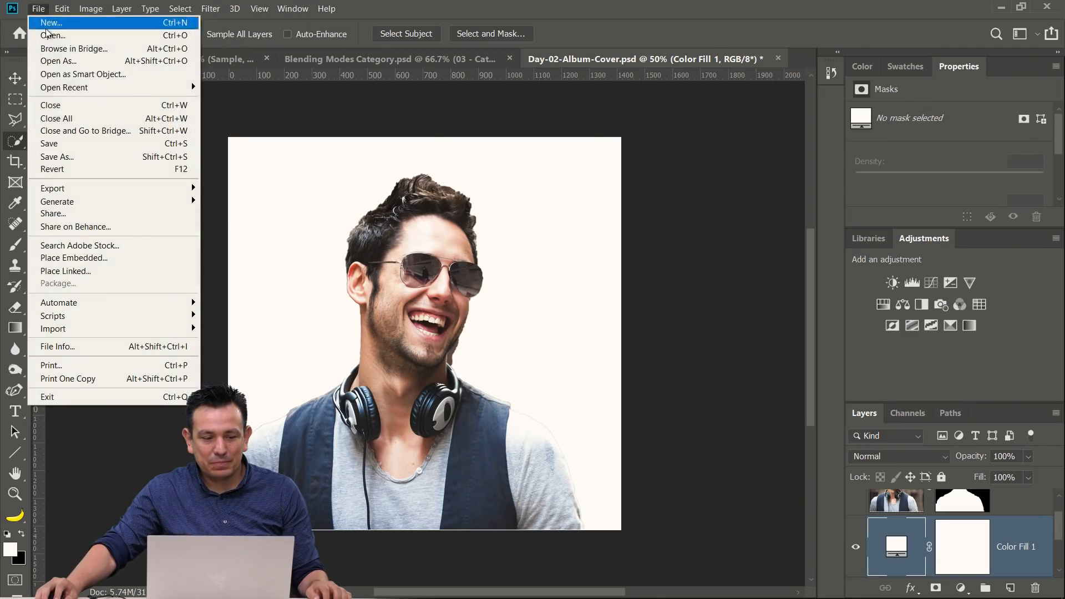
mouse_move(97, 190)
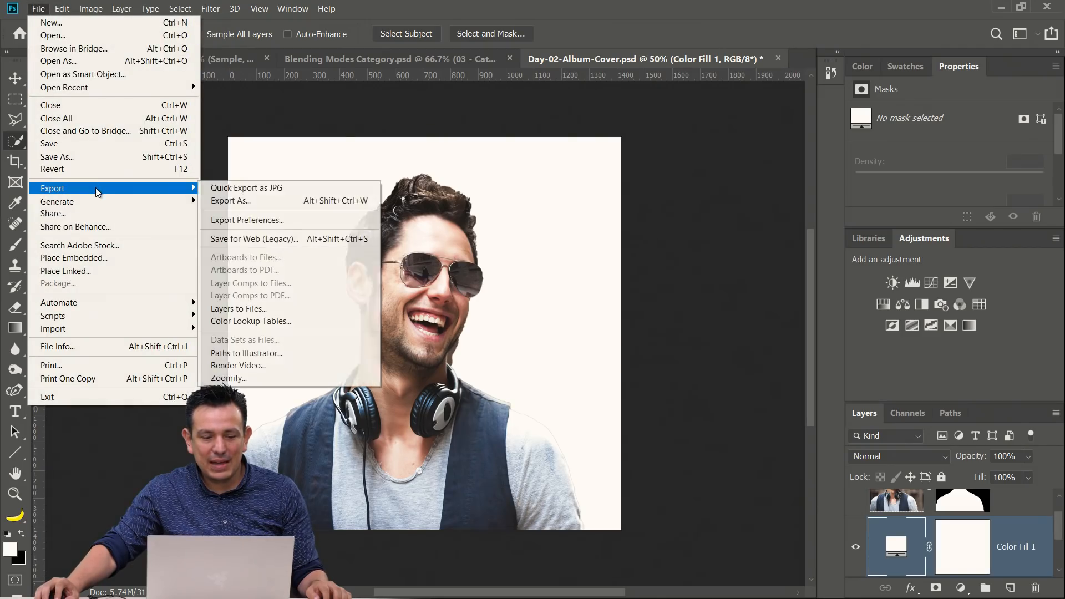
left_click(257, 206)
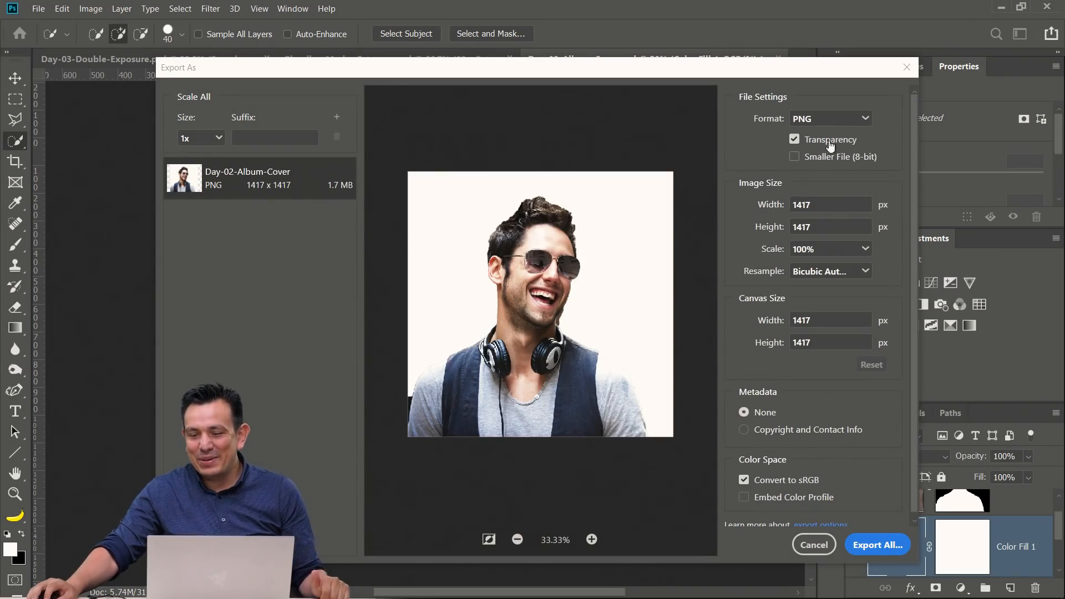
left_click(834, 118)
left_click(819, 157)
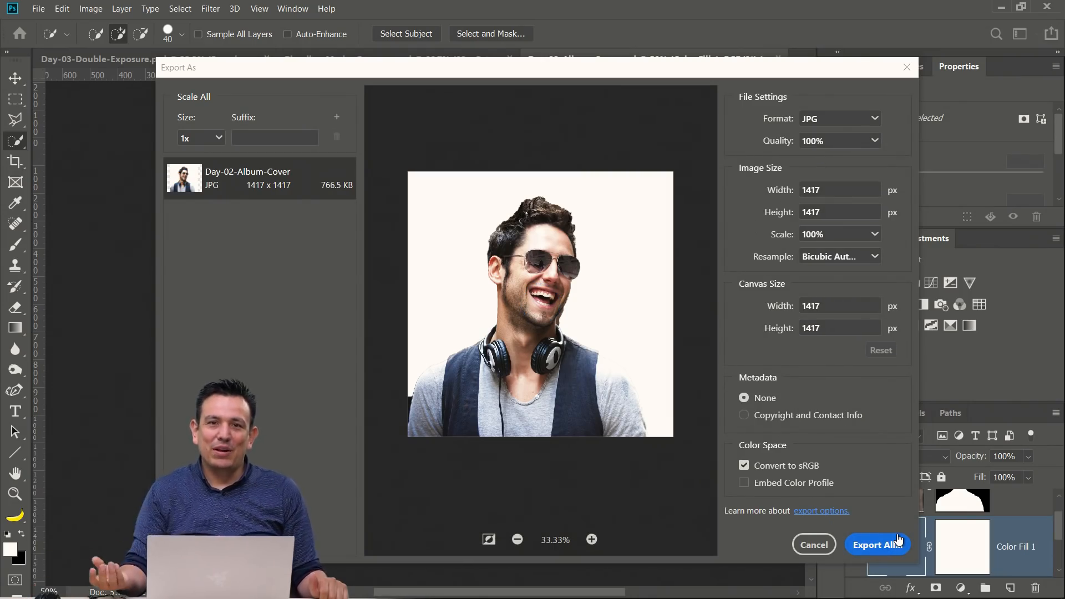
- Cancel the export and close Day-02-Album-Cover.psd without saving the changes
left_click(814, 546)
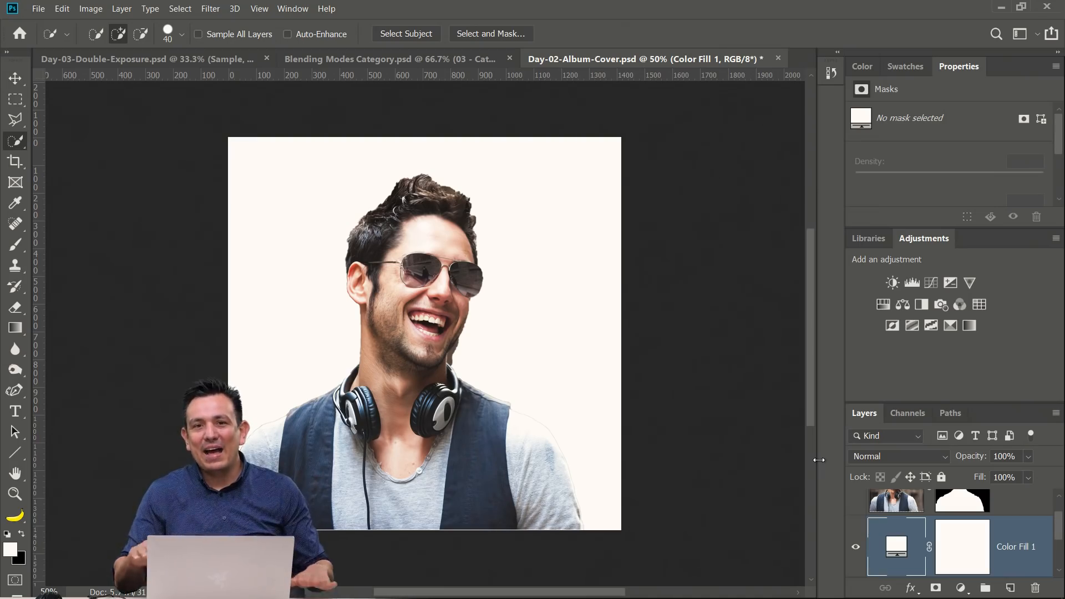
left_click(778, 59)
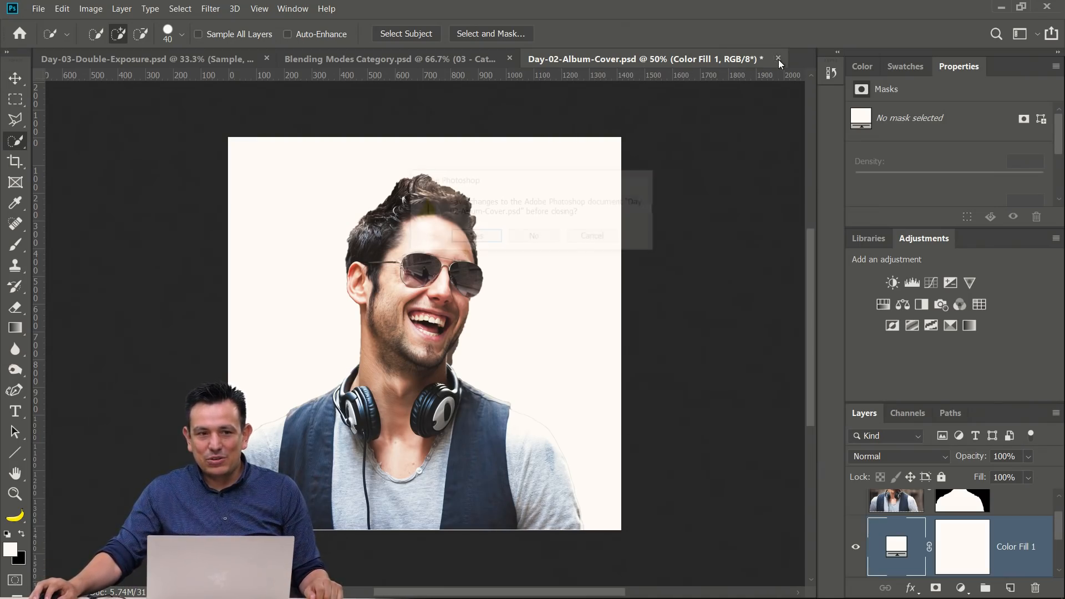
left_click(541, 239)
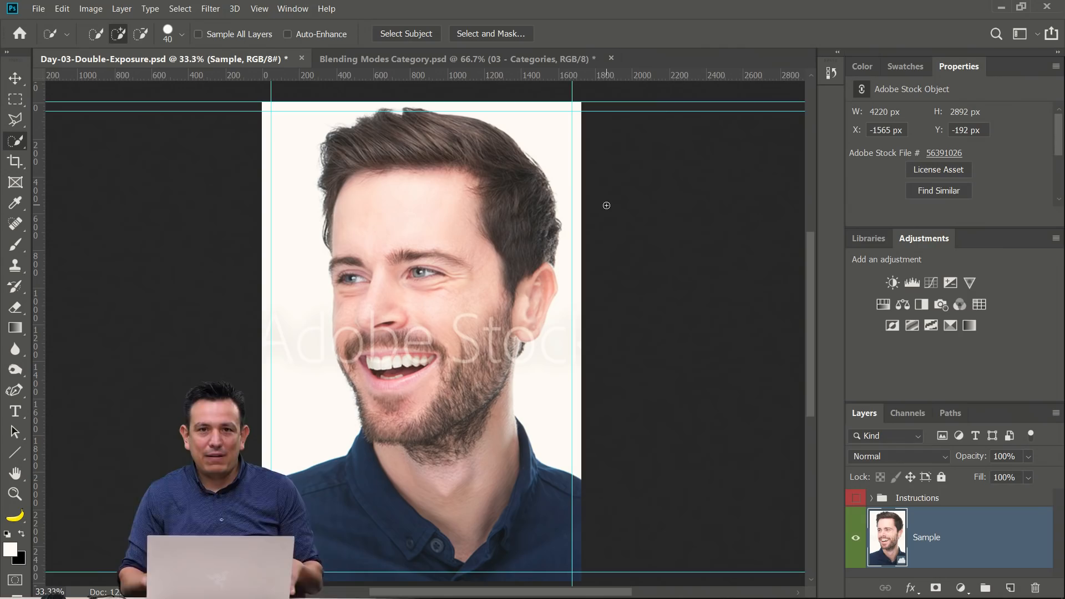
- Switch to the Behance challenge page in the browser, go to its beginning and highlight the address behance.net/dailycreativechallenge
left_click(322, 589)
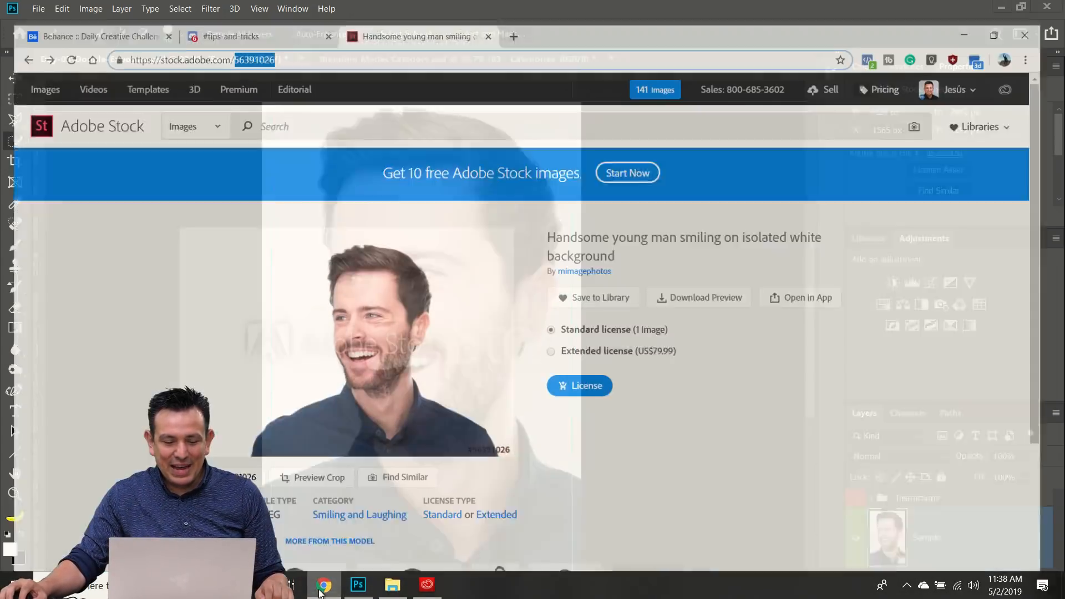
left_click(87, 16)
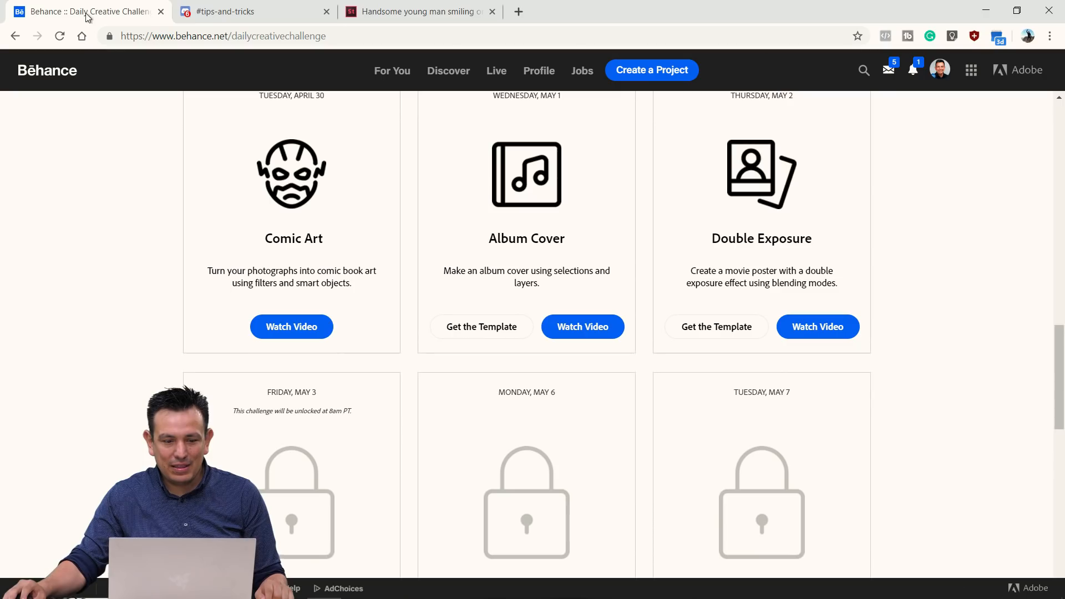
scroll(171, 326, "up", 10)
left_click_drag(175, 37, 326, 38)
scroll(218, 255, "up", 3)
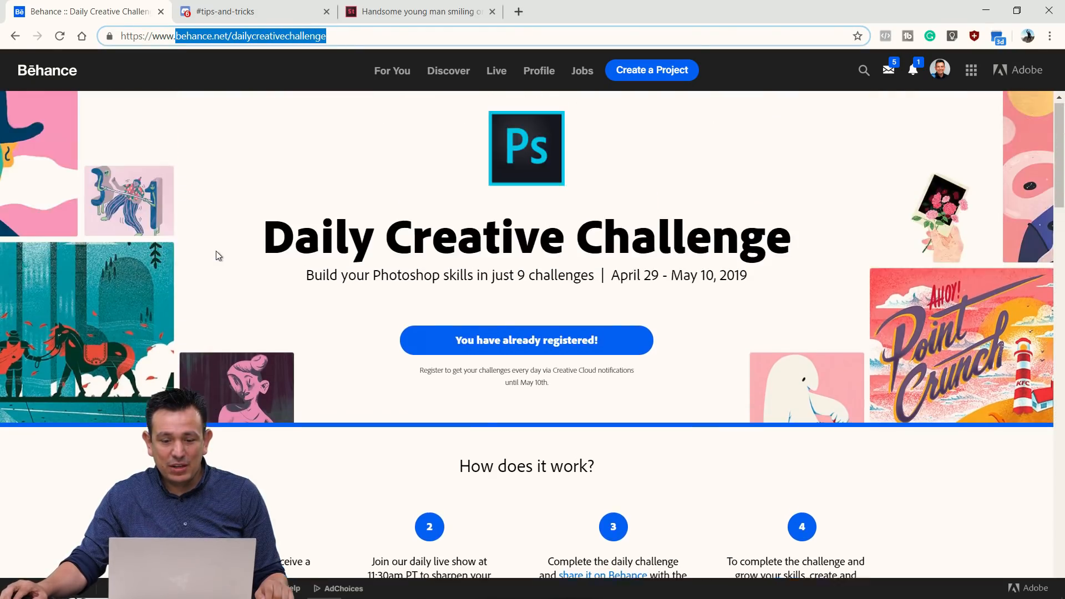
- Find the Thursday, May 2 Double Exposure challenge on the page, highlight its title and locate its template download
scroll(216, 255, "down", 20)
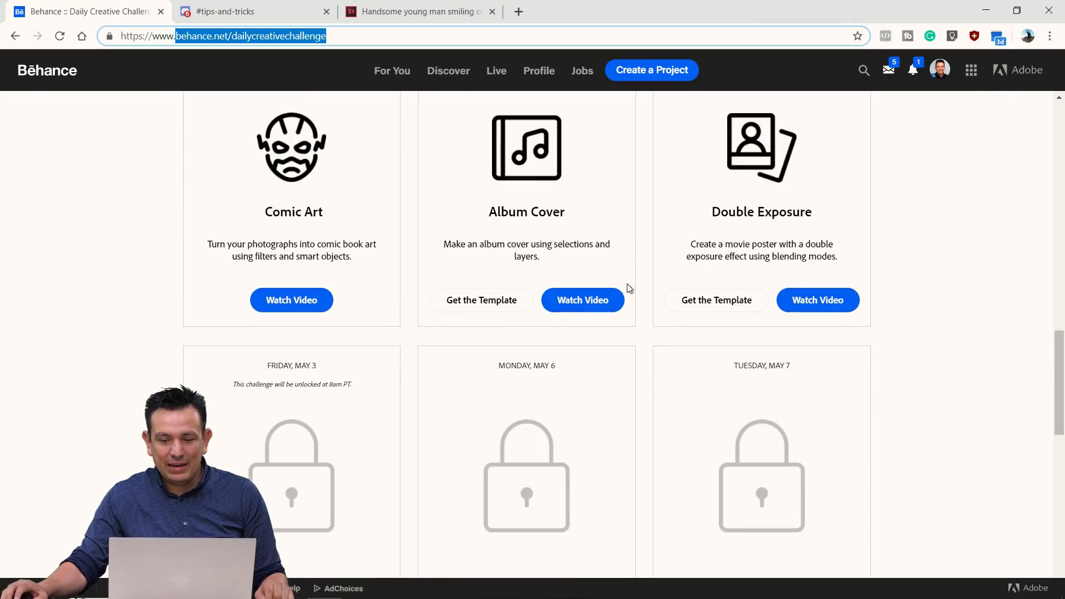
scroll(630, 288, "up", 3)
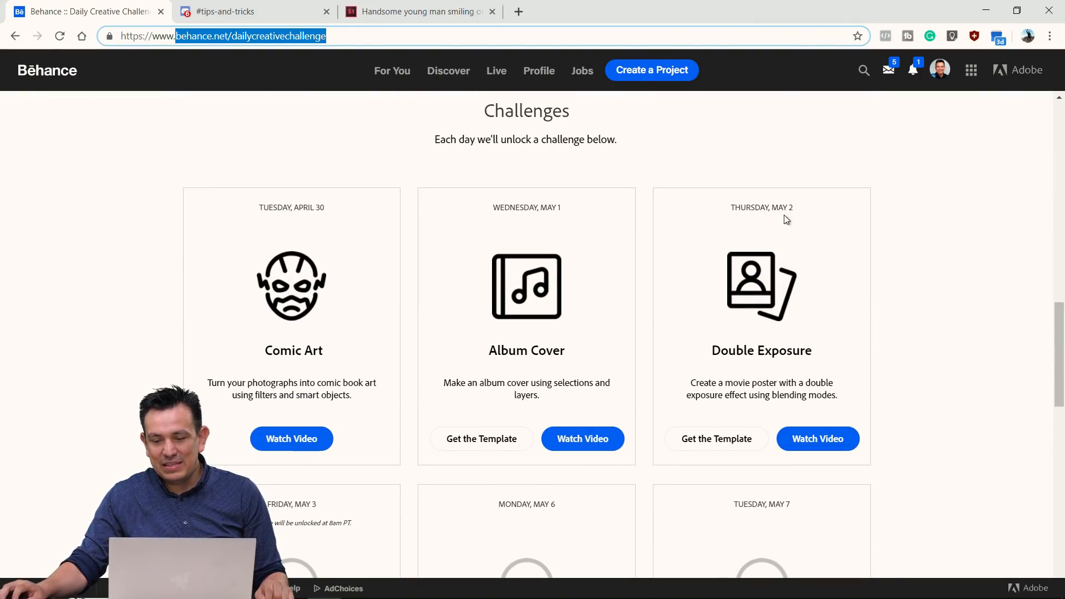
left_click_drag(711, 351, 826, 354)
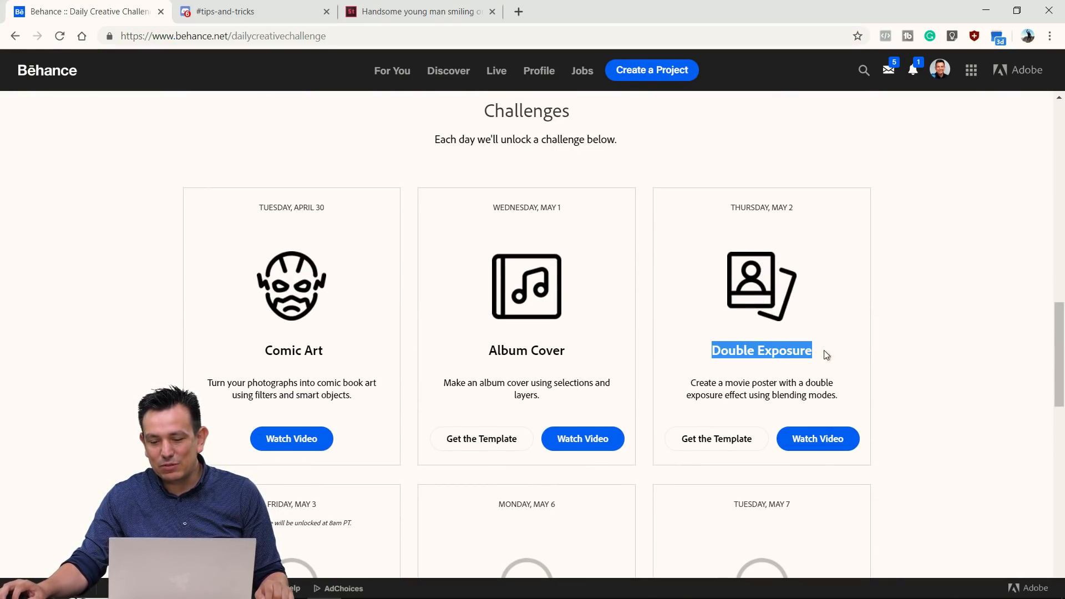
left_click(777, 369)
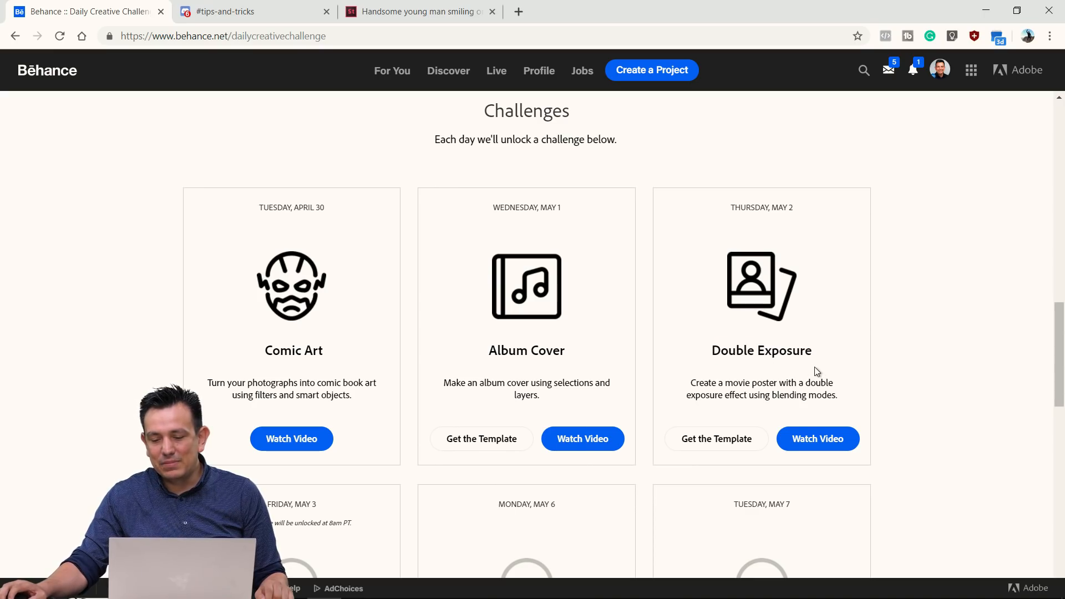
scroll(816, 371, "down", 1)
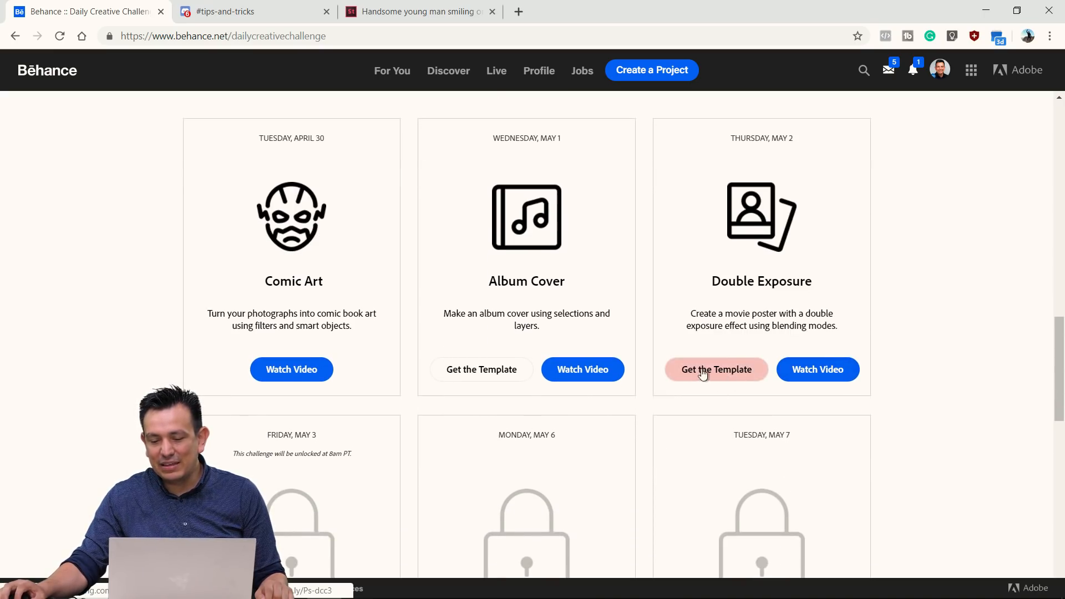
- Switch back to Photoshop and rename the Sample portrait layer in Day-03-Double-Exposure.psd as Bottom
left_click(985, 8)
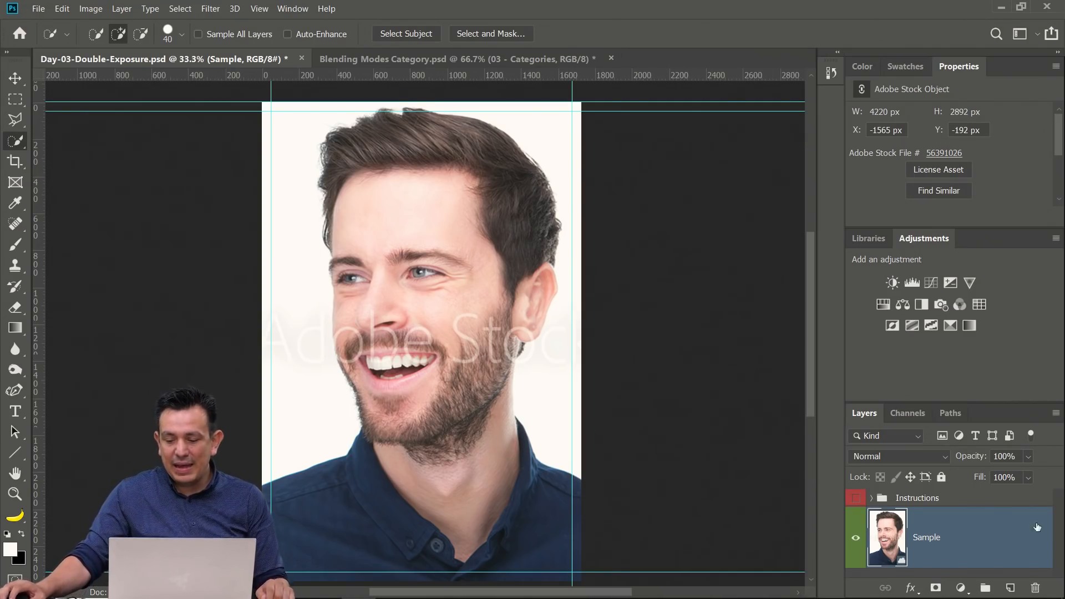
scroll(713, 439, "down", 1)
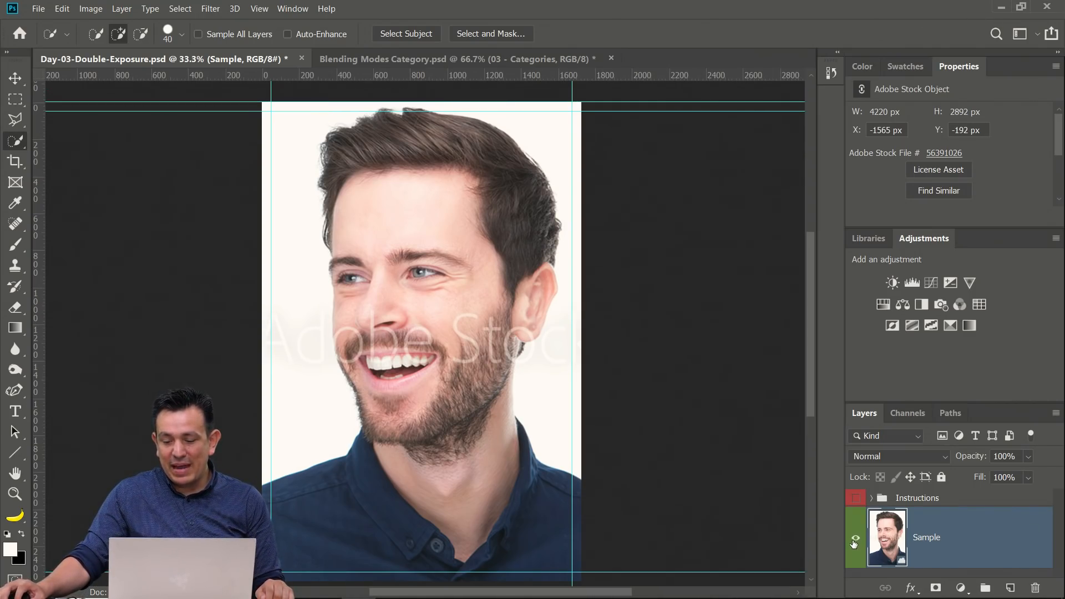
left_click(856, 539)
left_click(855, 539)
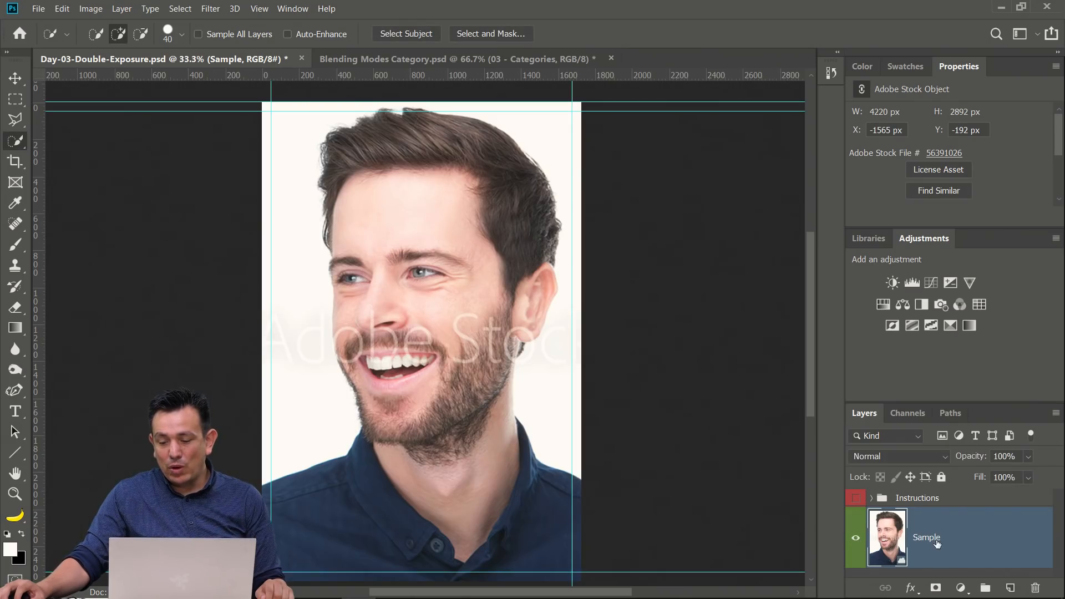
double_click(932, 540)
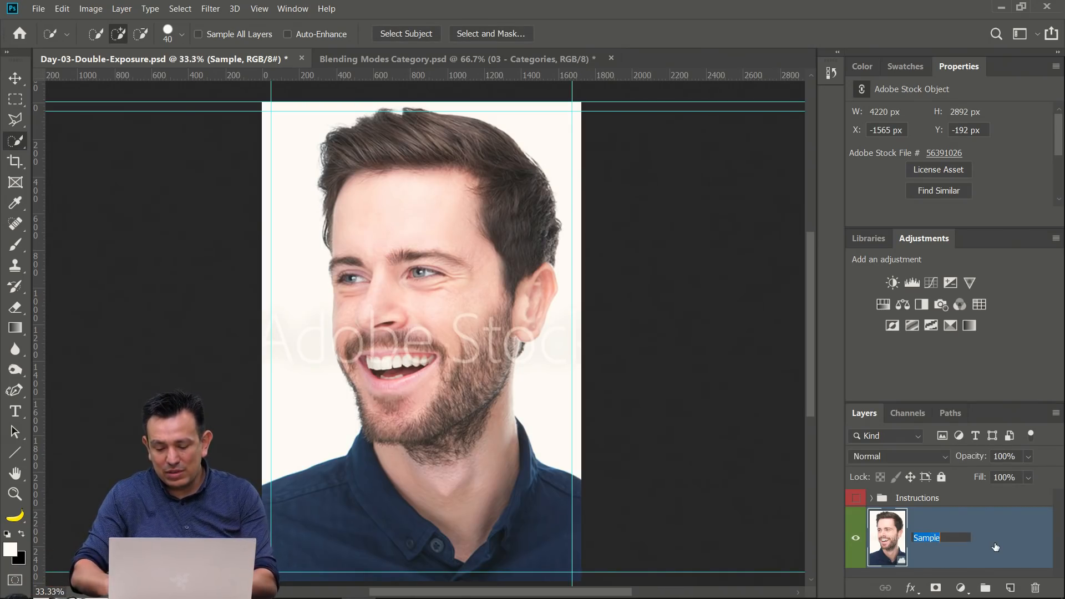
type("Bottom")
key("Return")
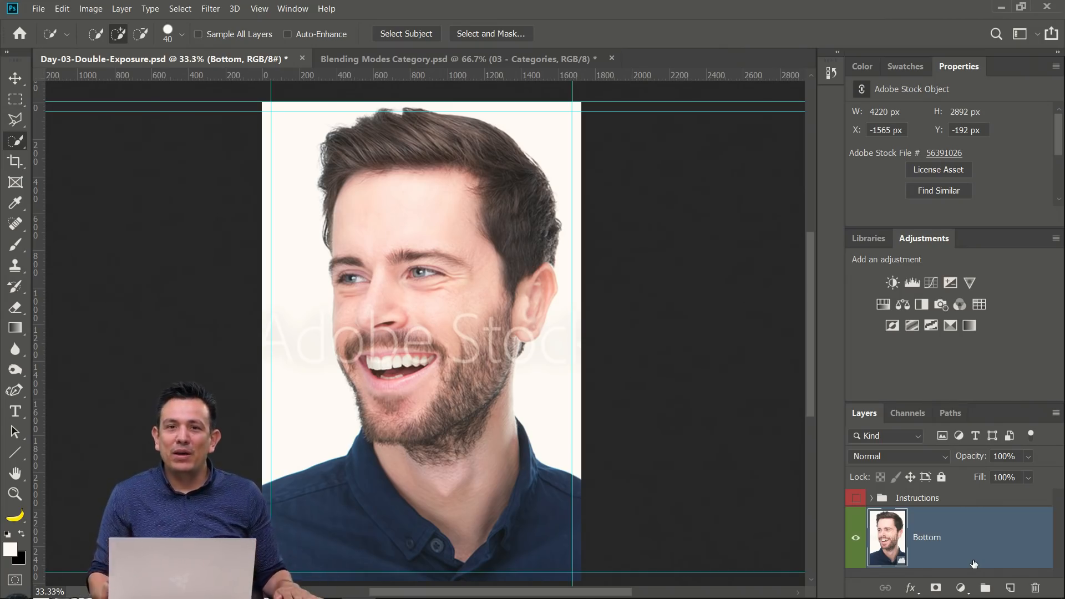
- Open CitySunset.jpg from the Desktop as a separate document and close it again
left_click(38, 9)
left_click(50, 37)
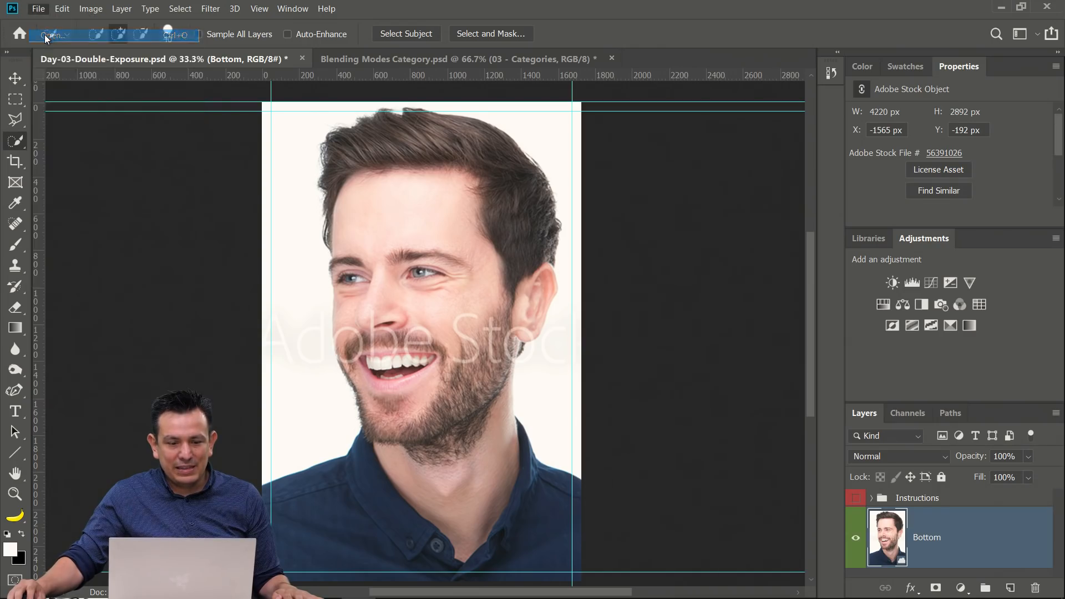
left_click(55, 104)
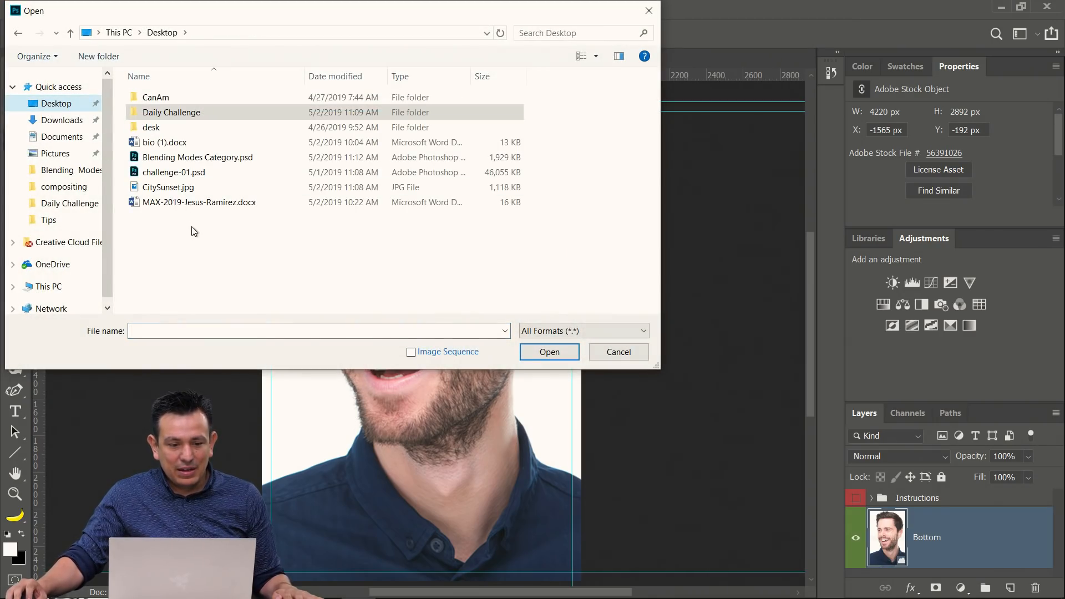
left_click(169, 188)
left_click(547, 355)
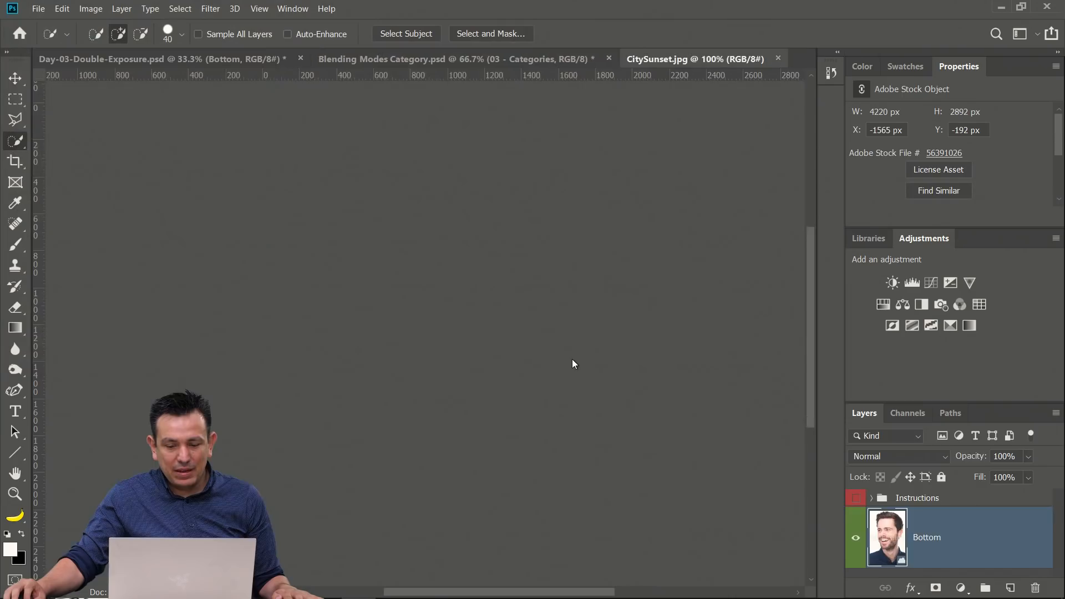
left_click(778, 58)
left_click(38, 9)
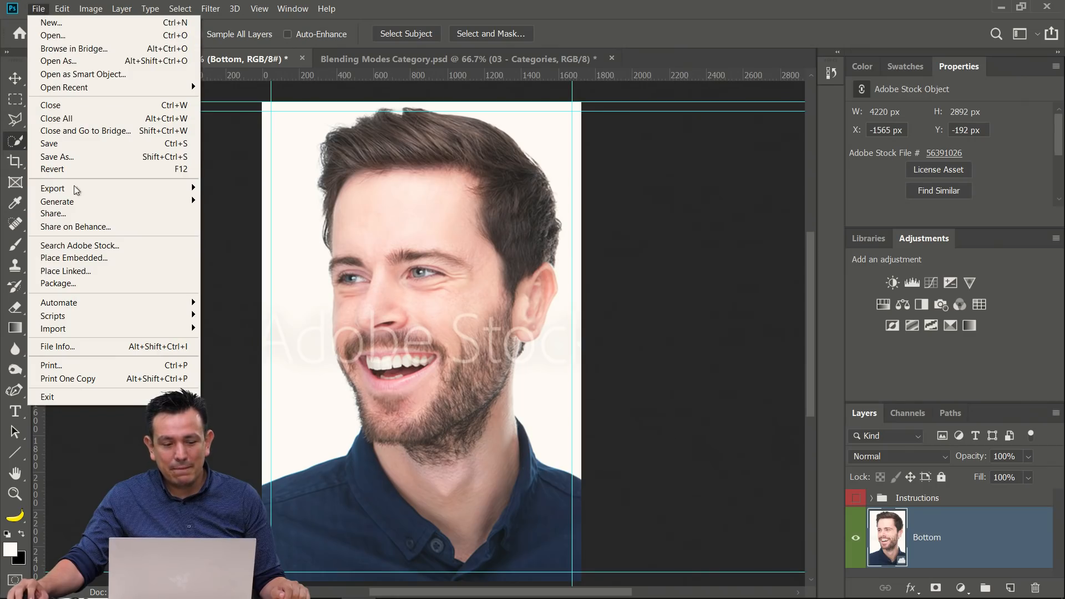
left_click(90, 260)
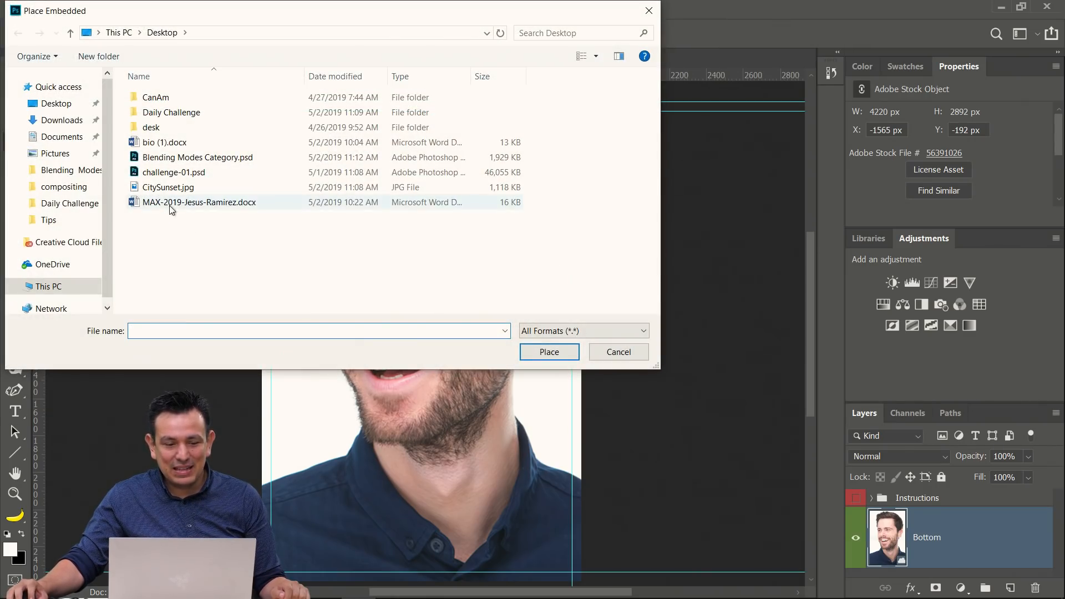
left_click(163, 189)
left_click(594, 356)
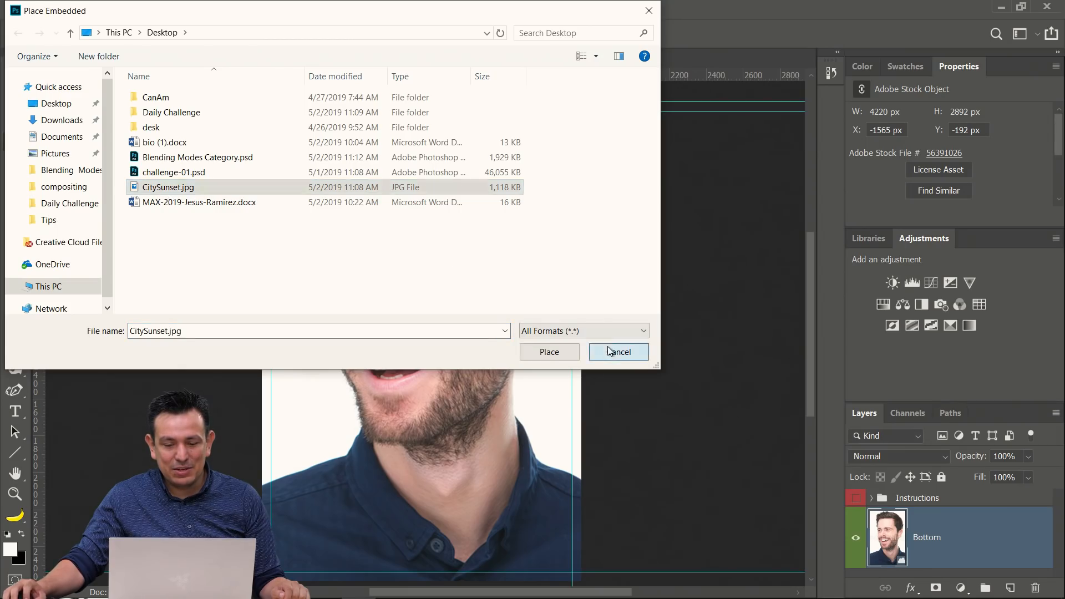
- Place CitySunset.jpg from the Desktop as an embedded image in the double exposure document
left_click(38, 9)
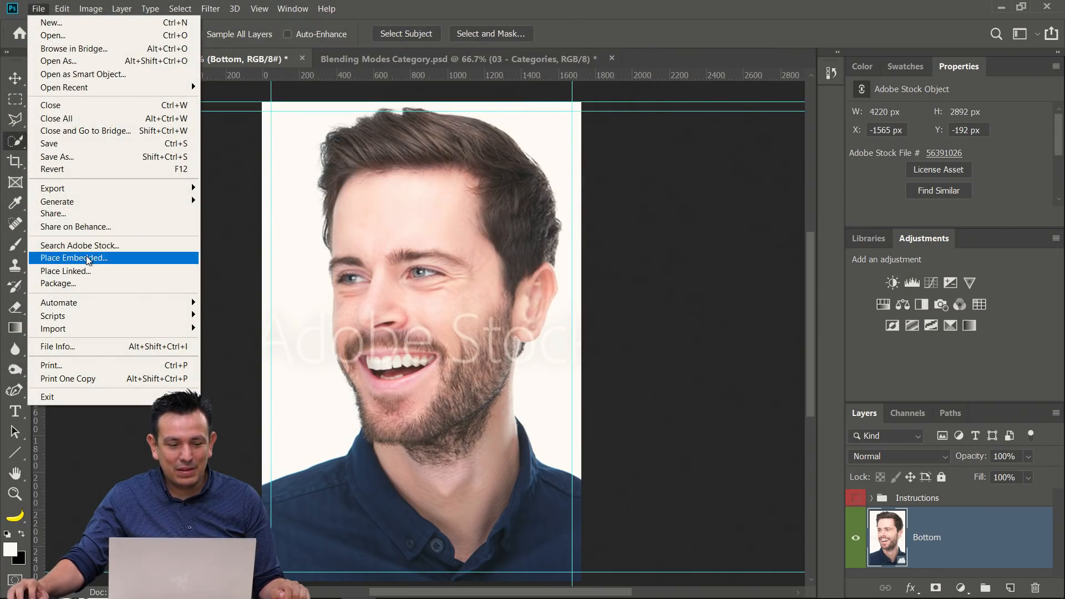
left_click(88, 258)
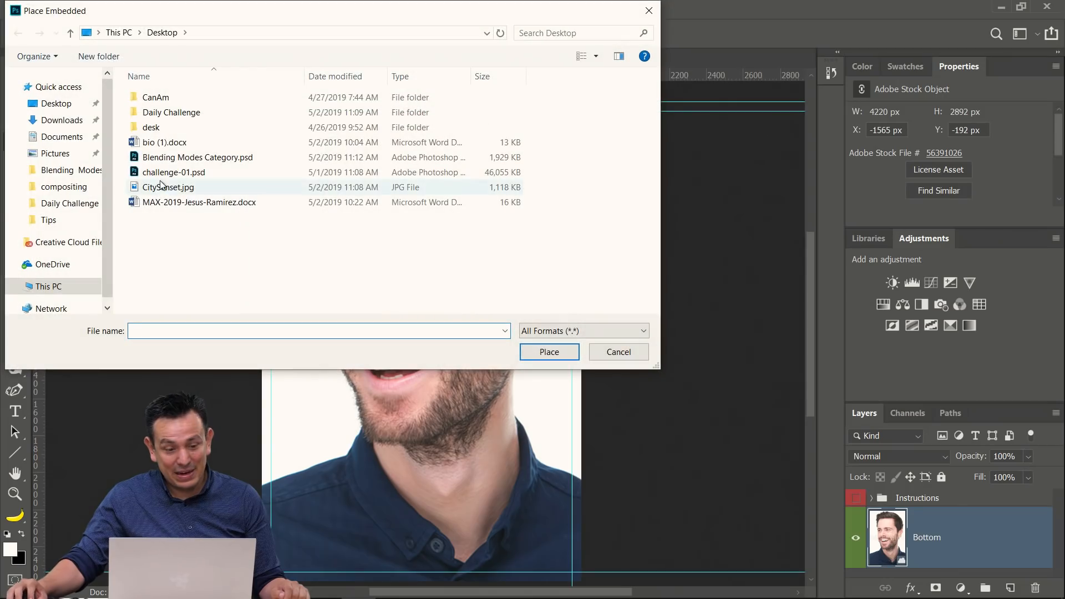
left_click(255, 188)
left_click(549, 352)
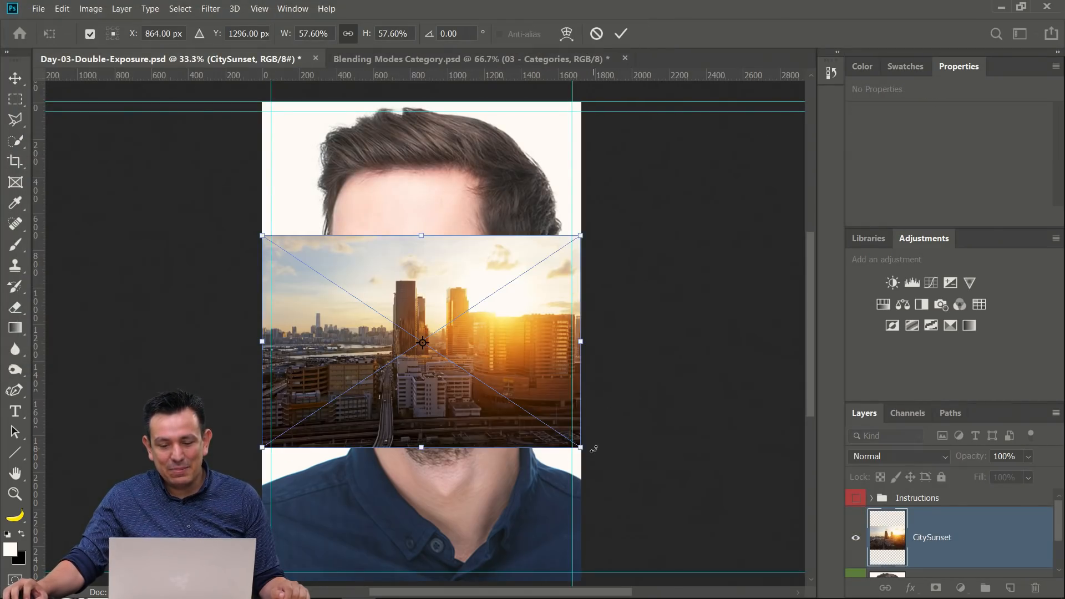
- Enlarge the placed city sunset image proportionally to about 149% so that it covers the whole poster canvas
left_click_drag(581, 449, 777, 578)
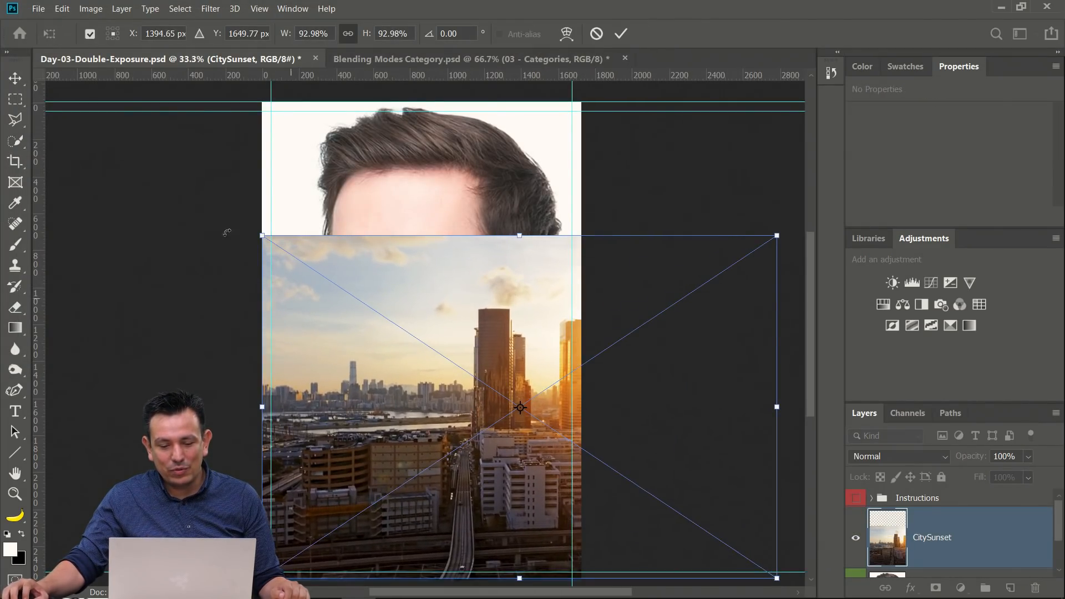
left_click_drag(264, 239, 53, 105)
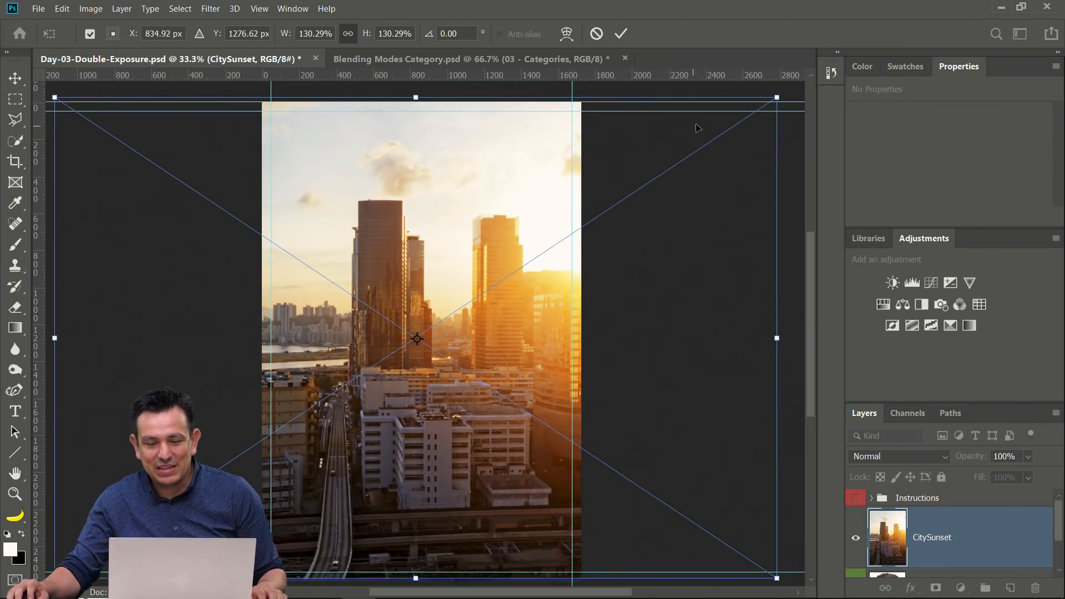
left_click_drag(777, 97, 787, 91)
left_click_drag(711, 145, 660, 140)
left_click_drag(659, 187, 661, 206)
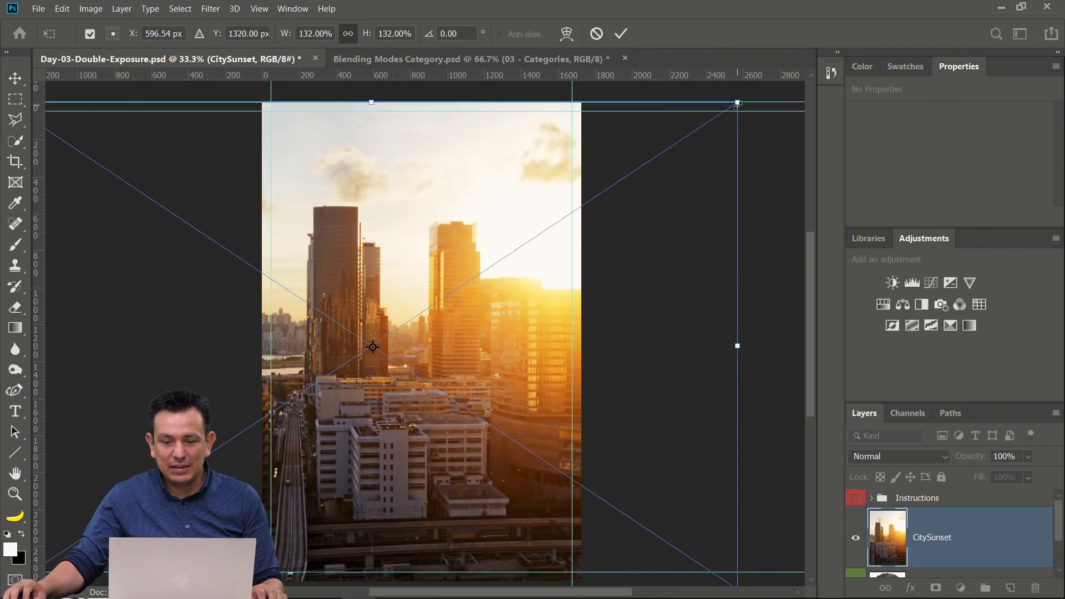
left_click_drag(738, 103, 832, 125)
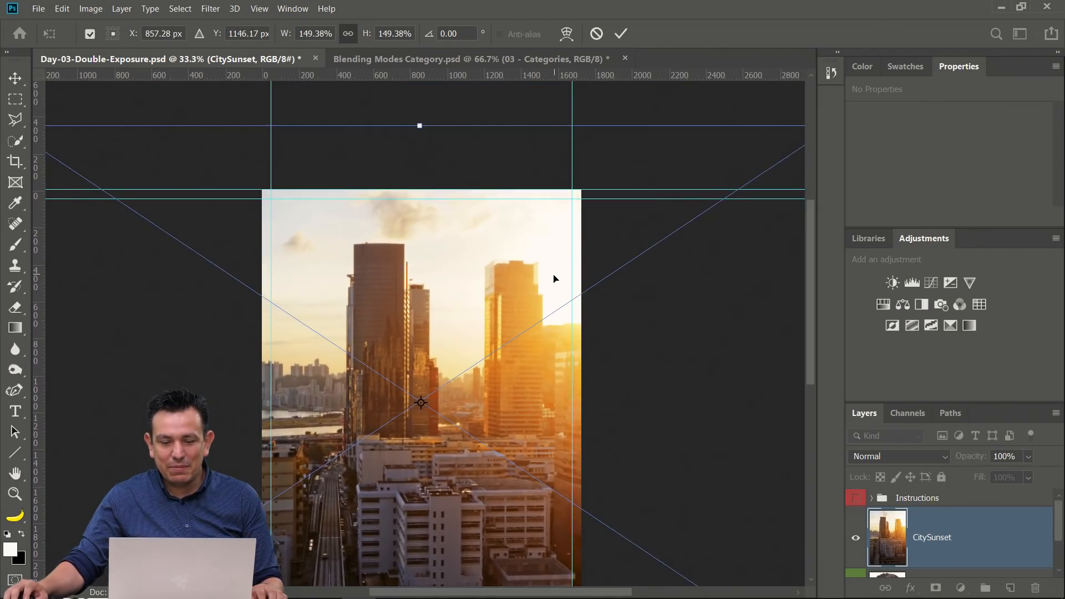
- Scale the city image to about 155% without rotation, shift it so both towers sit within the poster, and commit the placement
scroll(554, 279, "down", 1)
left_click_drag(639, 349, 699, 354)
scroll(638, 316, "down", 2)
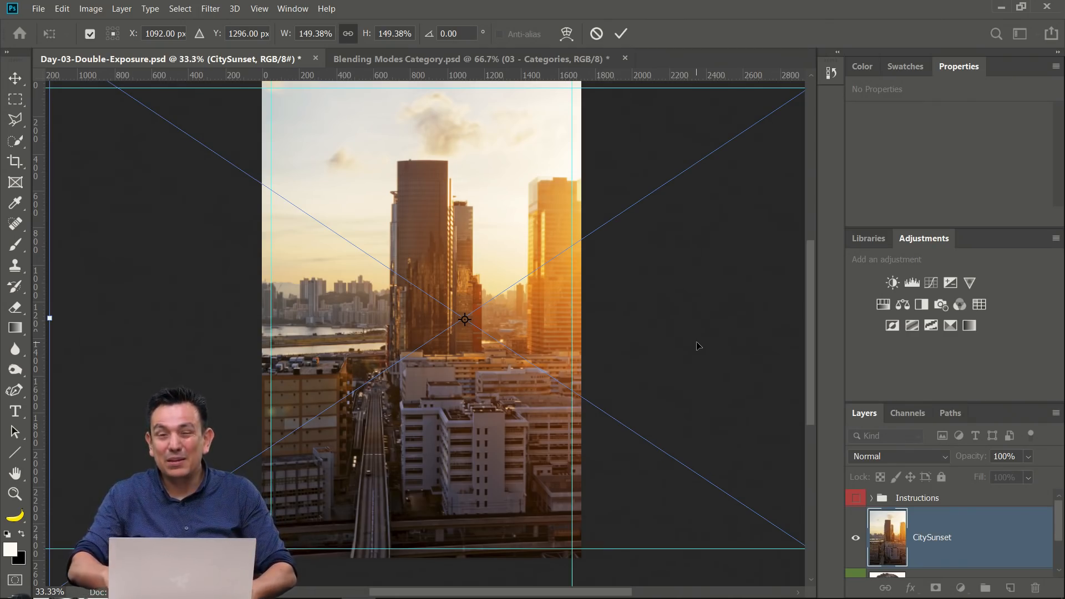
key("ctrl+0")
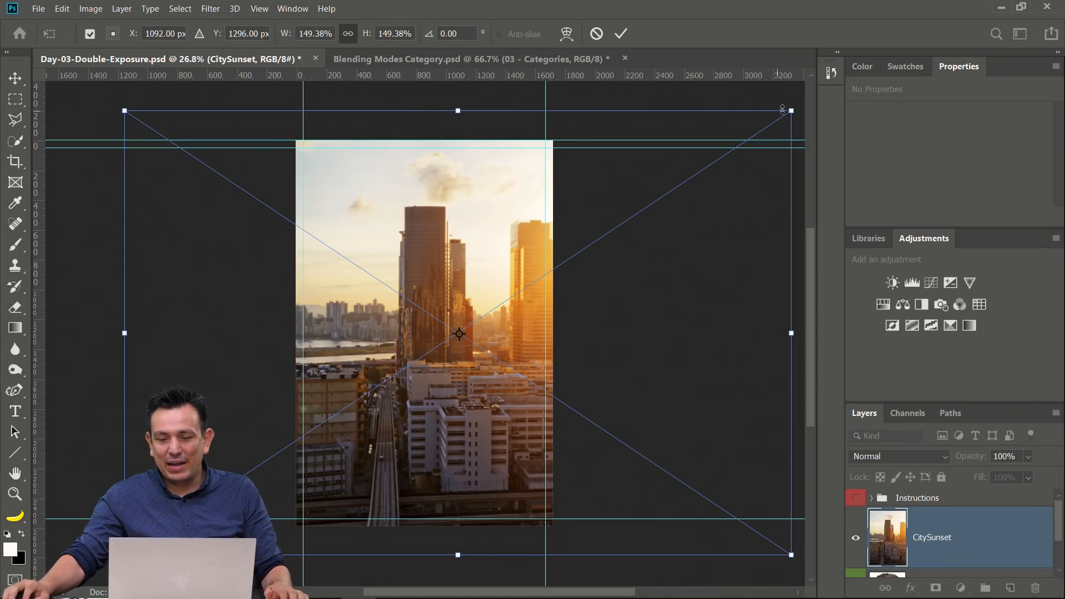
mouse_move(791, 111)
left_mouse_down()
mouse_move(777, 128)
mouse_move(833, 75)
mouse_move(596, 164)
mouse_move(805, 111)
left_mouse_up()
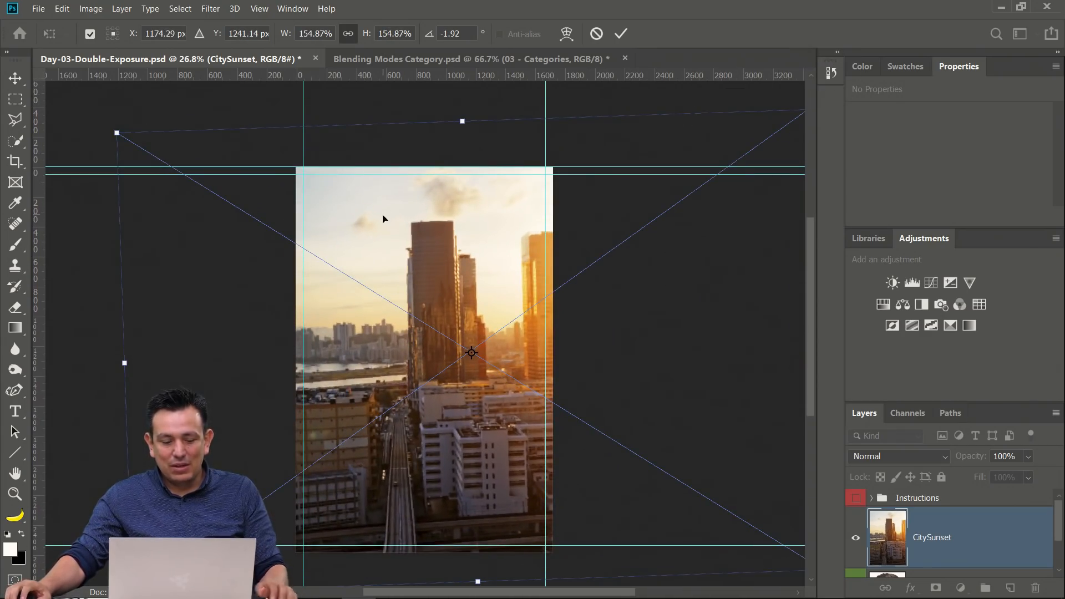
key("ctrl+z")
left_click_drag(684, 389, 645, 382)
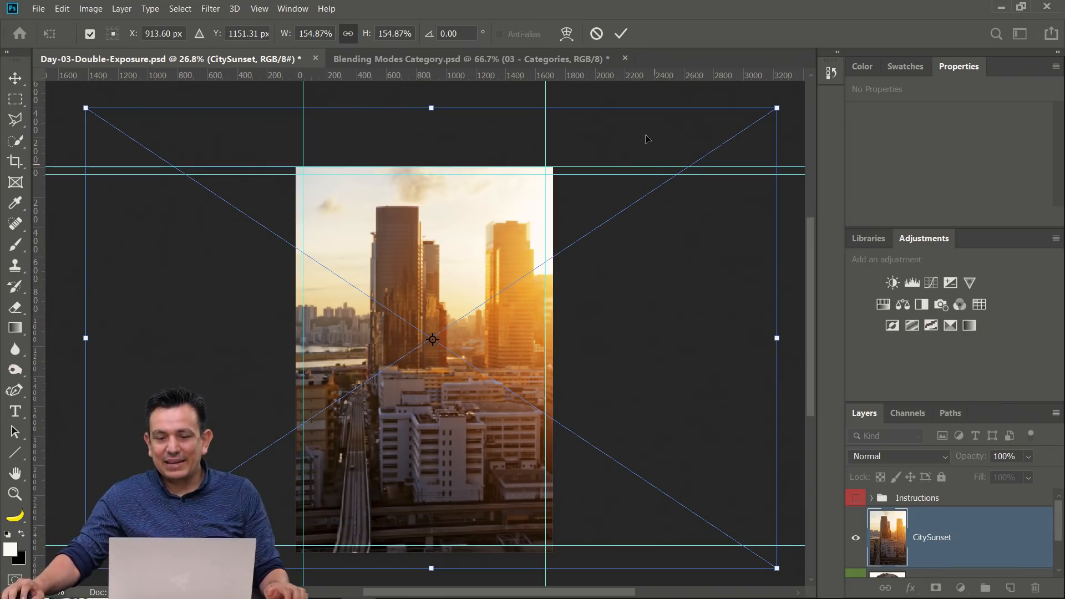
left_click(621, 34)
key("w")
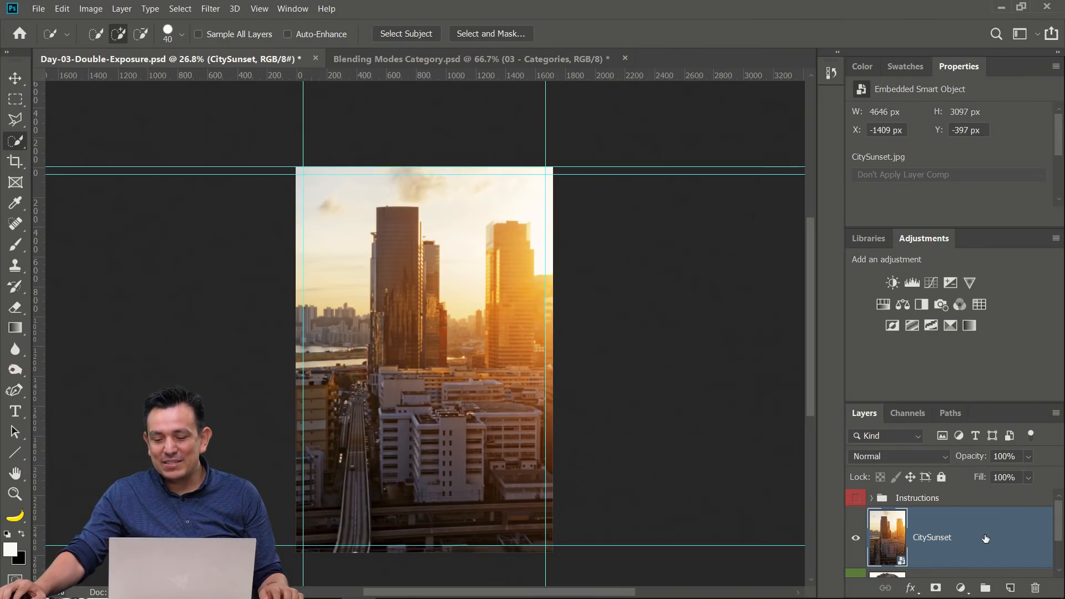
- Preview blending modes such as Overlay and Hue on the CitySunset layer over the portrait, leaving the layer set to Normal
scroll(987, 538, "down", 3)
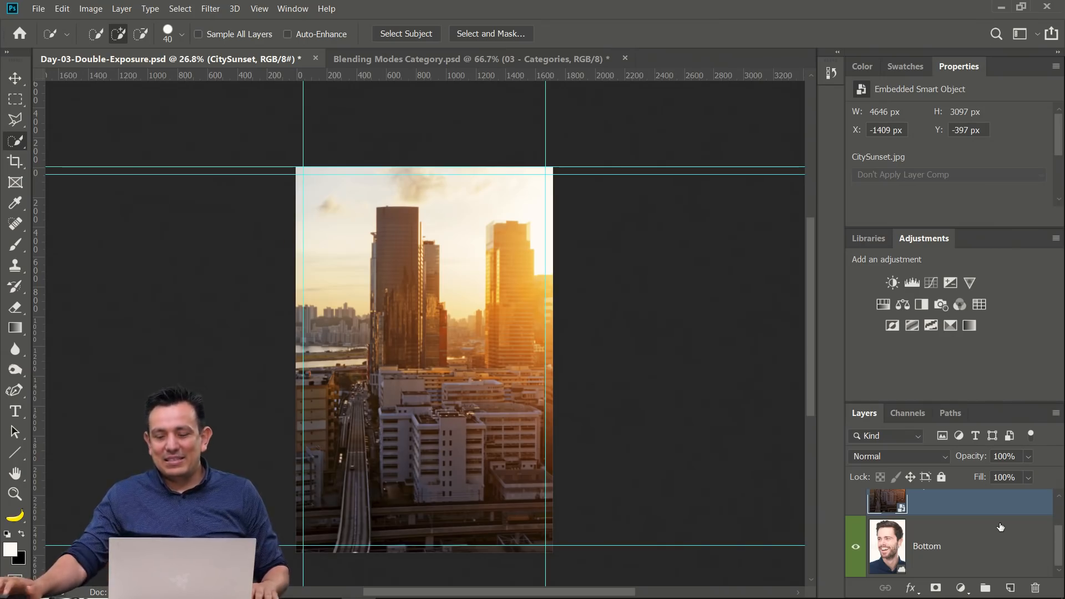
scroll(965, 568, "up", 1)
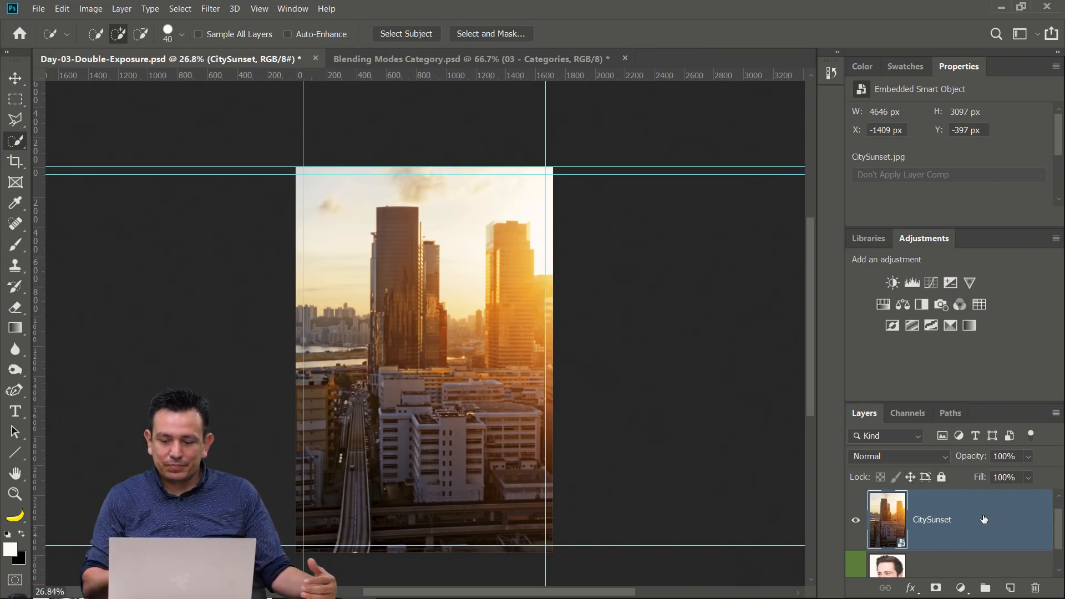
left_click(944, 457)
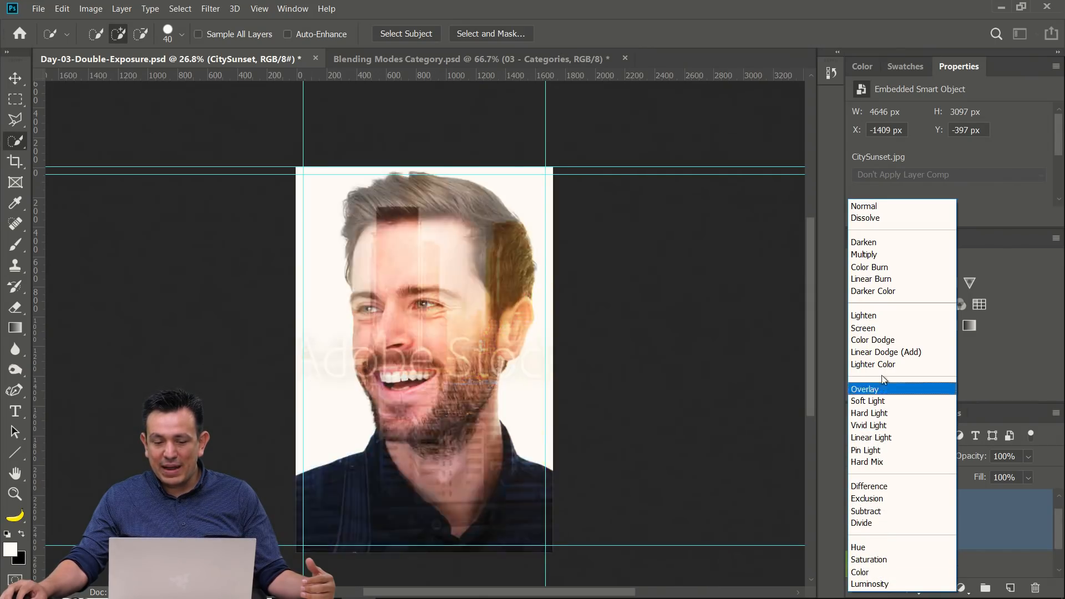
left_click(1012, 265)
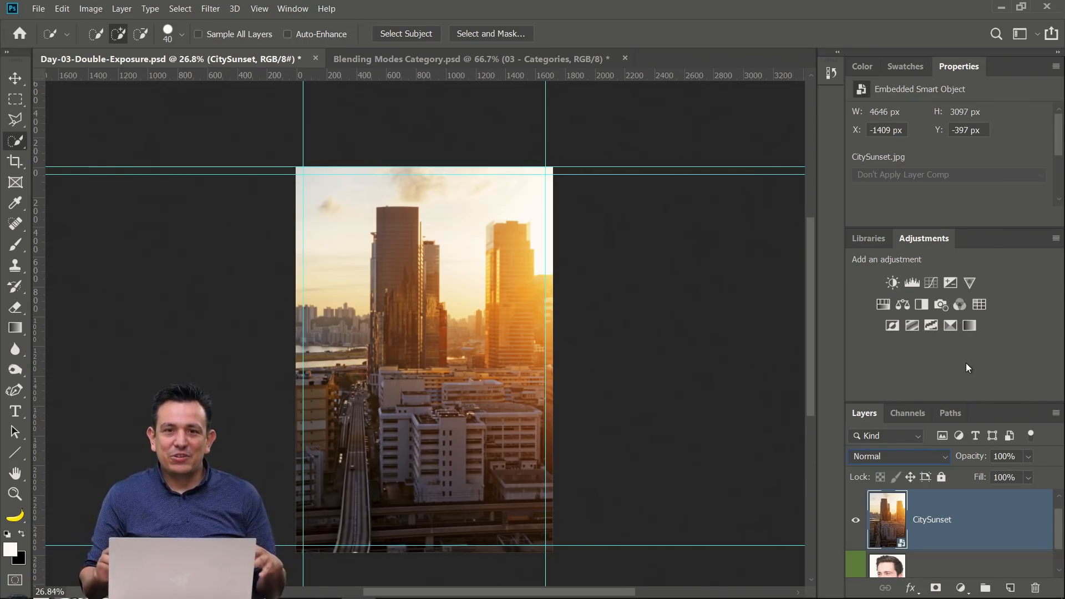
left_click(942, 458)
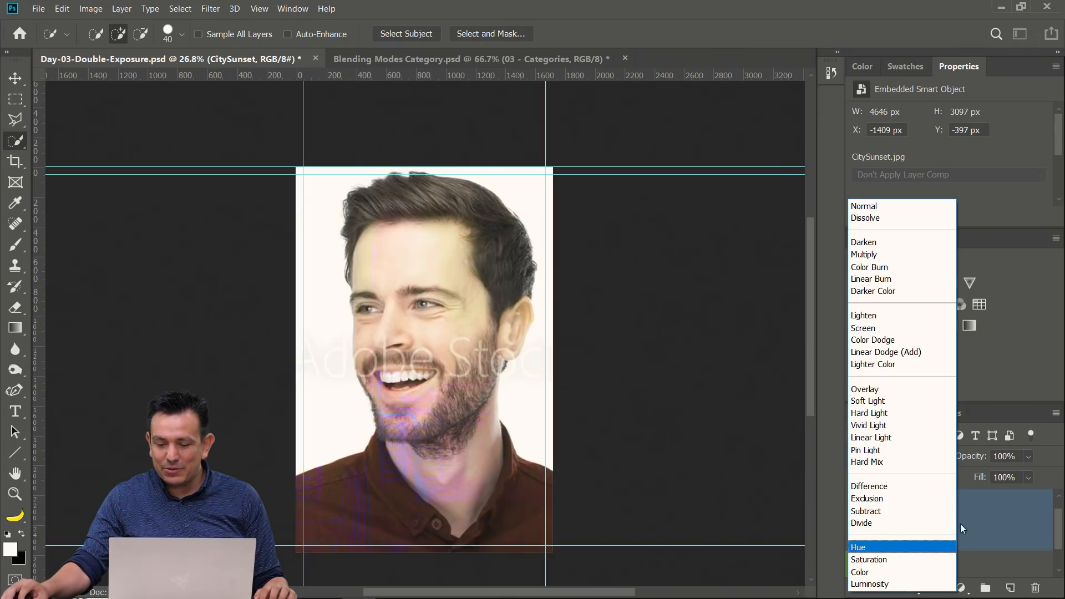
left_click(960, 524)
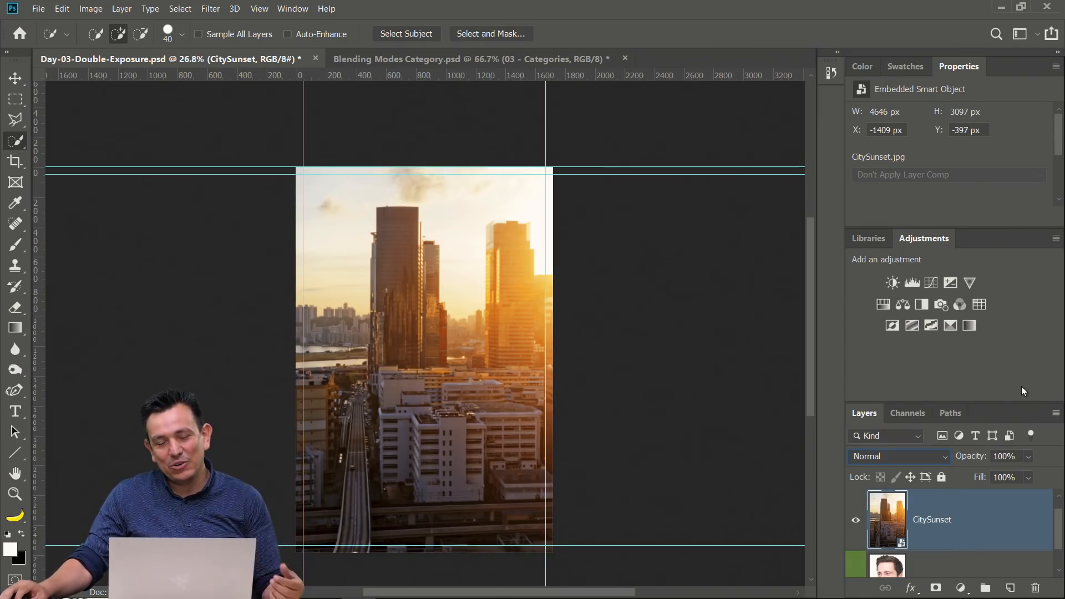
- Switch to Blending Modes Category.psd and examine how the blending modes are grouped into categories
left_click(448, 61)
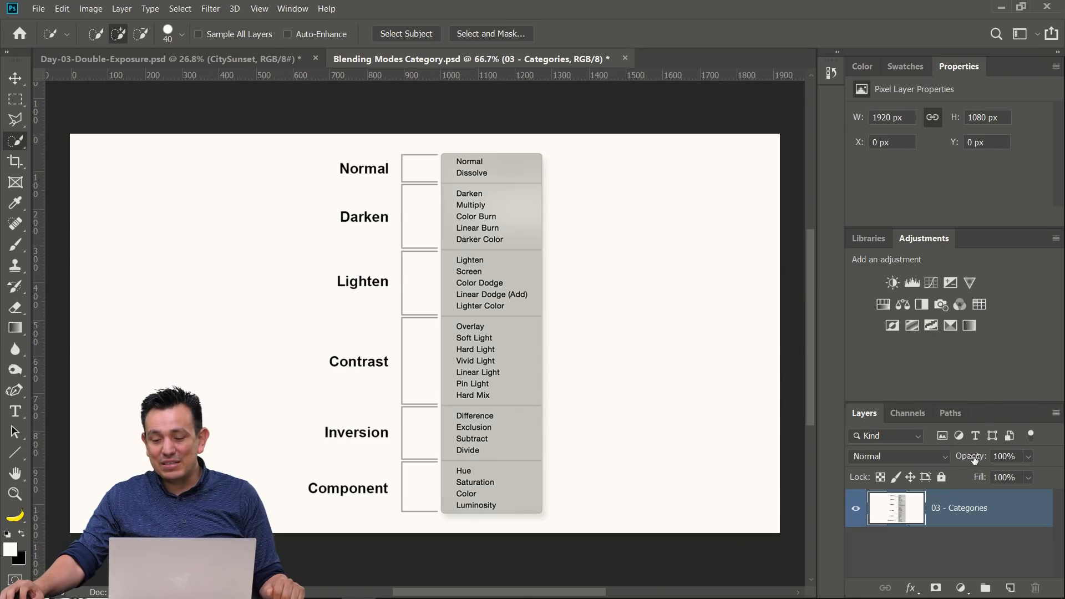
left_click_drag(975, 459, 1060, 461)
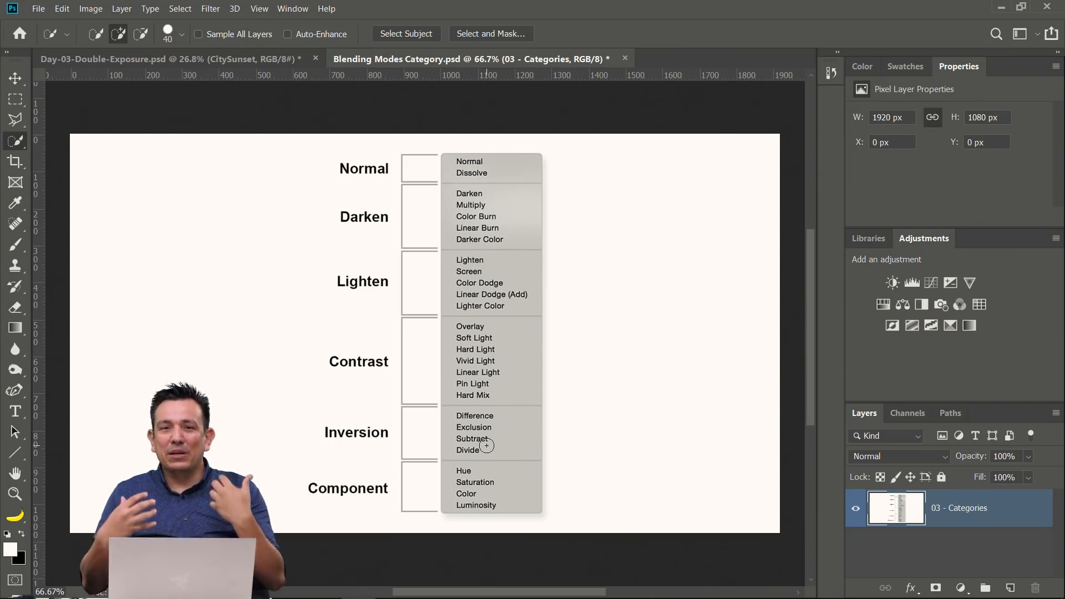
- Explore colors for the foreground color, pick a bright red with hue 0, and examine its hue and saturation values
left_click(9, 555)
left_click(737, 195)
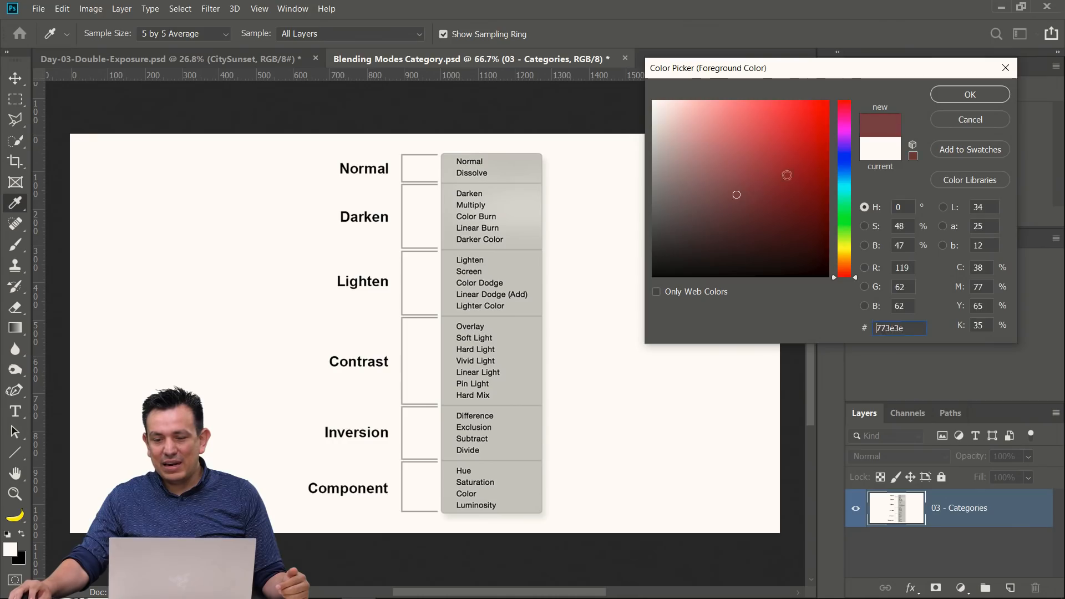
mouse_move(845, 183)
left_mouse_down()
mouse_move(844, 147)
mouse_move(837, 217)
mouse_move(844, 108)
left_mouse_up()
left_click(811, 121)
left_click(712, 157)
left_click(845, 103)
left_click(790, 143)
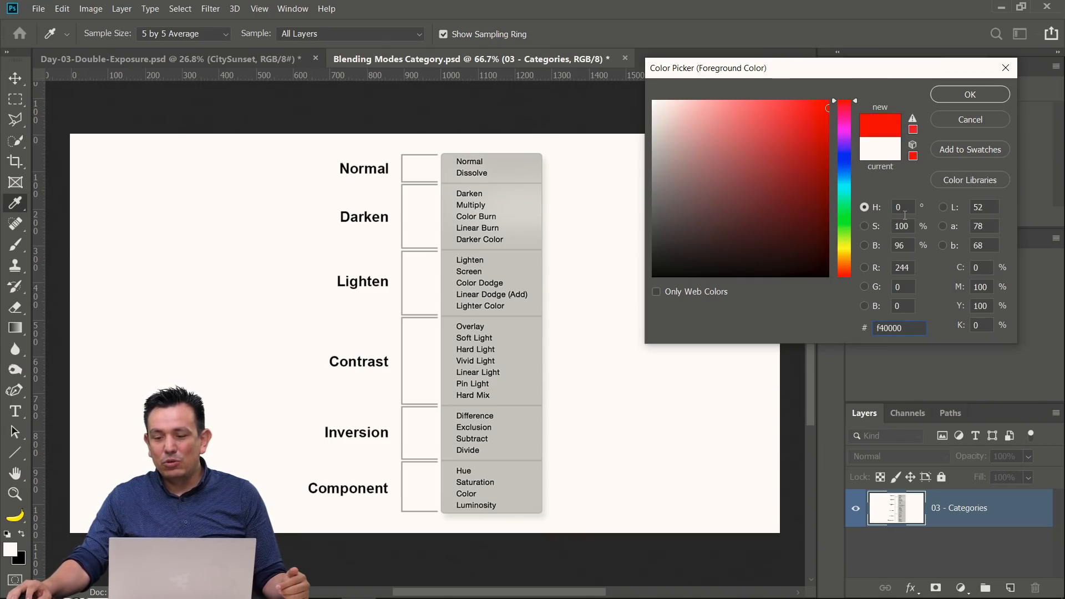
left_click(904, 206)
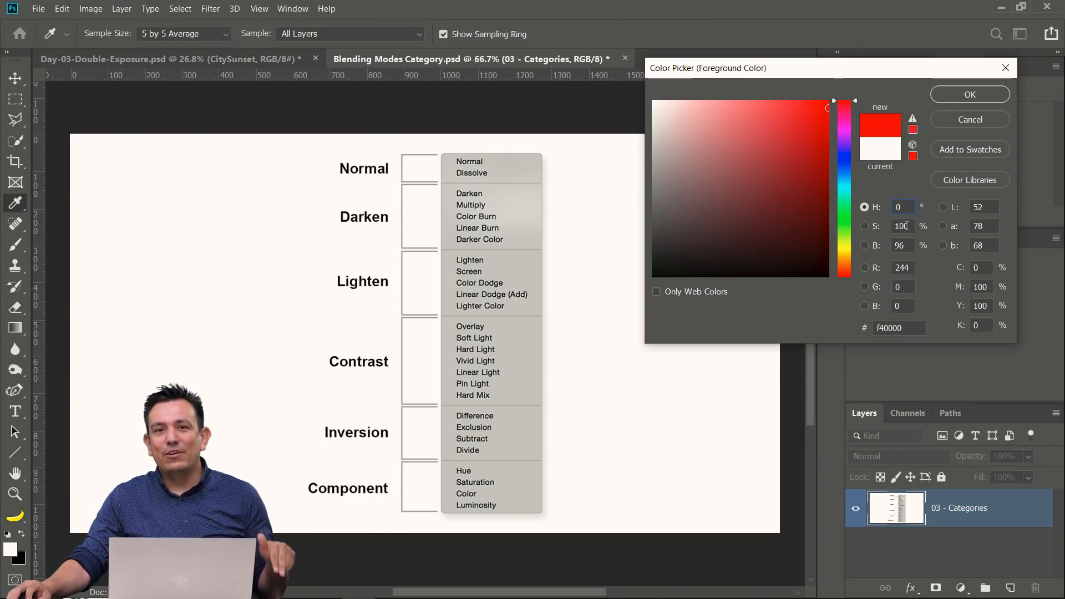
left_click(905, 225)
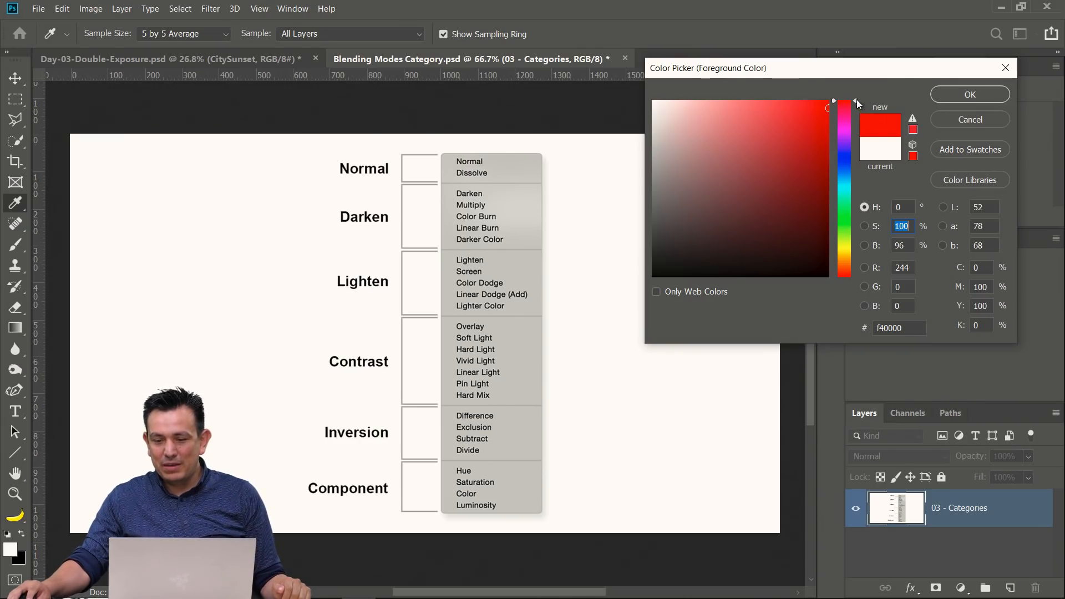
- Shift the hue to 356, compare light gray, pure white and black by saturation and brightness, and cancel the foreground color change
mouse_move(856, 100)
left_mouse_down()
mouse_move(851, 268)
mouse_move(854, 109)
mouse_move(854, 255)
mouse_move(831, 90)
mouse_move(840, 102)
left_mouse_up()
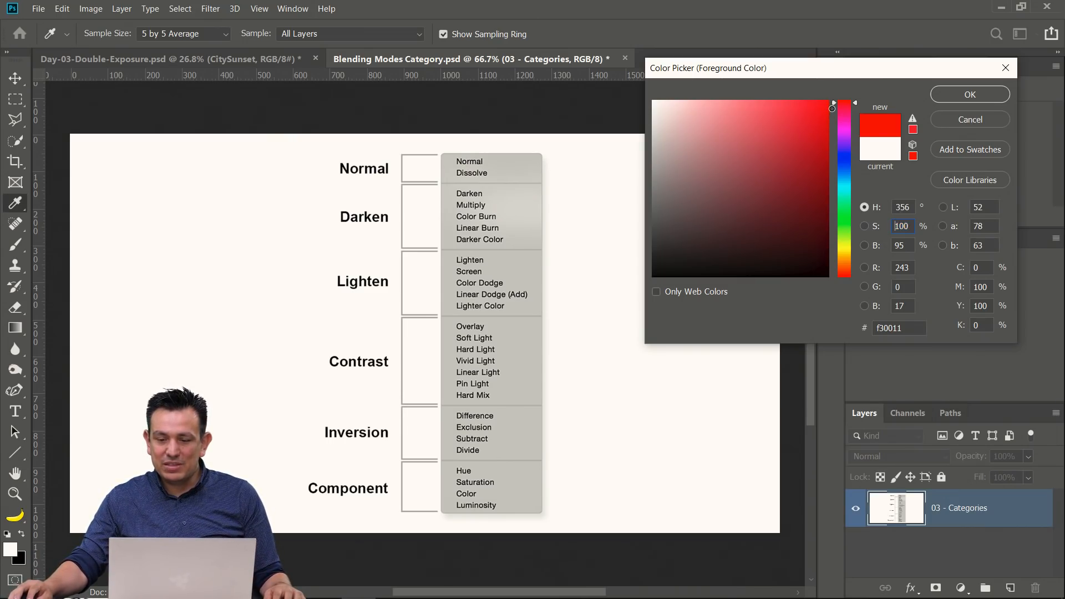
left_click(756, 110)
left_click_drag(755, 110, 634, 112)
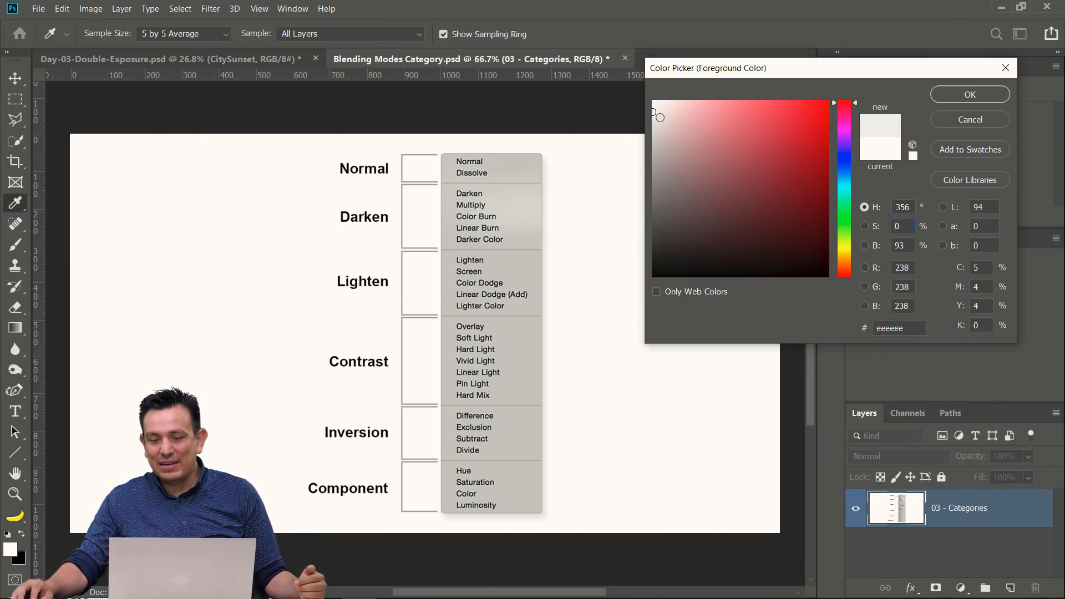
left_click_drag(654, 114, 653, 89)
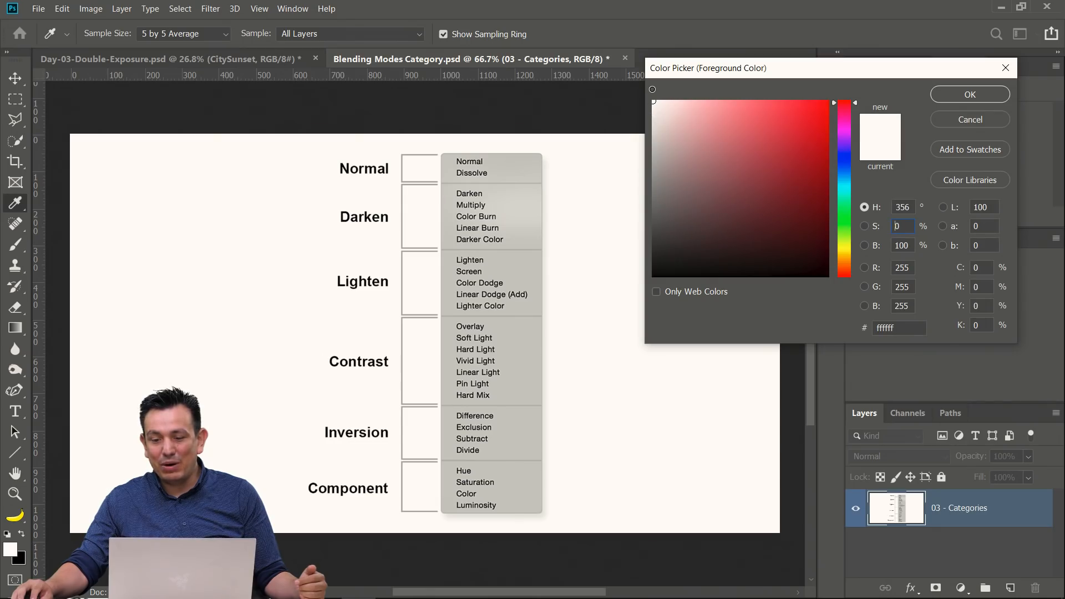
left_click_drag(653, 90, 634, 302)
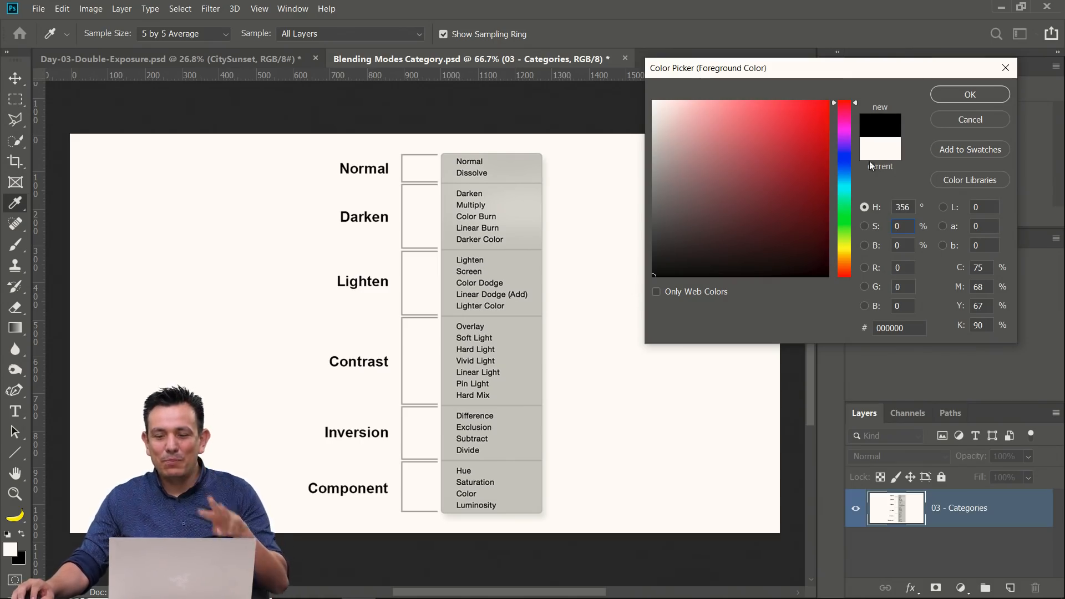
left_click(969, 121)
- Close Blending Modes Category.psd without saving its changes
key("w")
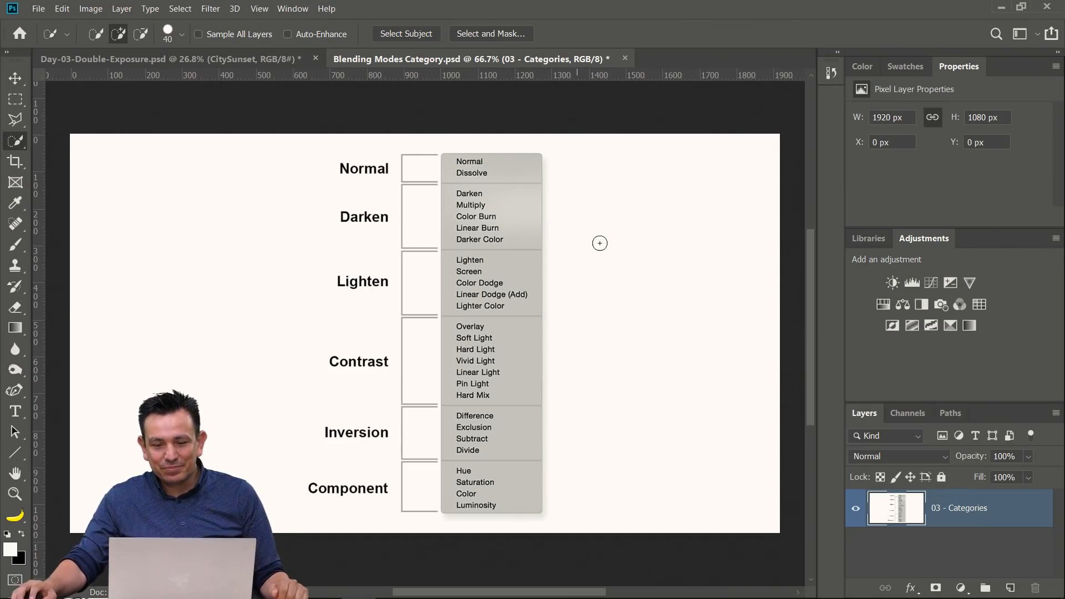
left_click(625, 58)
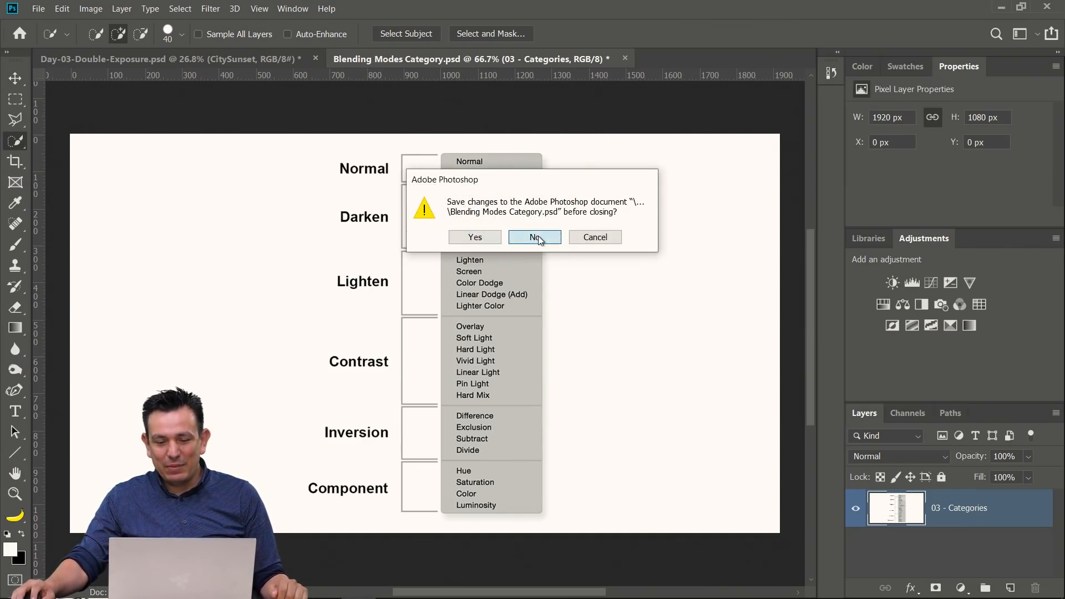
left_click(536, 237)
- Compare the CitySunset layer with the portrait beneath it by toggling its visibility, and set its blending mode to Lighten
scroll(976, 551, "down", 2)
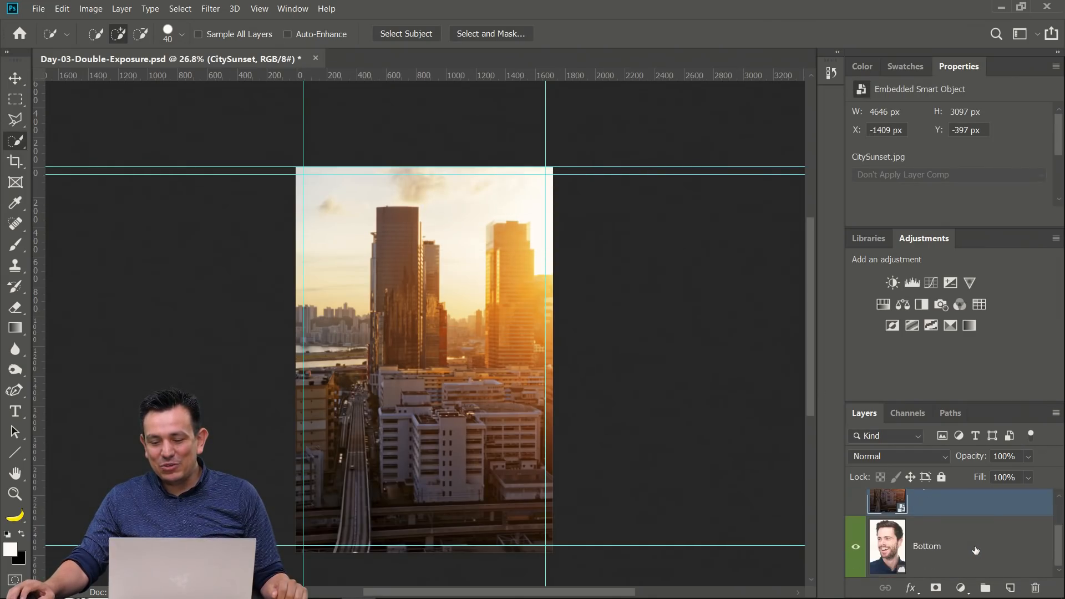
scroll(976, 551, "up", 2)
scroll(976, 549, "down", 2)
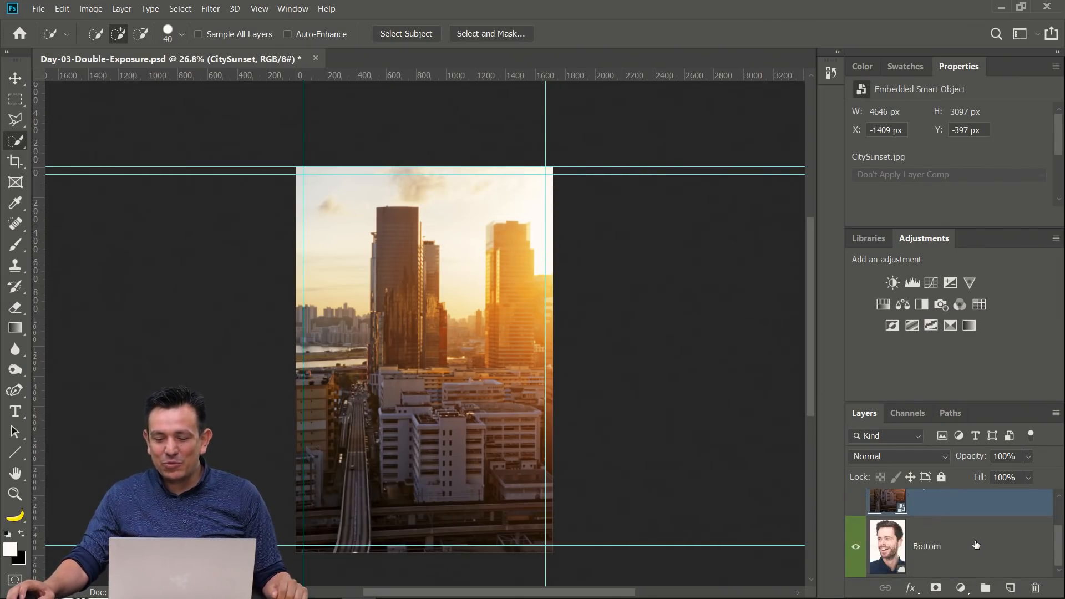
scroll(976, 544, "up", 1)
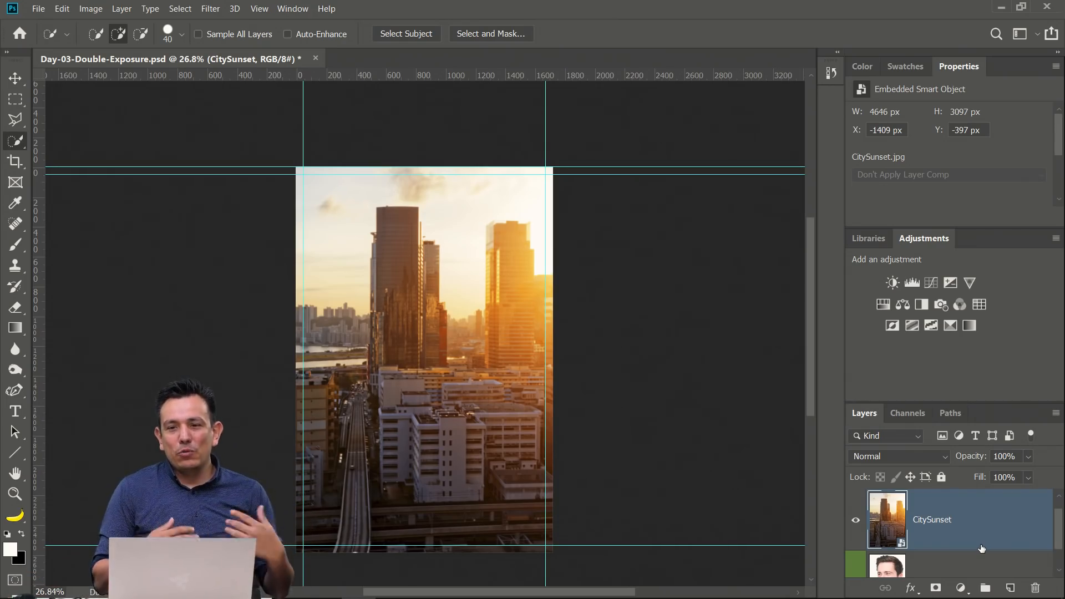
left_click(860, 523)
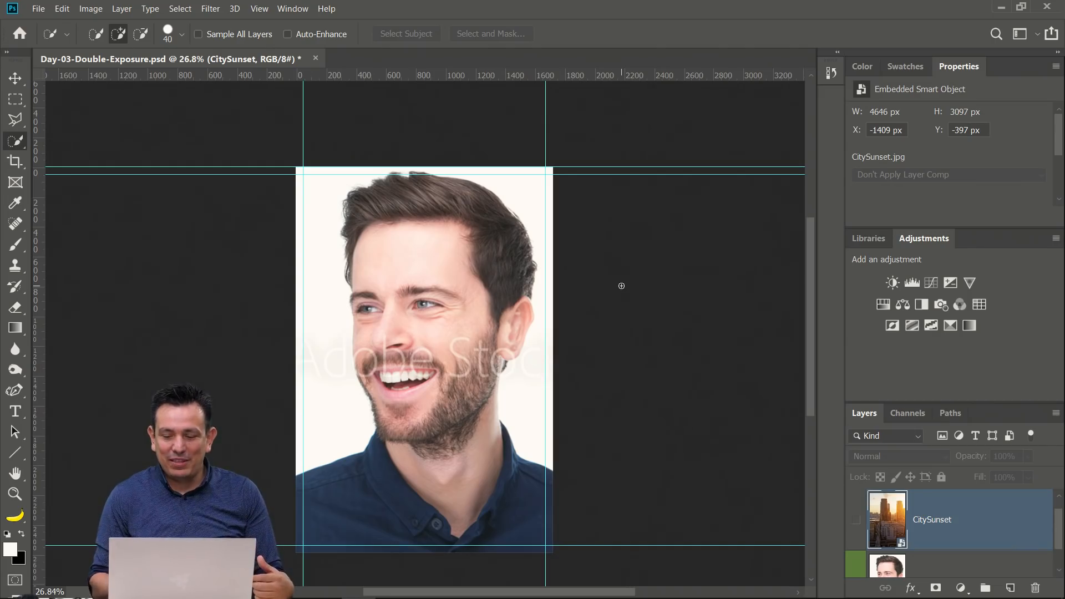
left_click(857, 520)
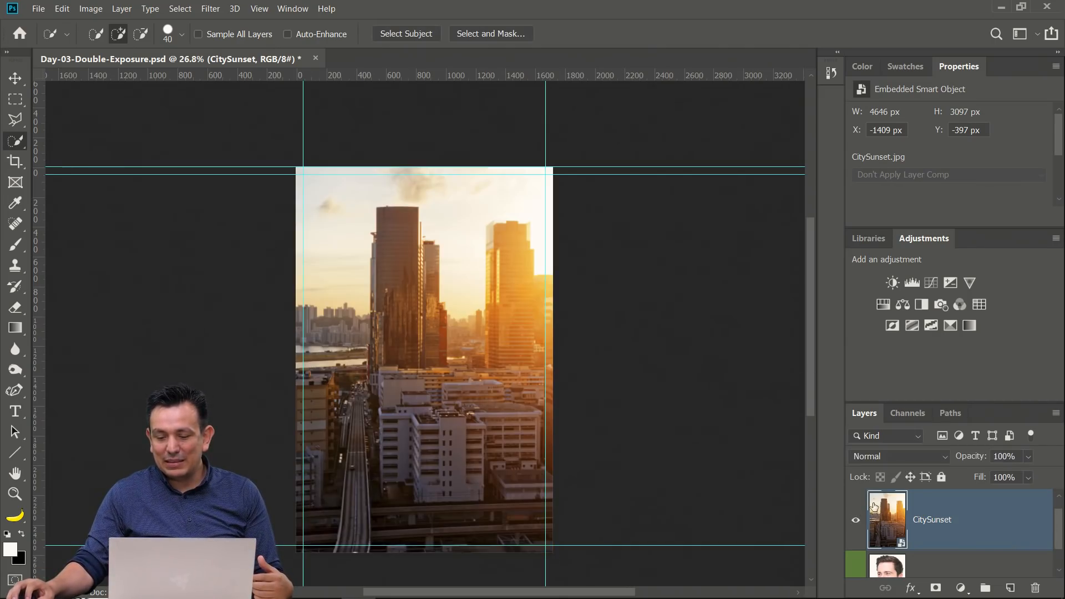
left_click(890, 456)
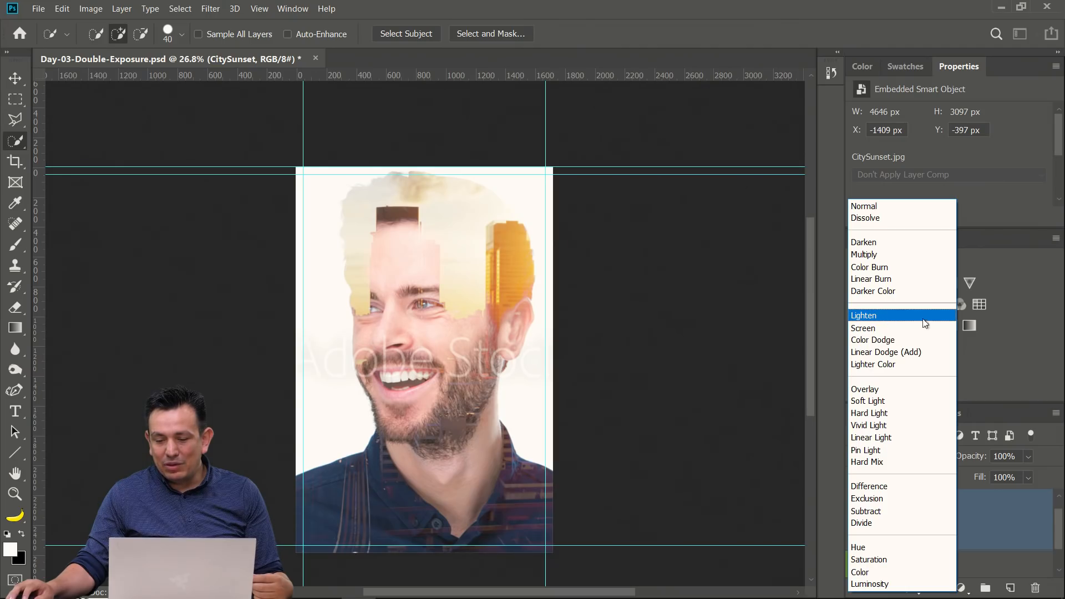
left_click(889, 320)
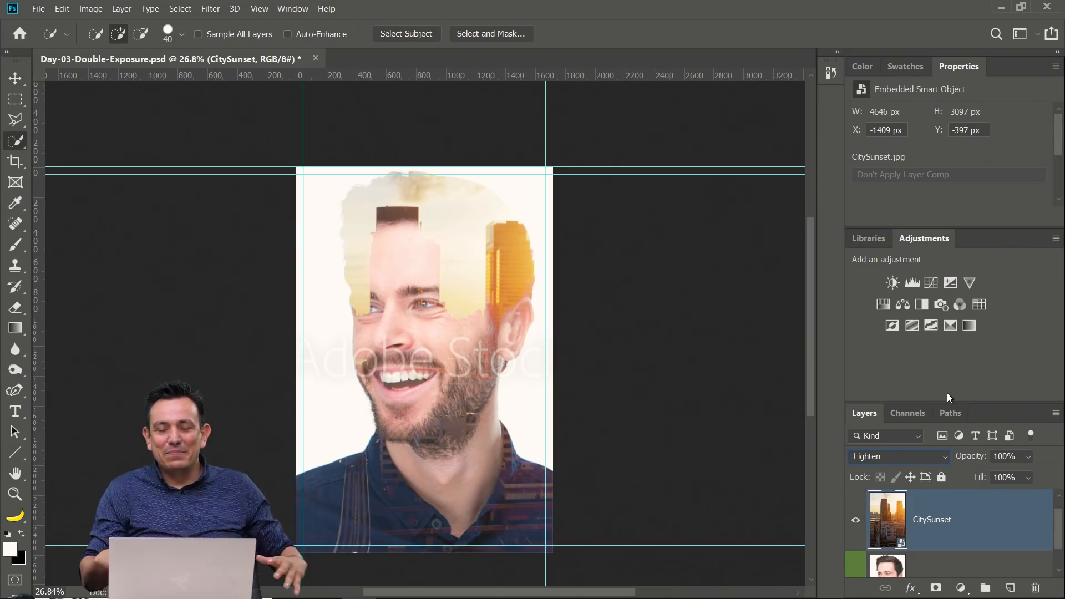
- Hide the CitySunset layer and license the Adobe Stock portrait used on the Bottom layer
left_click(856, 520)
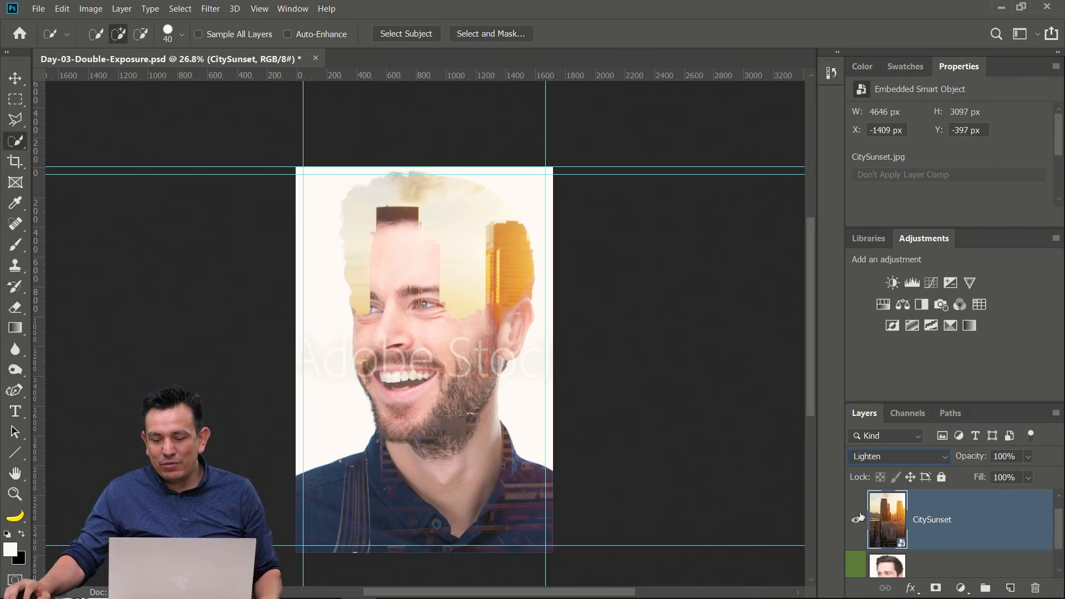
scroll(996, 528, "down", 2)
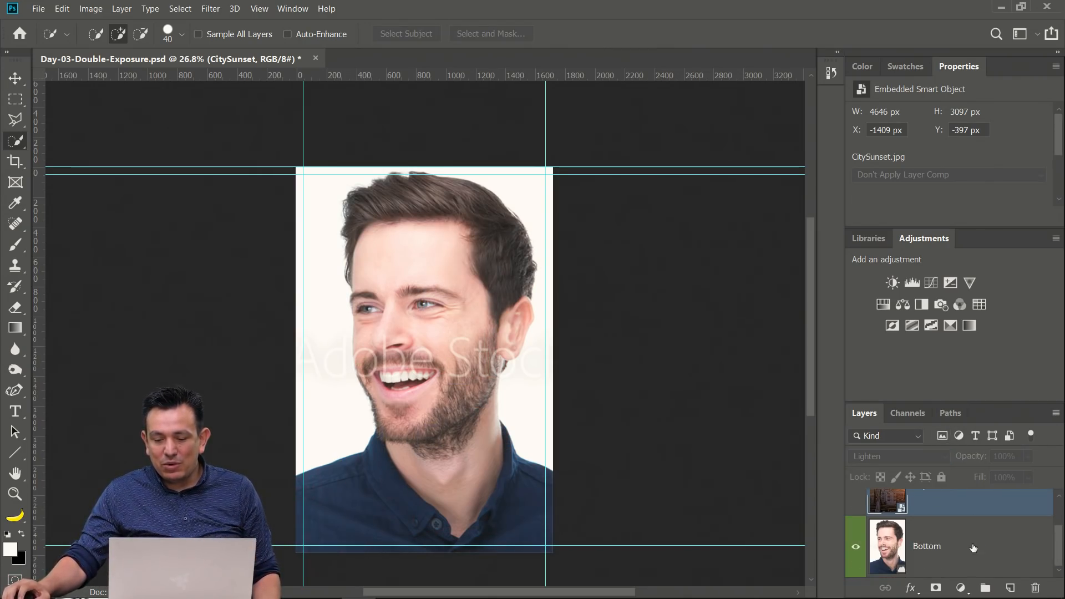
left_click(975, 548)
right_click(999, 547)
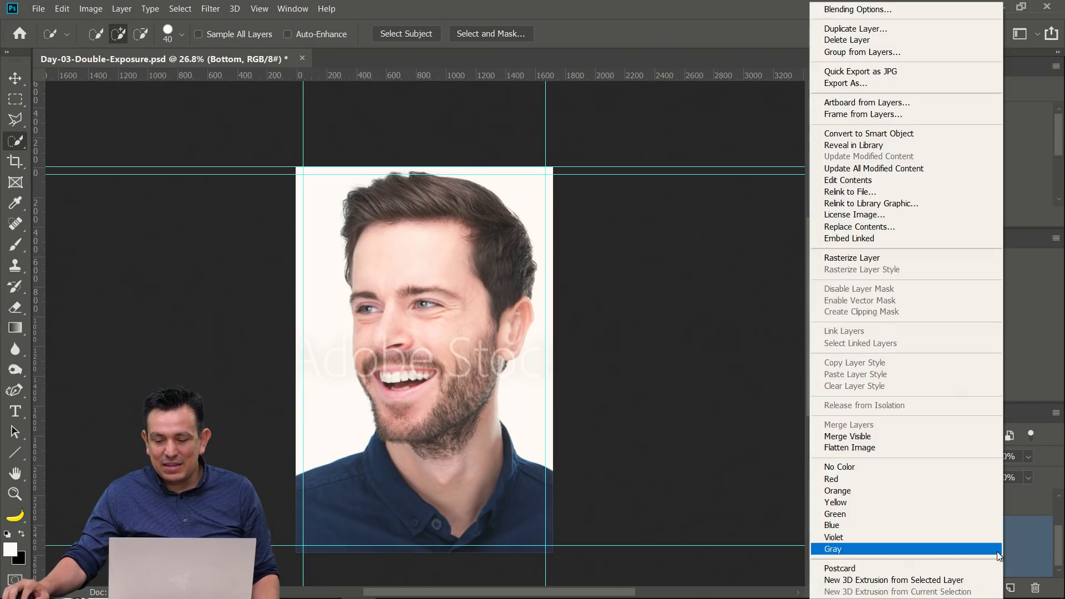
left_click(885, 219)
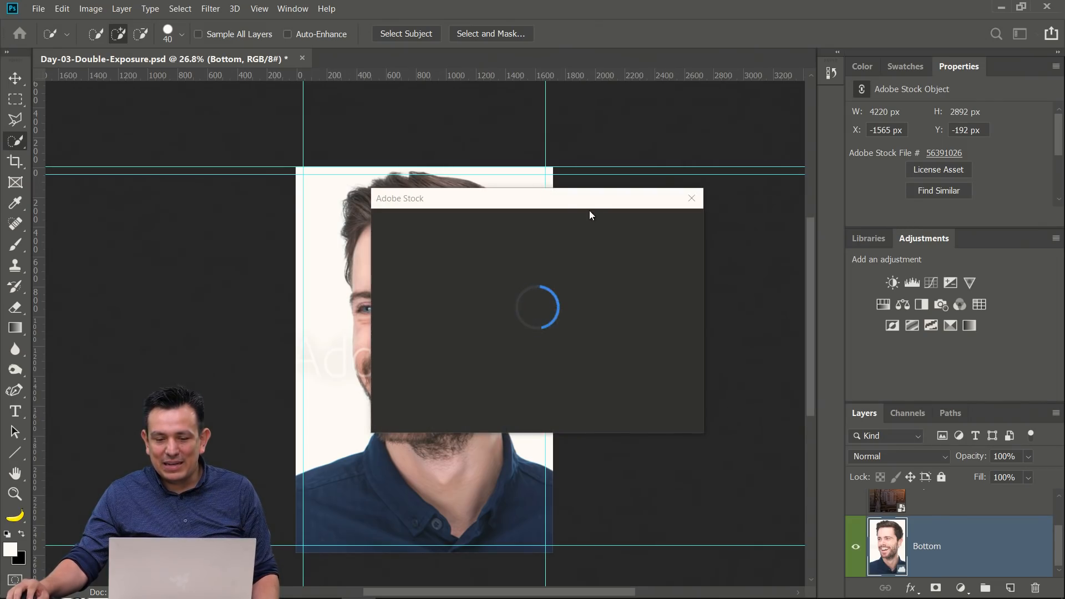
left_click_drag(571, 202, 755, 147)
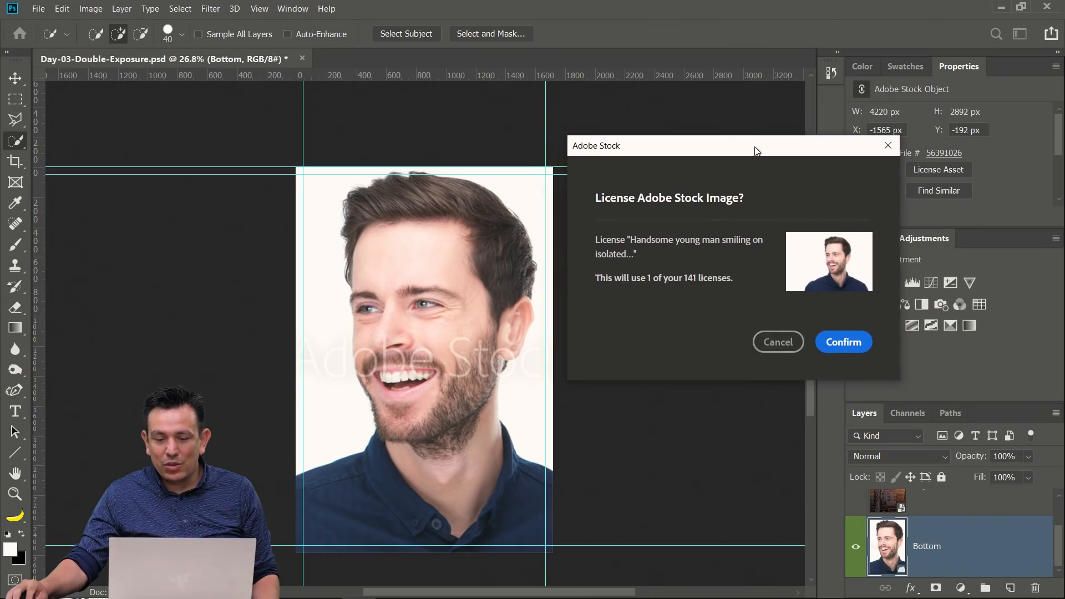
left_click(840, 344)
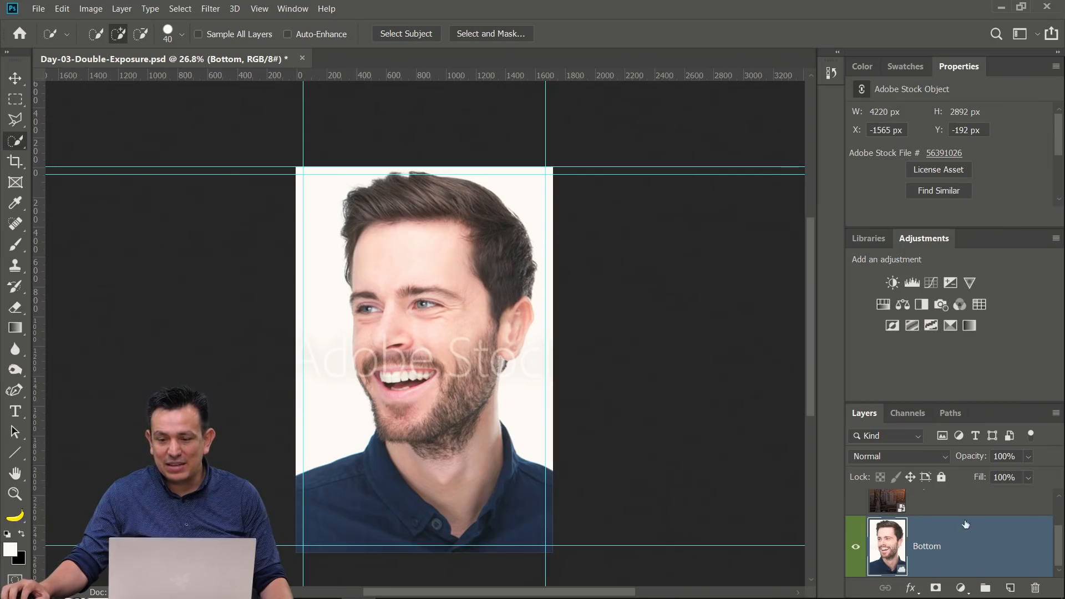
- Clear the "city" search in Libraries and browse the graphics in the Downloads library
left_click(870, 240)
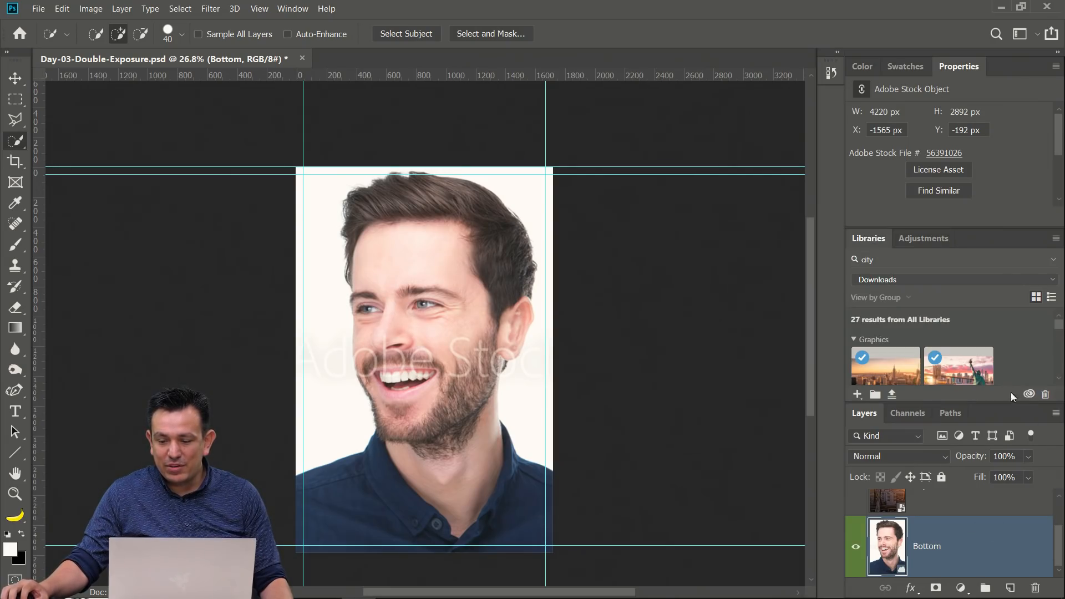
scroll(1059, 327, "down", 3)
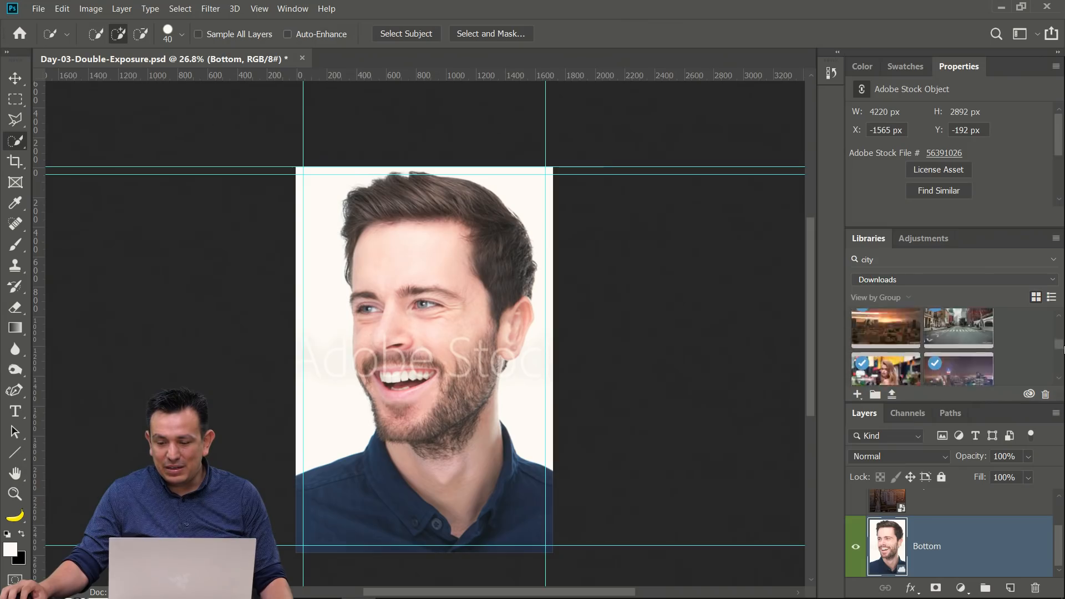
scroll(1026, 310, "up", 3)
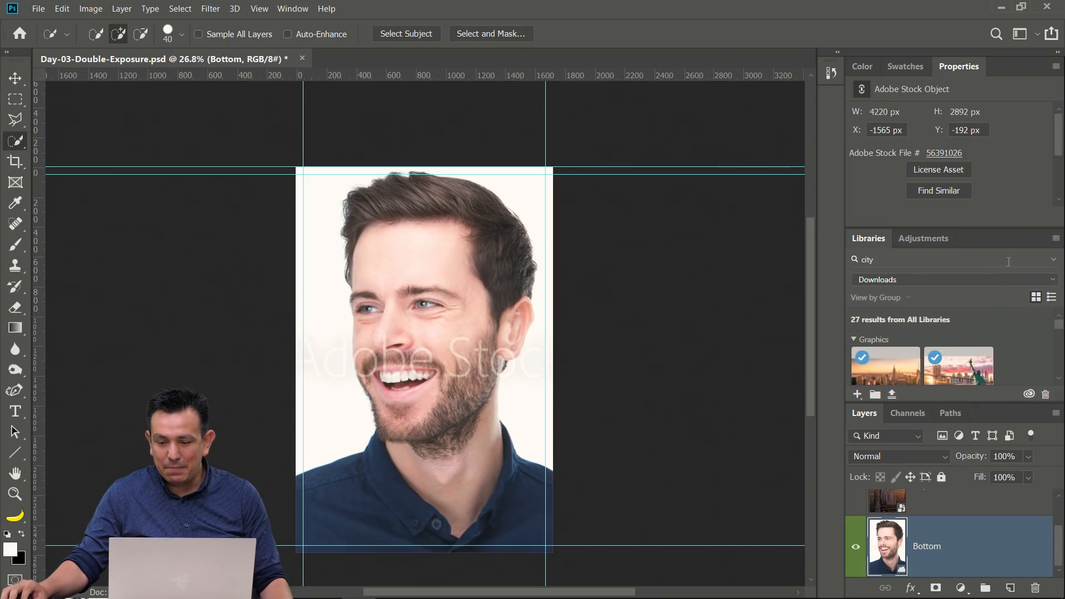
left_click(1042, 261)
scroll(1061, 332, "down", 5)
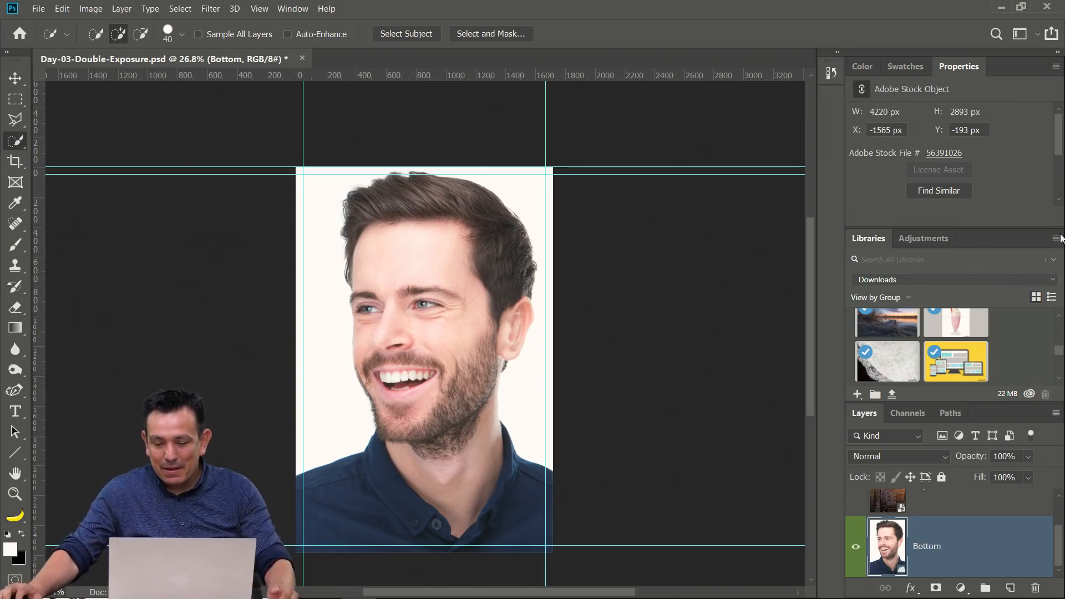
- Close the Color, Swatches and Properties panels, and enlarge the Layers panel with Adjustments shown above it
key("shift+alt+g")
left_click(934, 512)
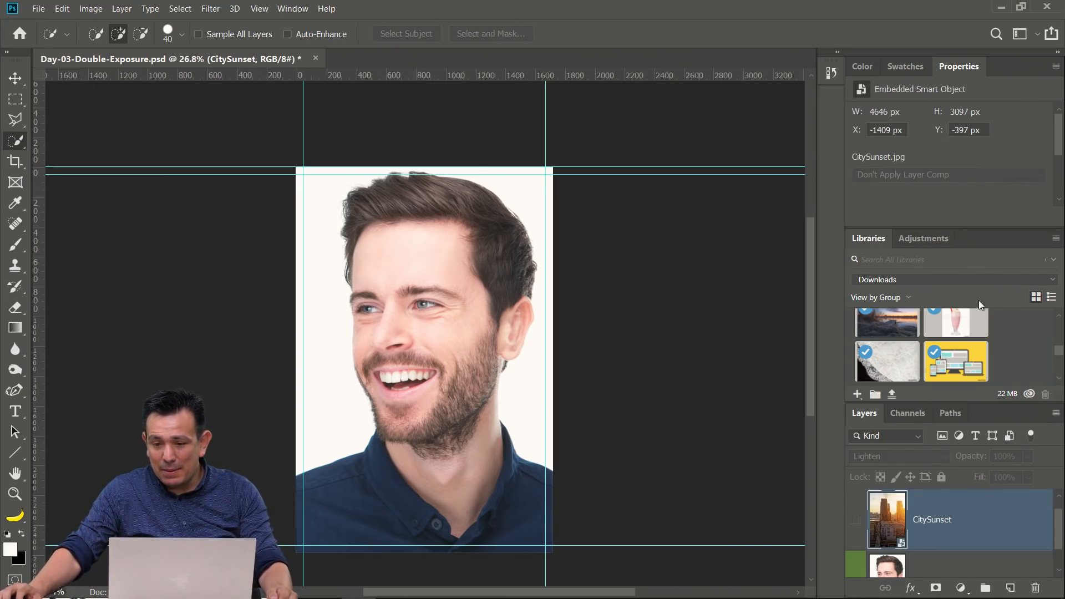
right_click(865, 70)
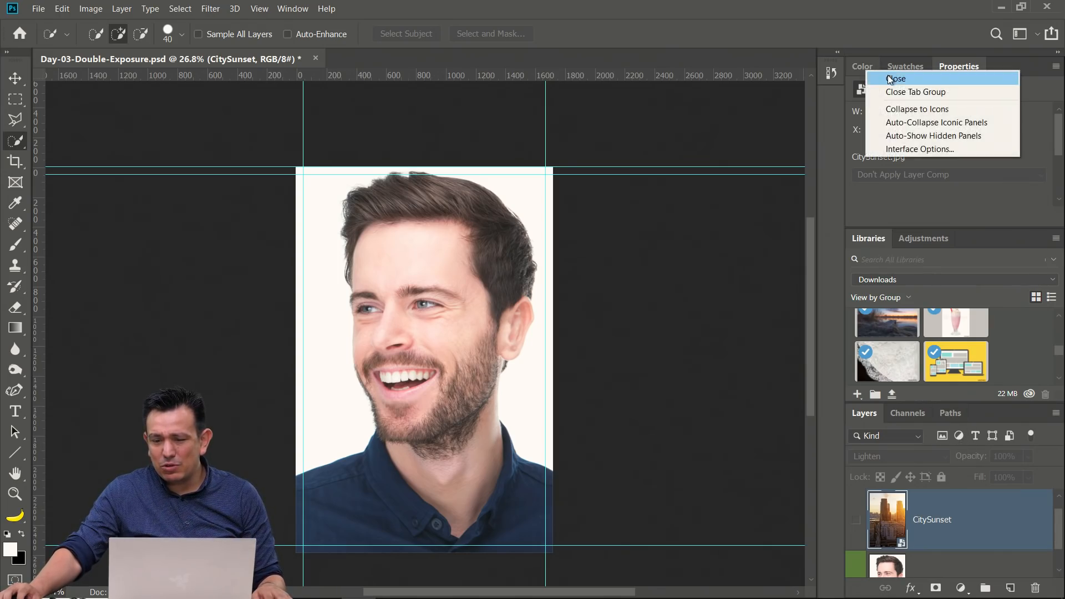
left_click(888, 75)
right_click(872, 66)
left_click(887, 75)
right_click(871, 65)
left_click(889, 74)
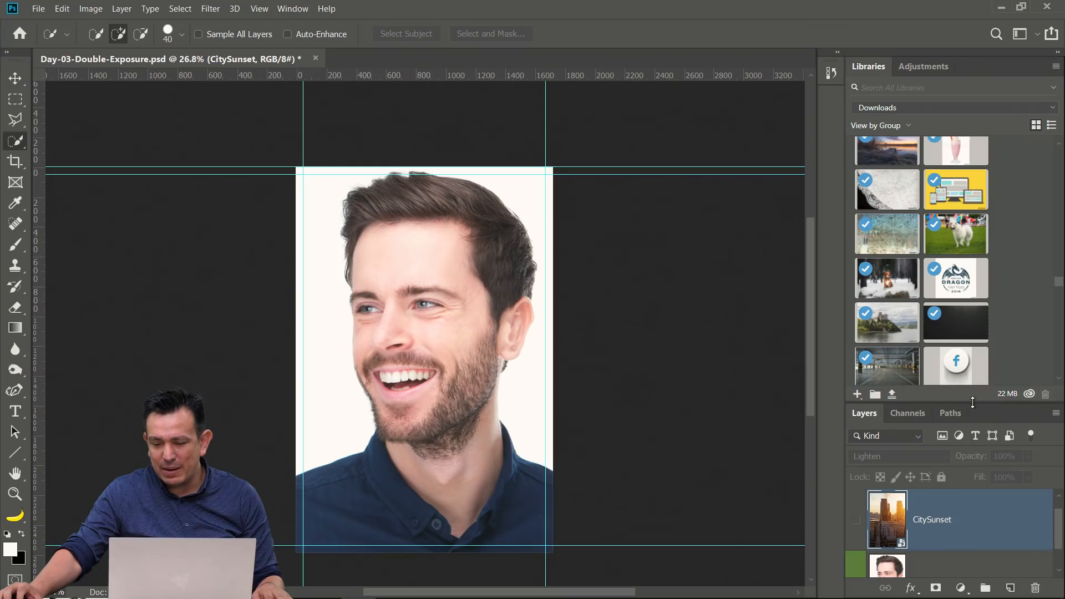
left_click_drag(973, 402, 973, 220)
left_click(924, 66)
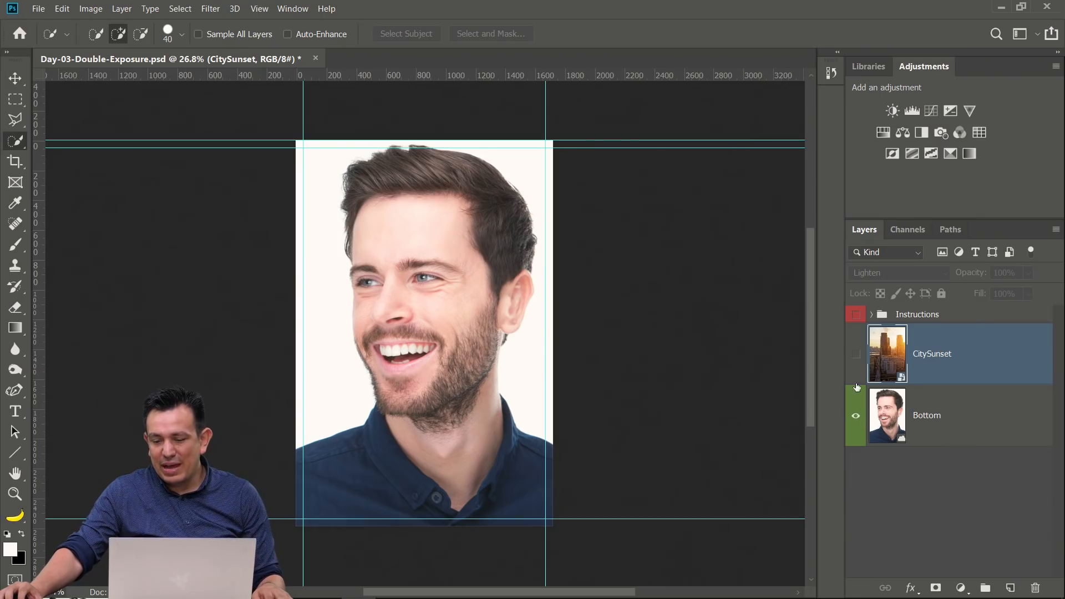
- Check the city blend over the portrait, hide the CitySunset layer again, and rename it Top
left_click(856, 354)
left_click(950, 425)
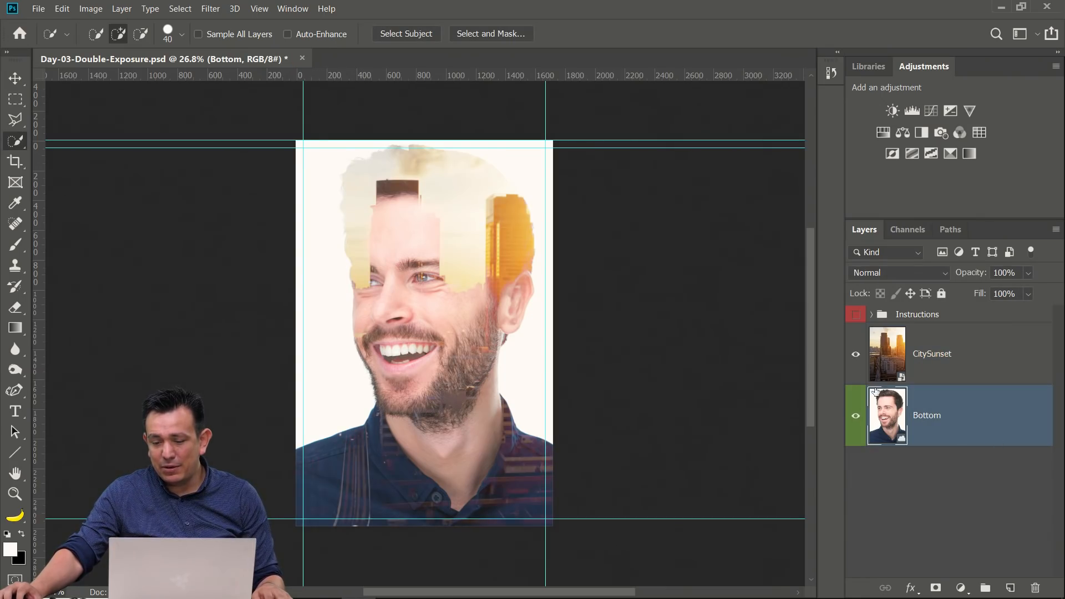
left_click(854, 358)
double_click(932, 355)
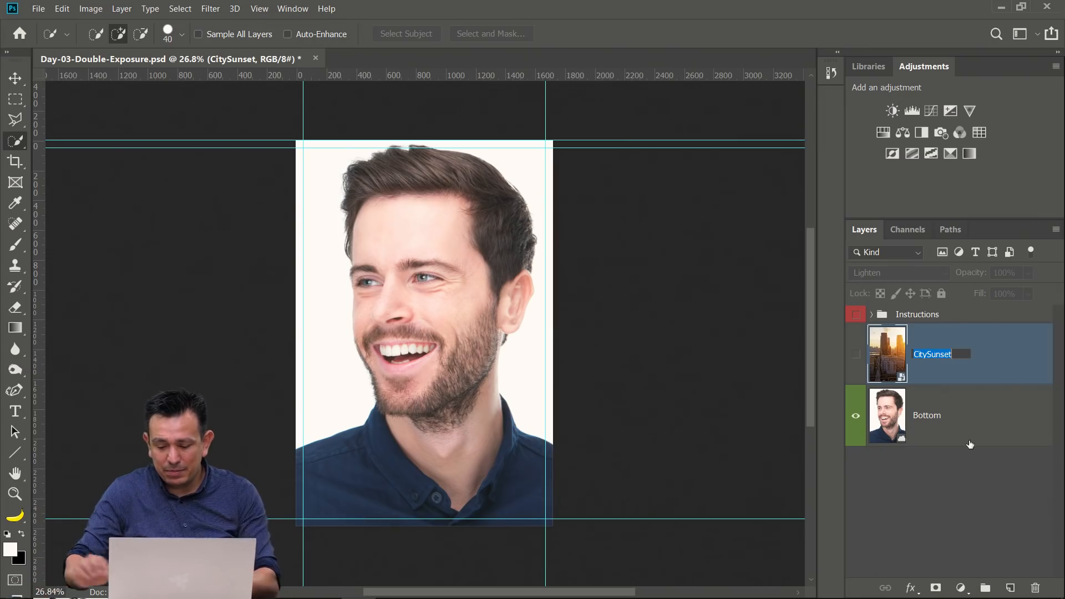
type("Top")
key("Return")
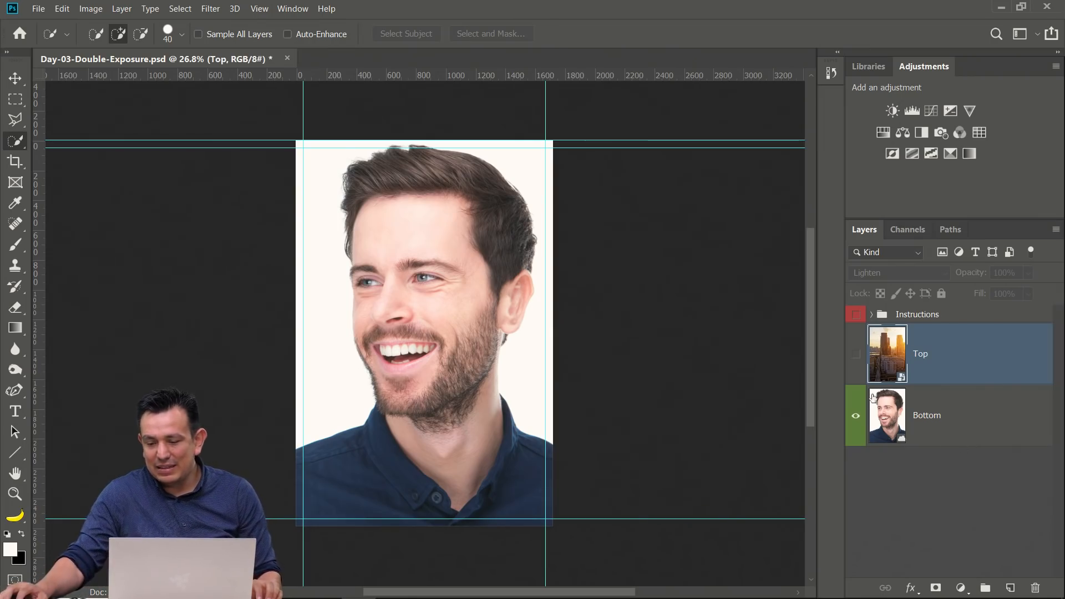
- Show the Top layer in Lighten mode and move the city image so its buildings fall over the man's forehead and ear
left_click(856, 356)
left_click(915, 272)
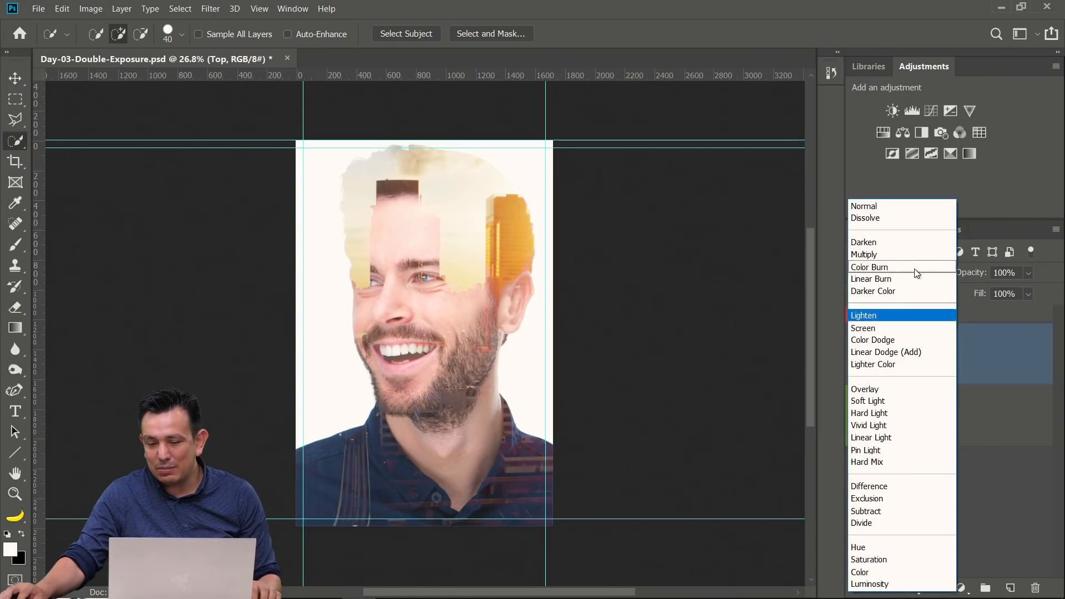
left_click(905, 321)
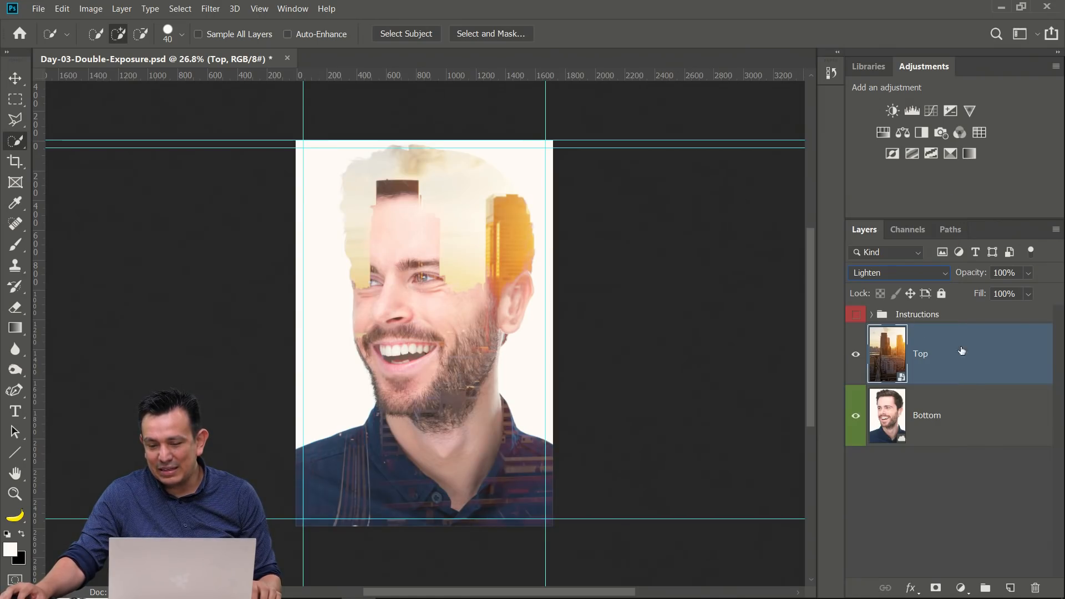
left_click(15, 80)
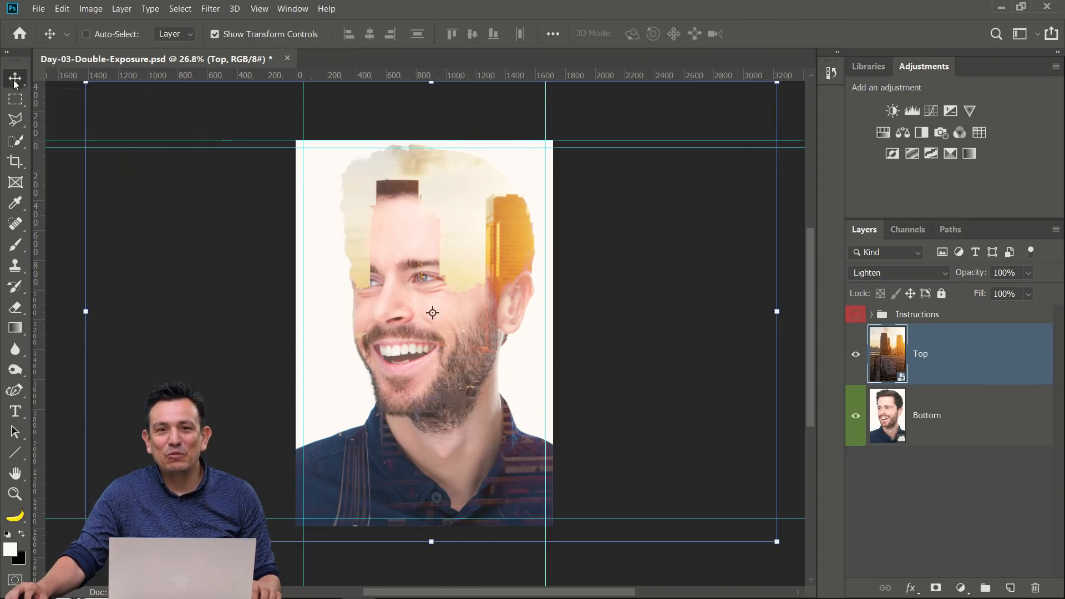
left_click_drag(448, 308, 379, 306)
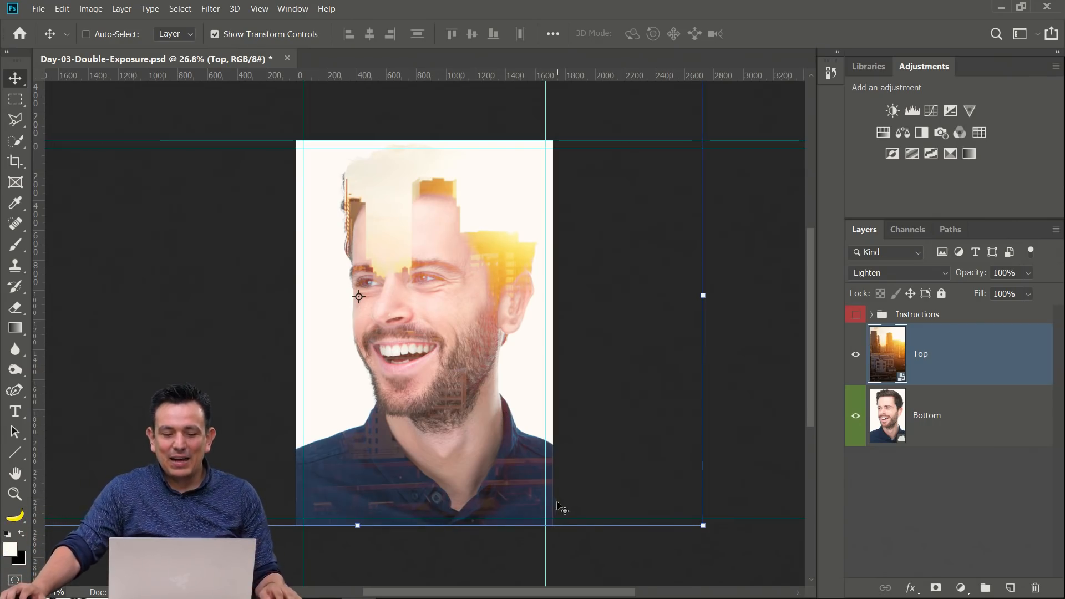
- Add a Black & White adjustment layer directly above the Bottom portrait layer
left_click(991, 439)
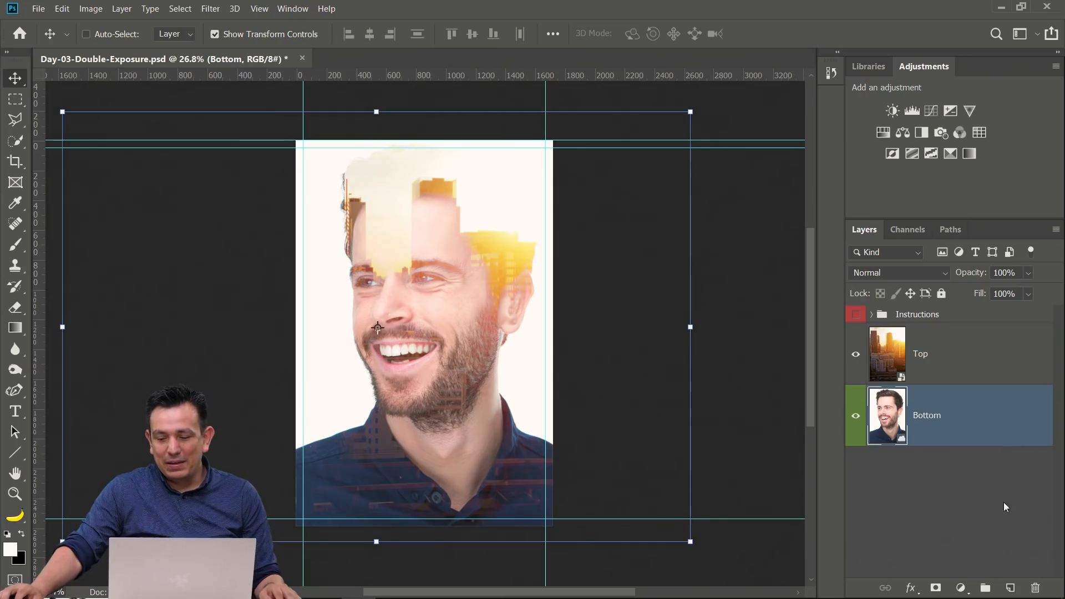
mouse_move(946, 598)
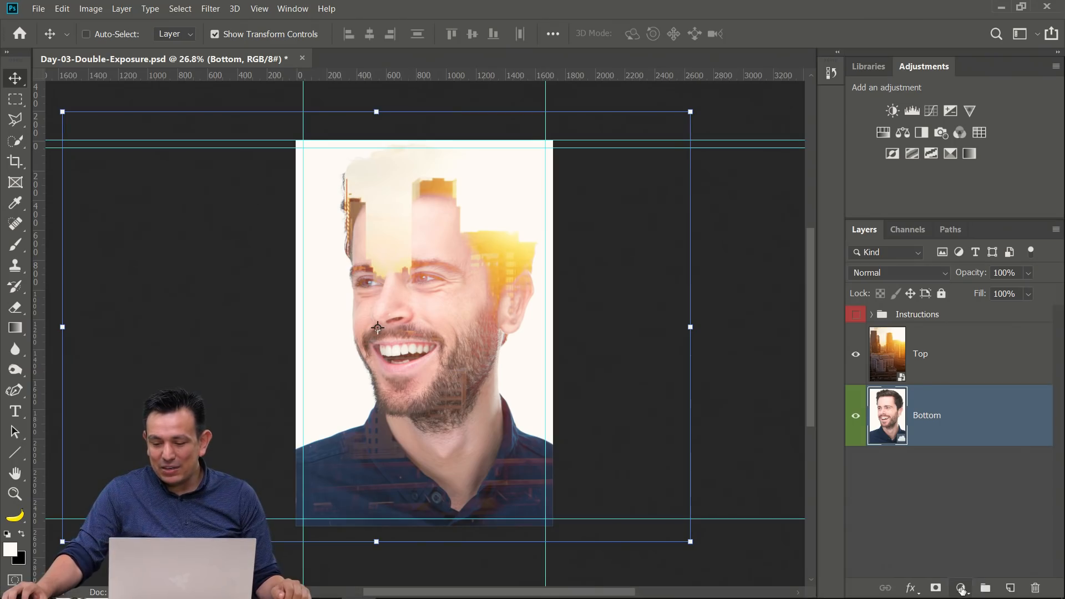
left_click(961, 589)
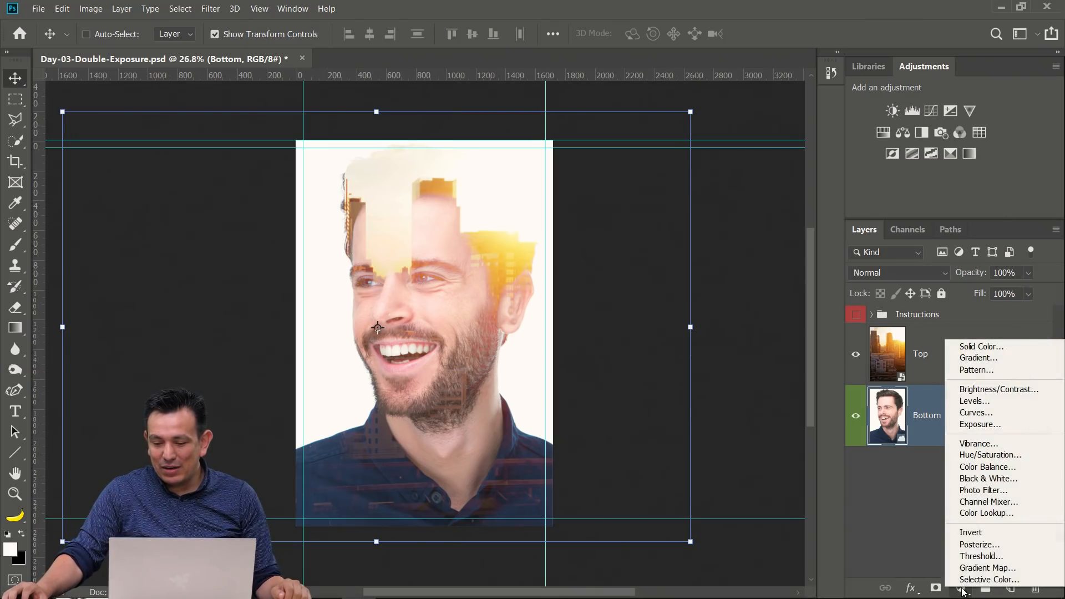
left_click(989, 480)
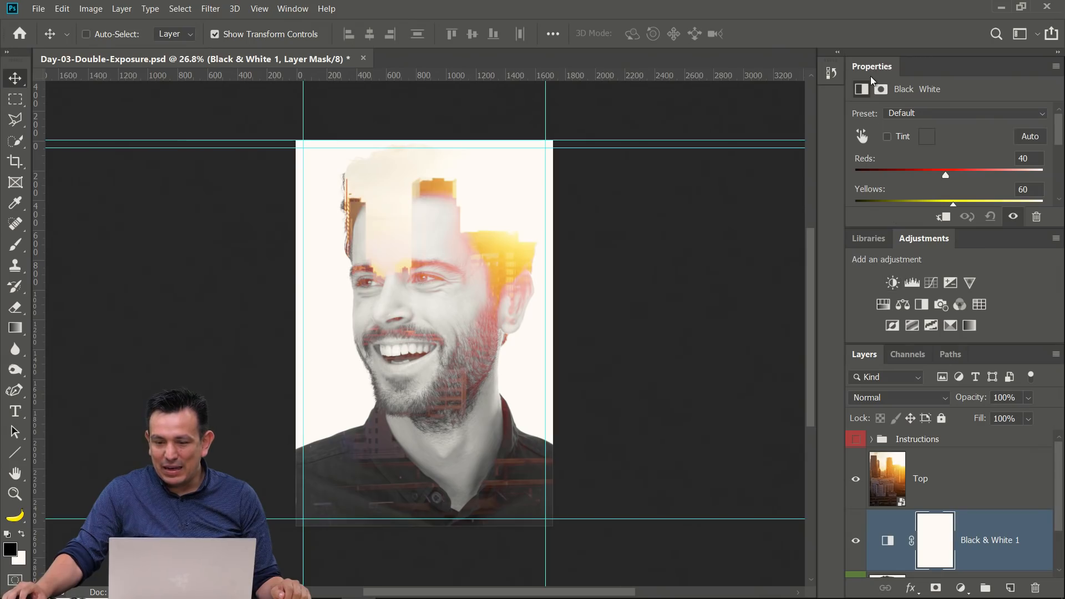
- Dock the Properties panel beside Libraries and Adjustments, and enlarge it to reveal all the Black & White sliders
left_click_drag(870, 71, 981, 242)
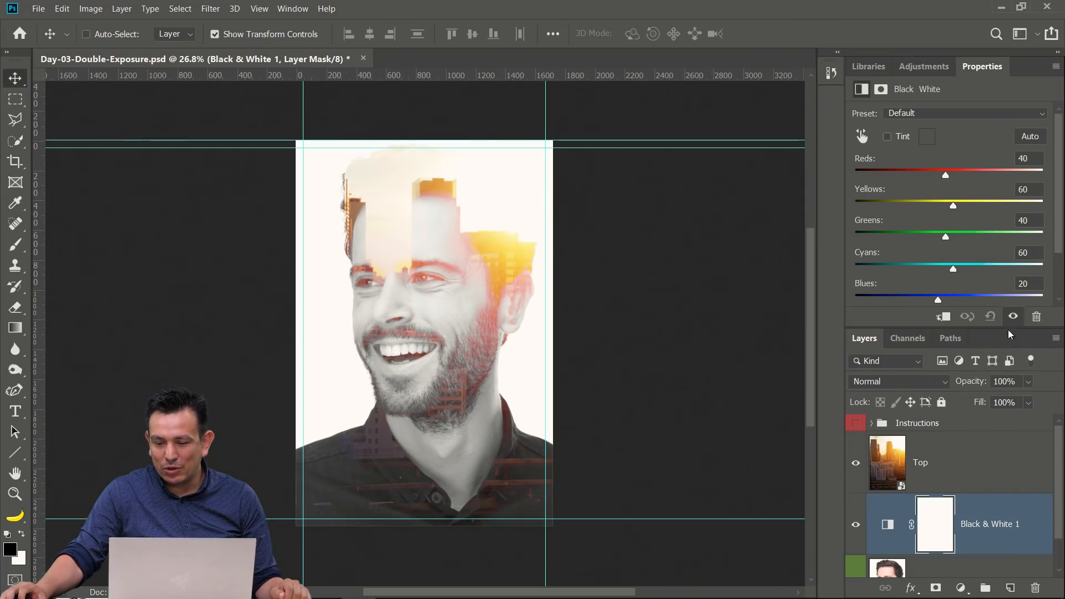
left_click_drag(1006, 332, 1006, 365)
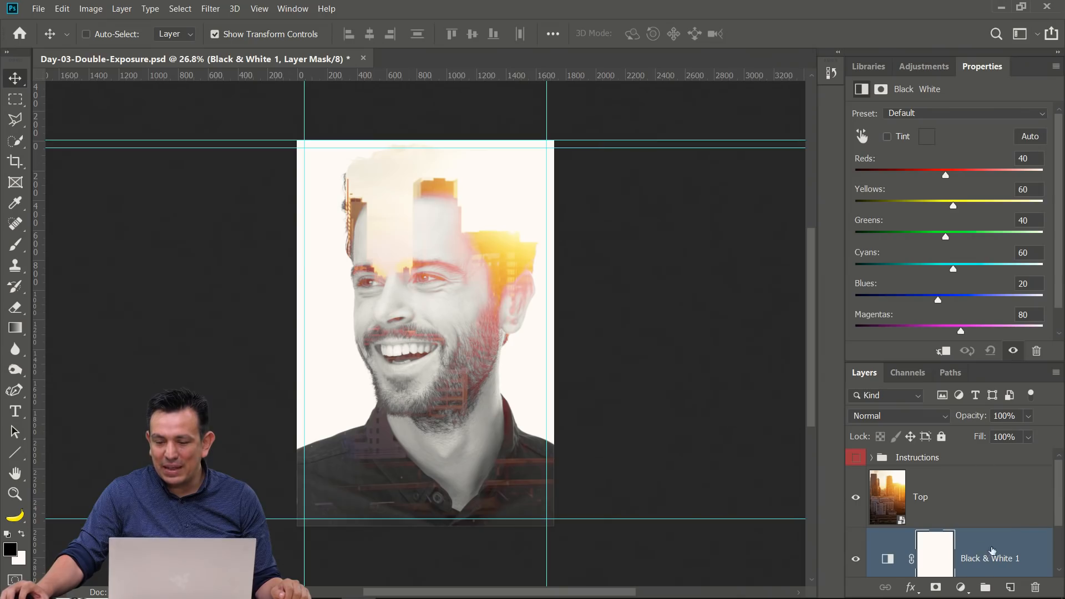
left_click_drag(1062, 268, 1063, 300)
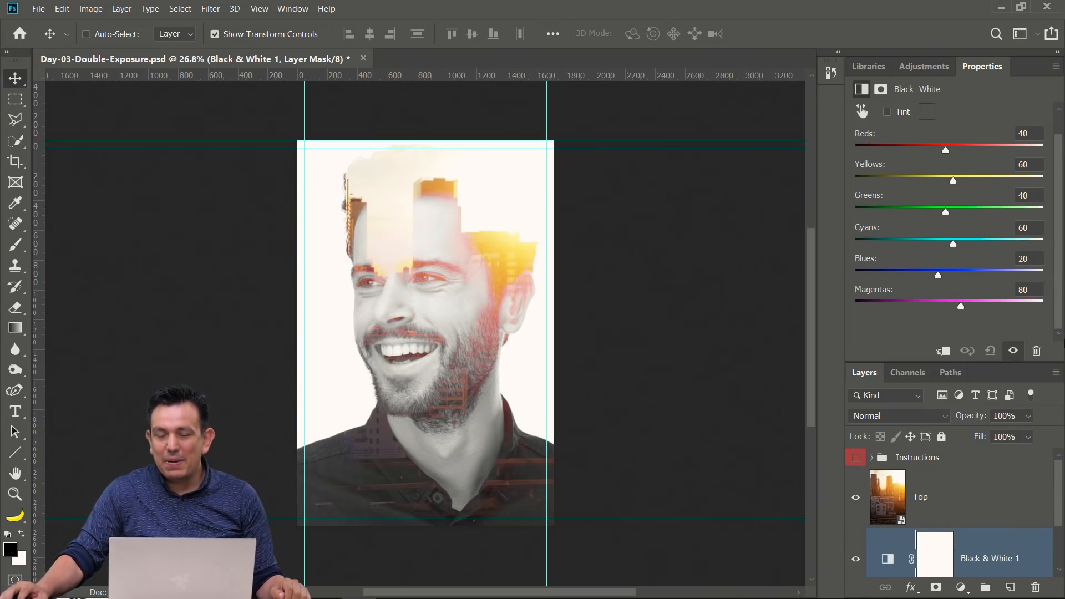
- Hide the Top layer, compare the portrait with and without the Black & White adjustment, and try its Blues at -3 and 47
left_click(858, 500)
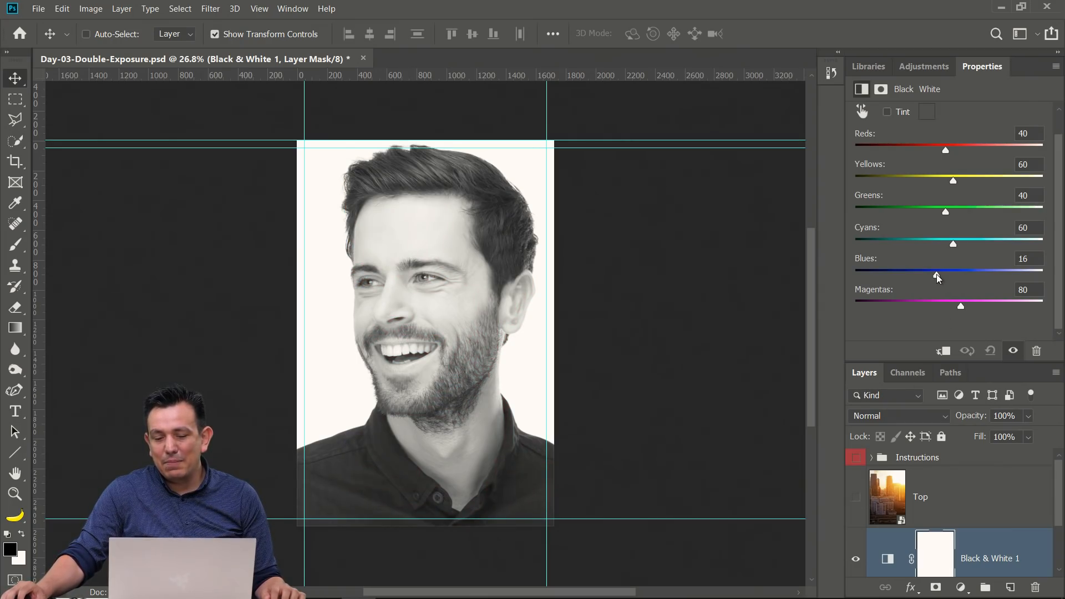
mouse_move(937, 278)
left_mouse_down()
mouse_move(852, 276)
mouse_move(1041, 276)
mouse_move(875, 275)
mouse_move(987, 275)
mouse_move(879, 266)
mouse_move(977, 275)
mouse_move(899, 276)
mouse_move(1035, 267)
mouse_move(890, 274)
mouse_move(977, 272)
mouse_move(992, 260)
mouse_move(930, 275)
left_mouse_up()
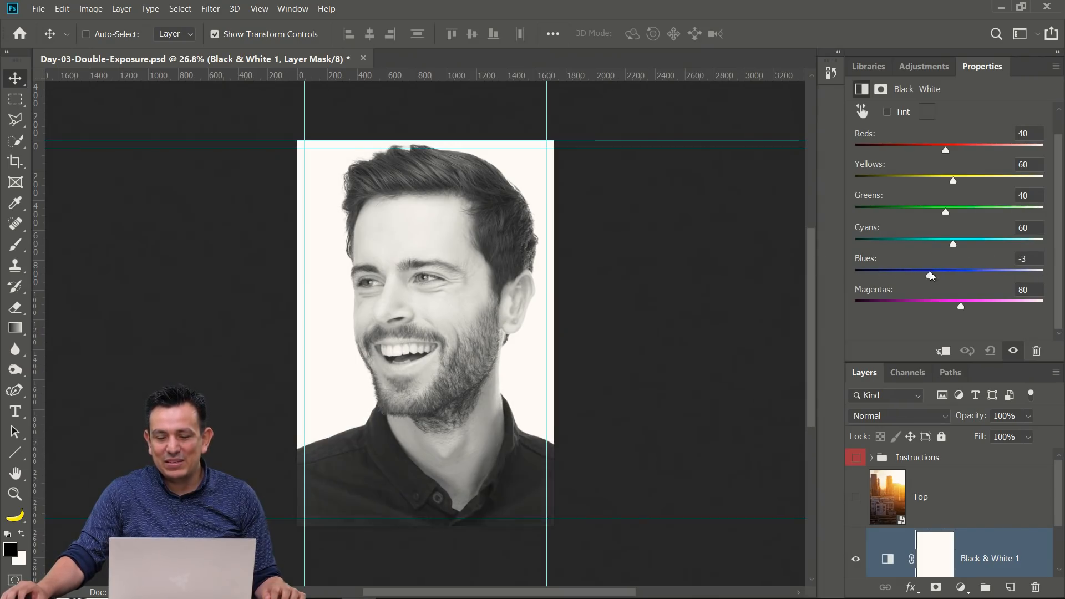
left_click(856, 562)
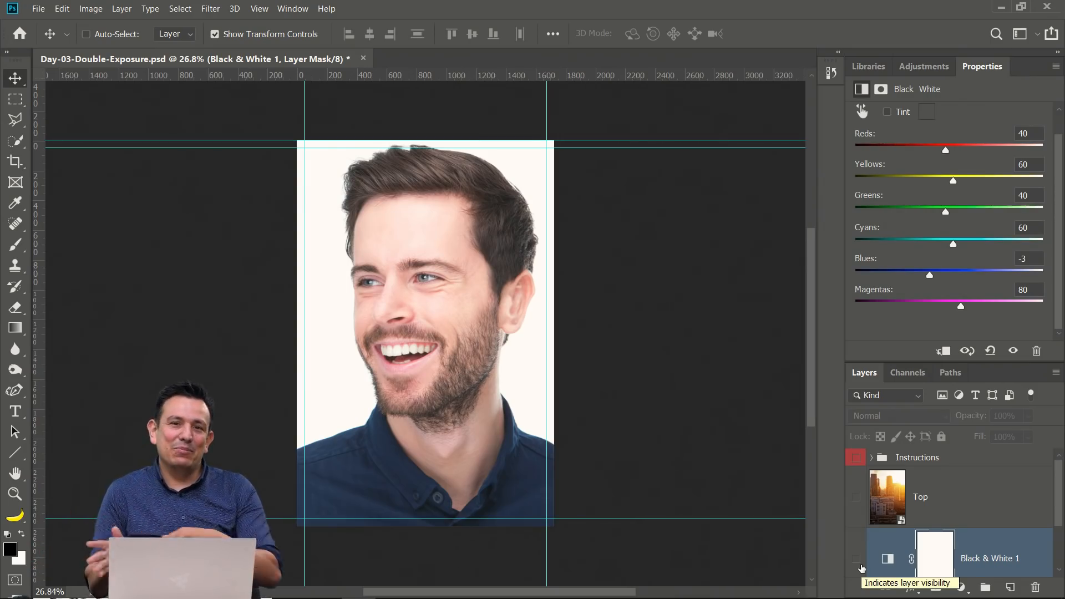
left_click(857, 560)
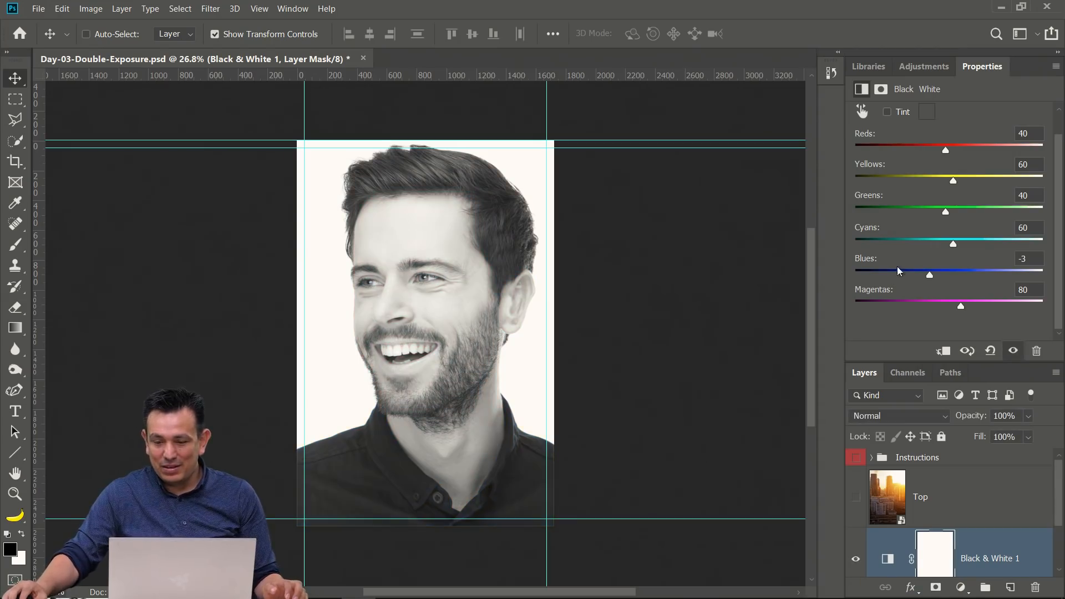
mouse_move(930, 273)
left_mouse_down()
mouse_move(870, 276)
mouse_move(988, 275)
mouse_move(947, 276)
left_mouse_up()
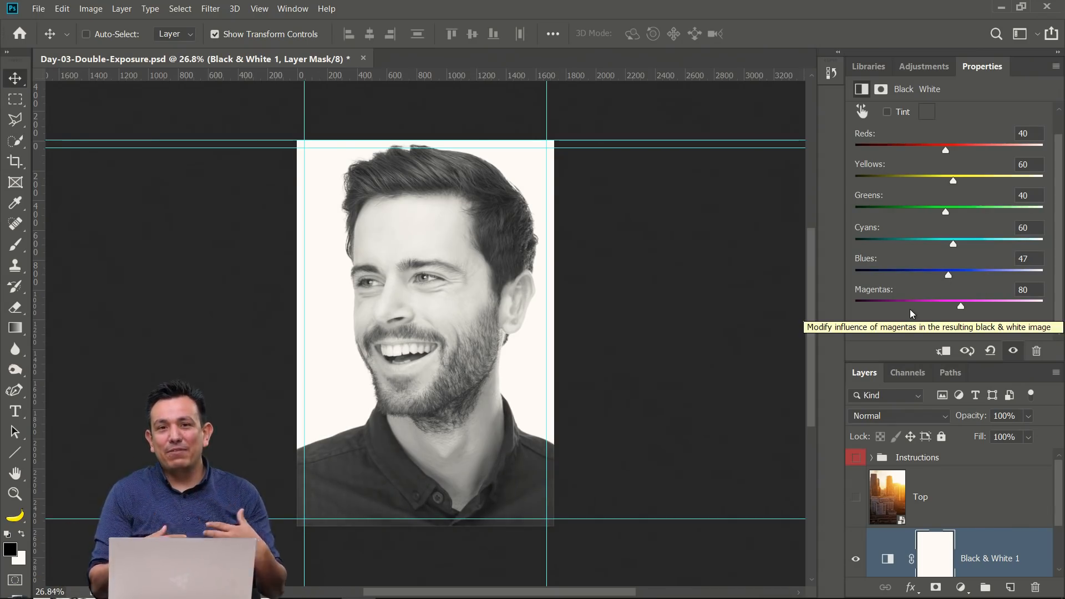
- Set the Black & White adjustment to Luminosity blending with Blues at 62, and show the Top layer again
left_click(899, 416)
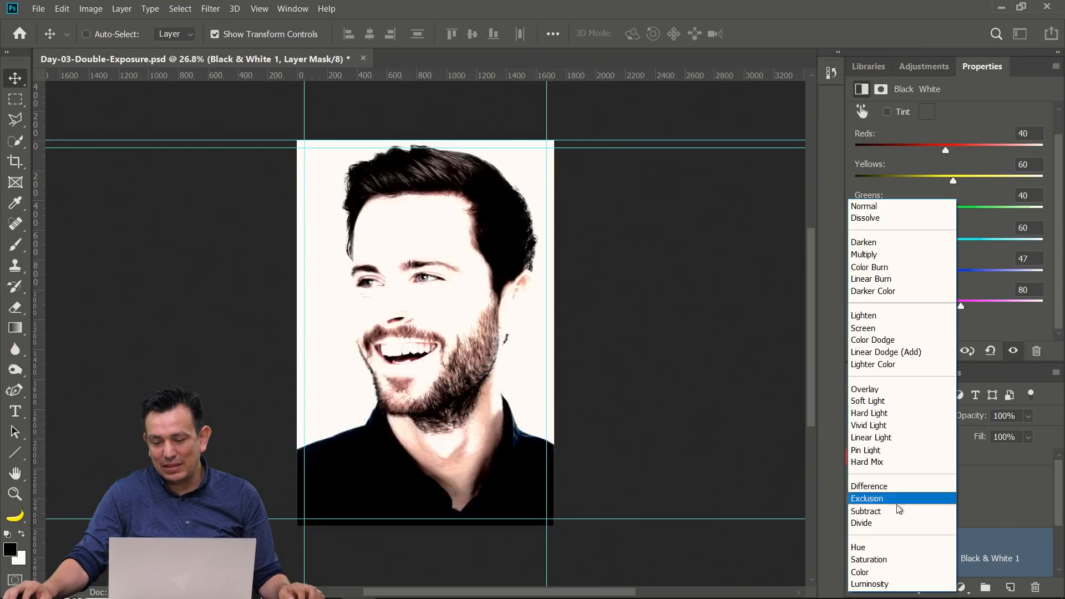
left_click(888, 584)
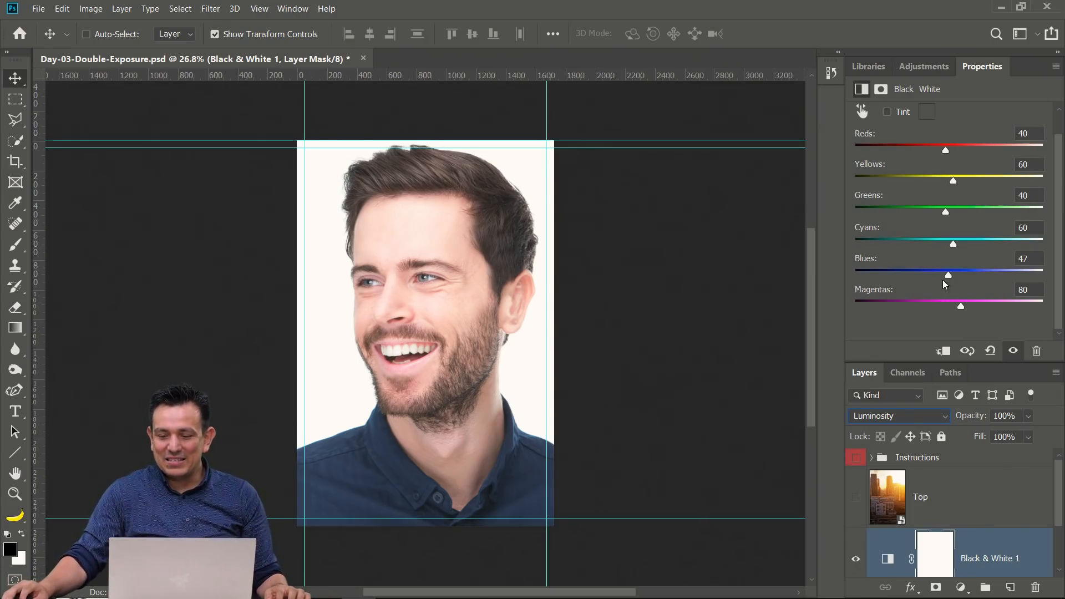
mouse_move(948, 274)
left_mouse_down()
mouse_move(906, 277)
mouse_move(1035, 275)
mouse_move(910, 262)
mouse_move(882, 272)
mouse_move(1032, 271)
mouse_move(955, 275)
left_mouse_up()
left_click(963, 500)
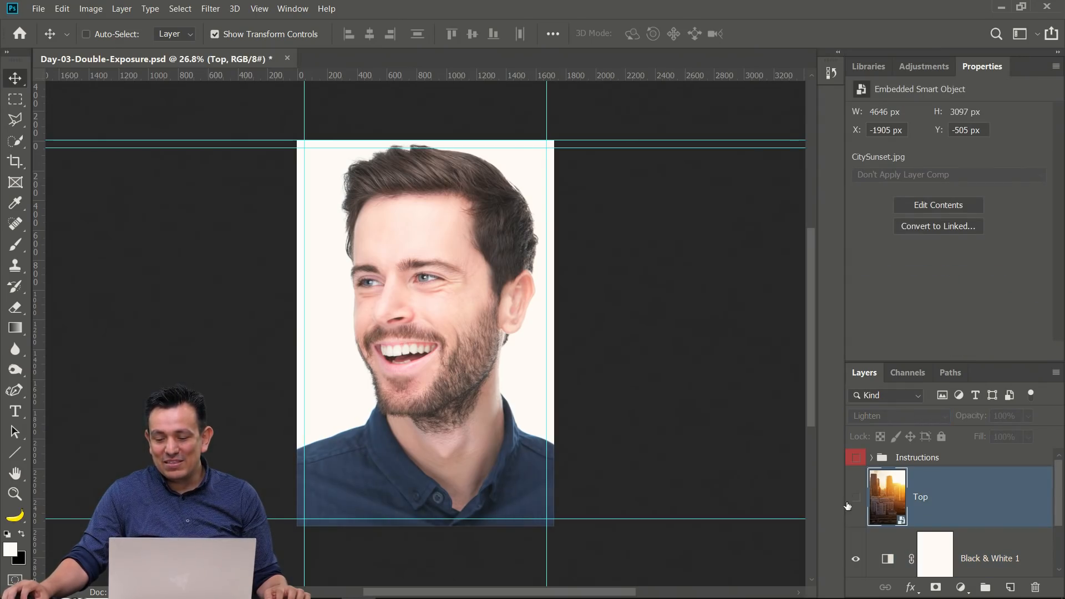
left_click(855, 499)
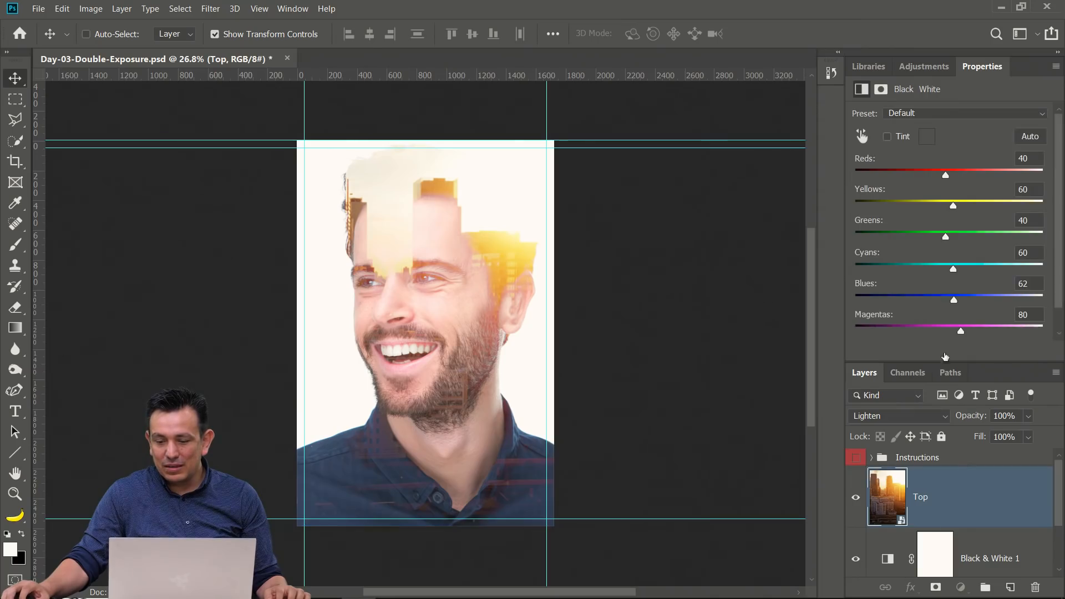
- Adjust the portrait's Black & White layer to Reds -14, Yellows 121, Greens 75, Cyans 10 and Blues 31
key("alt+bracketleft")
mouse_move(953, 300)
left_mouse_down()
mouse_move(856, 305)
mouse_move(1047, 318)
mouse_move(880, 304)
mouse_move(975, 303)
mouse_move(945, 307)
left_mouse_up()
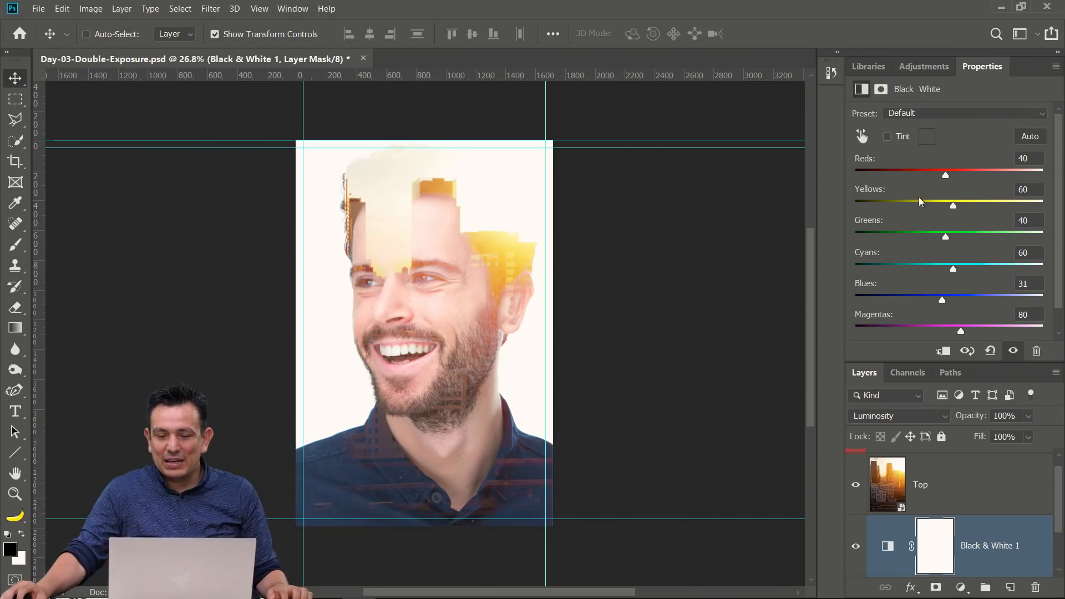
left_click_drag(946, 175, 936, 261)
left_click(977, 205)
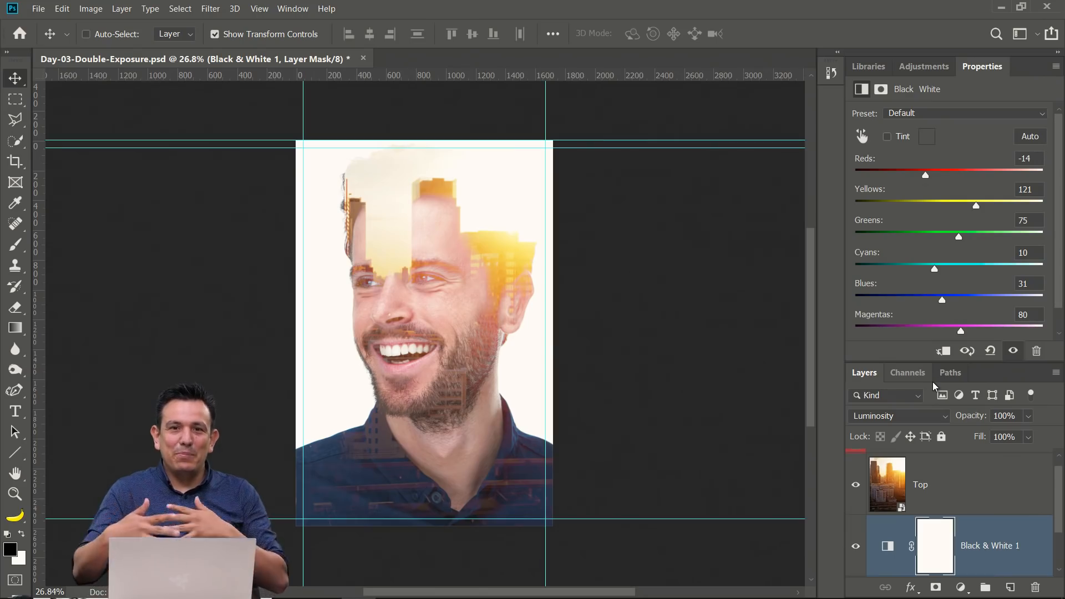
- Add a second Black & White adjustment above the Top layer and clip it to that layer
left_click(987, 497)
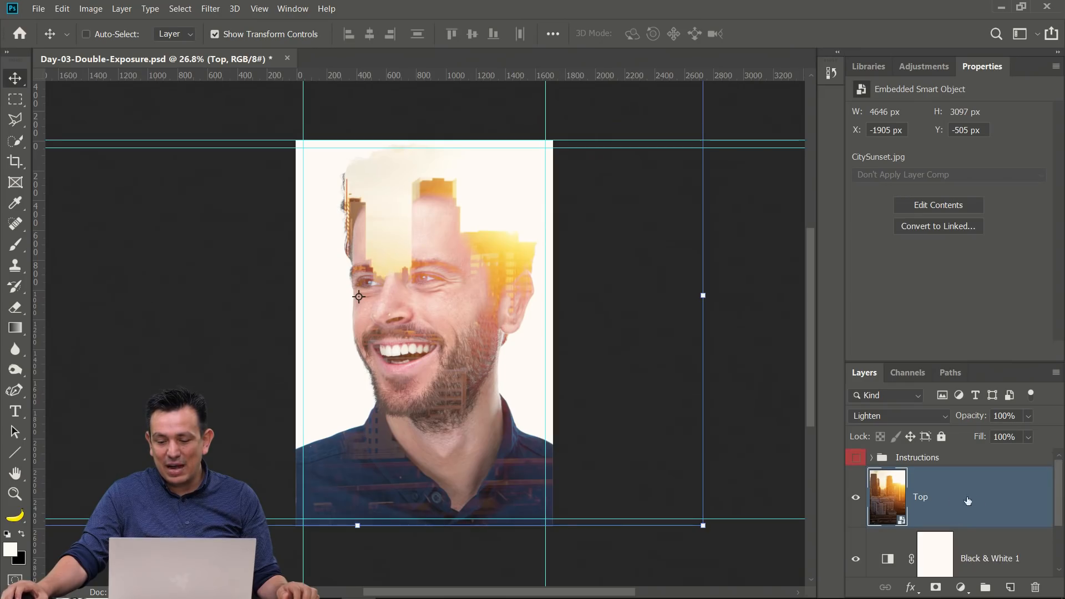
left_click(961, 587)
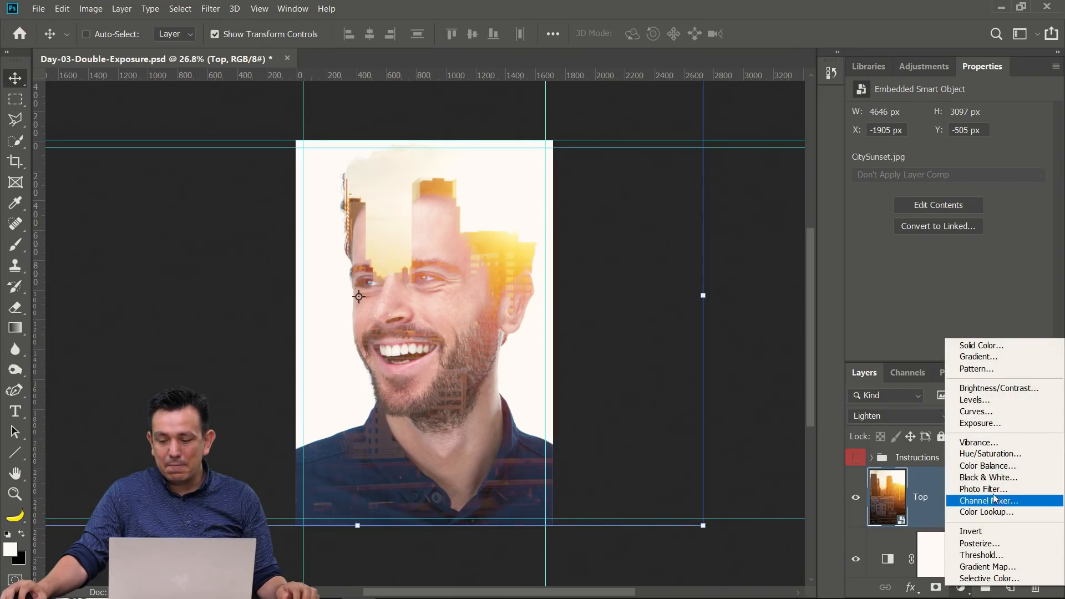
left_click(994, 477)
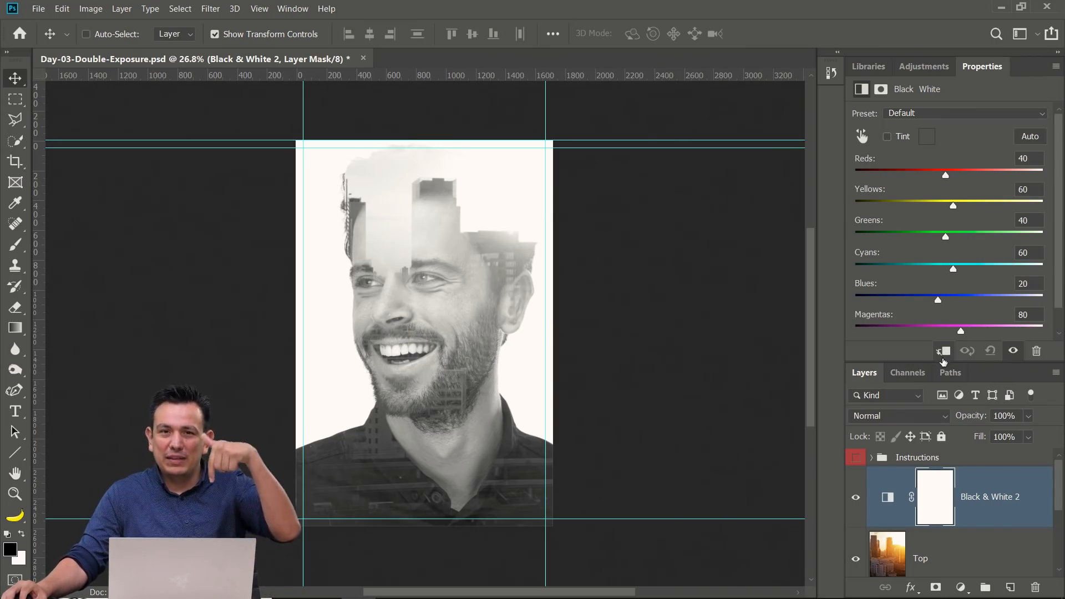
left_click(944, 354)
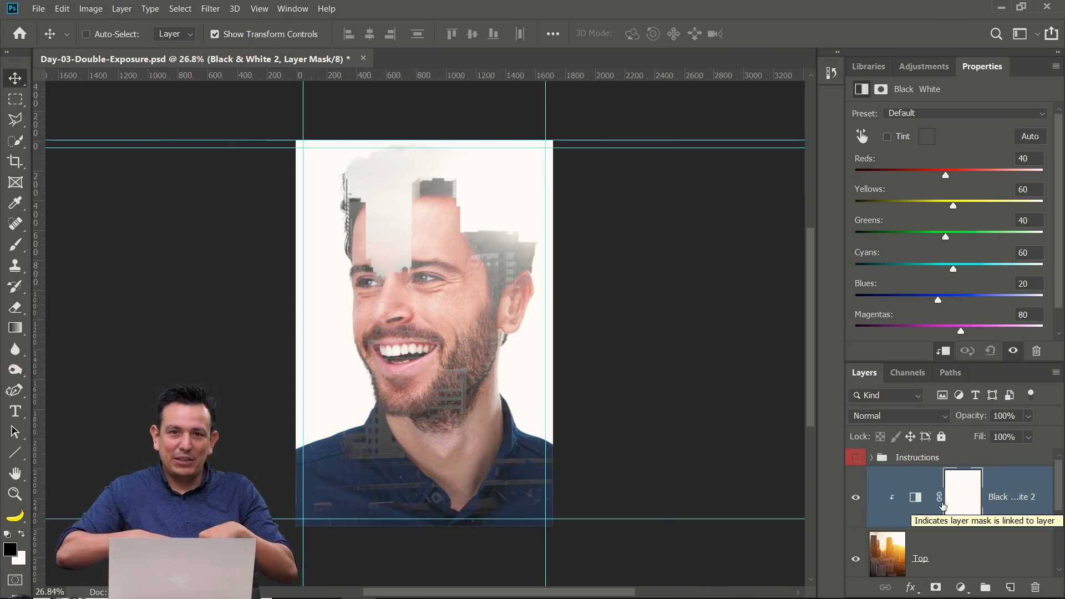
- Set the clipped Black & White adjustment to Luminosity blending, with Reds at 93 and Yellows at 84
left_click(899, 416)
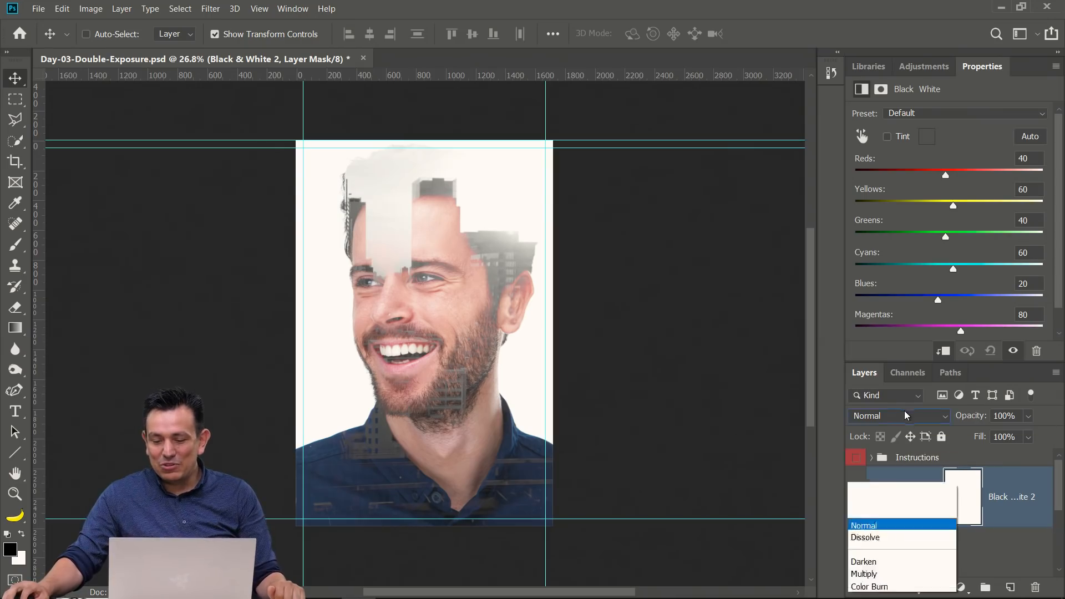
left_click(888, 584)
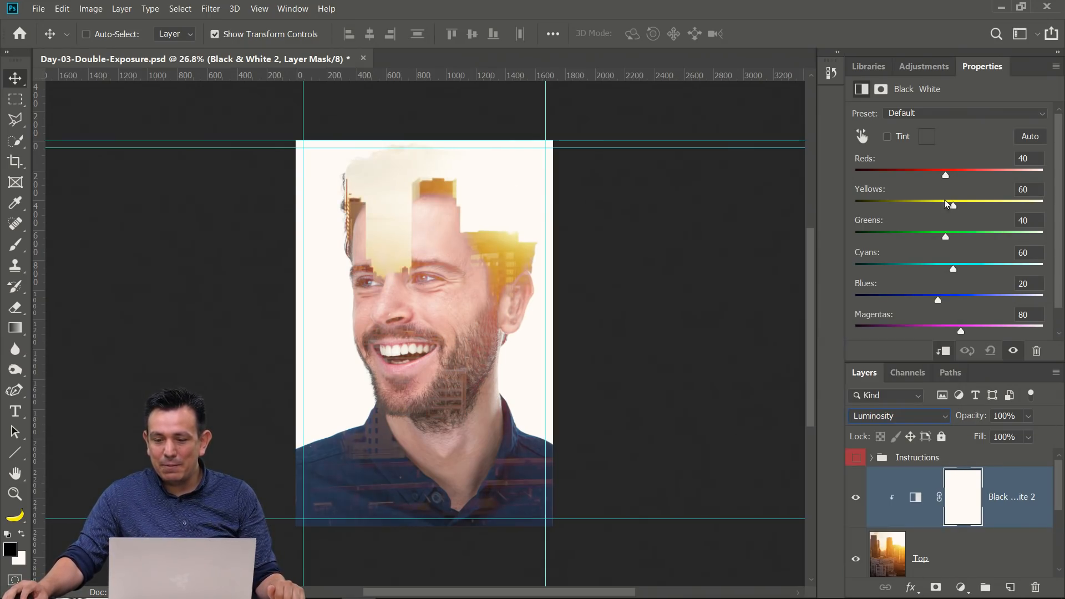
left_click_drag(947, 176, 963, 207)
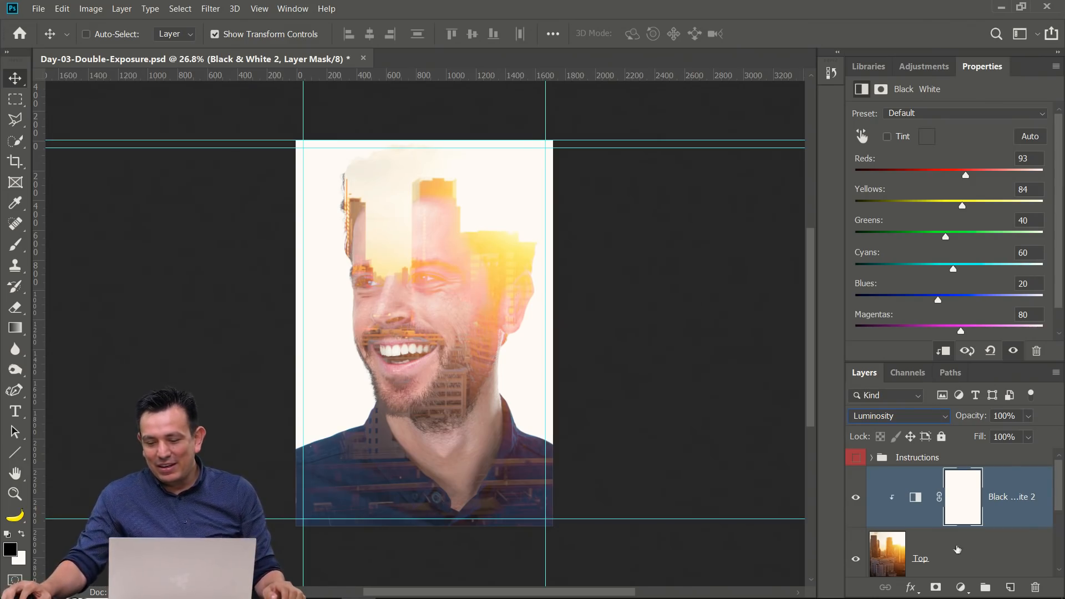
- Add a Gradient Map adjustment above the image layers, replacing its presets with the default gradients and applying the violet-to-orange one
left_click(961, 589)
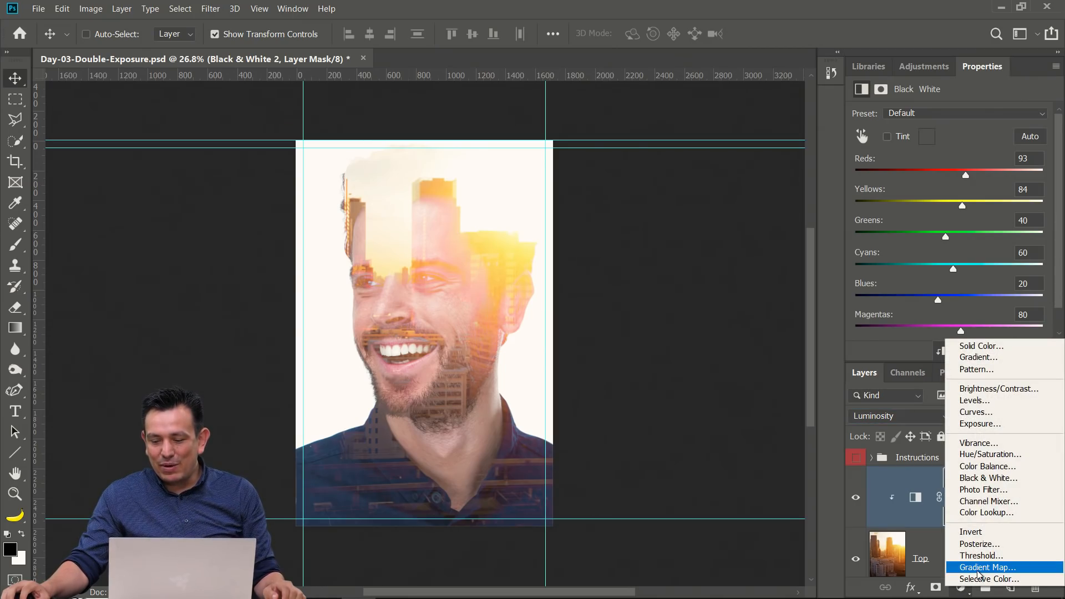
left_click(980, 568)
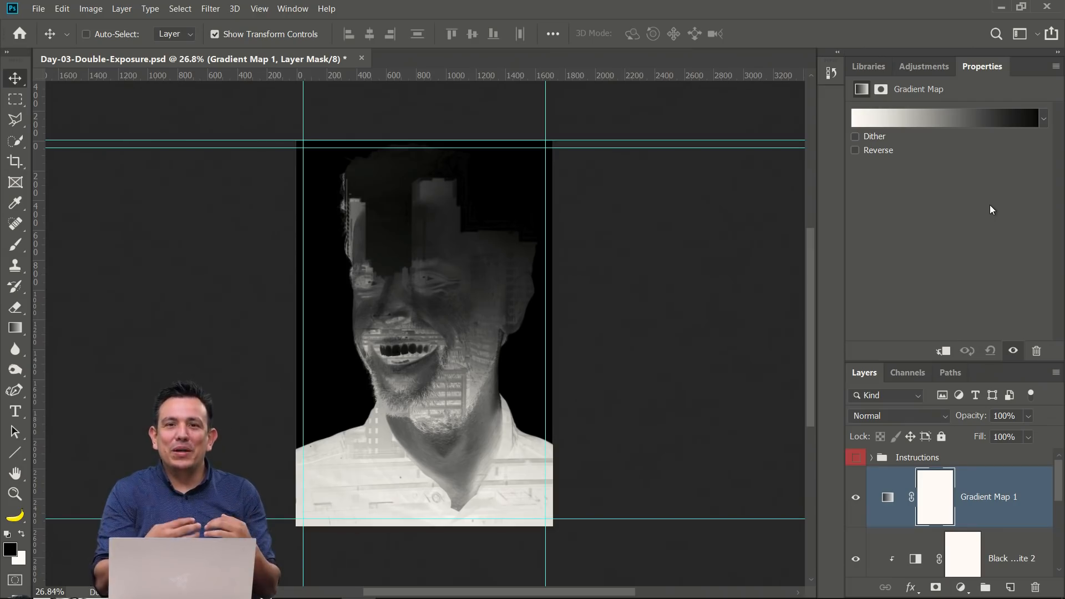
left_click(1043, 119)
left_click(1024, 146)
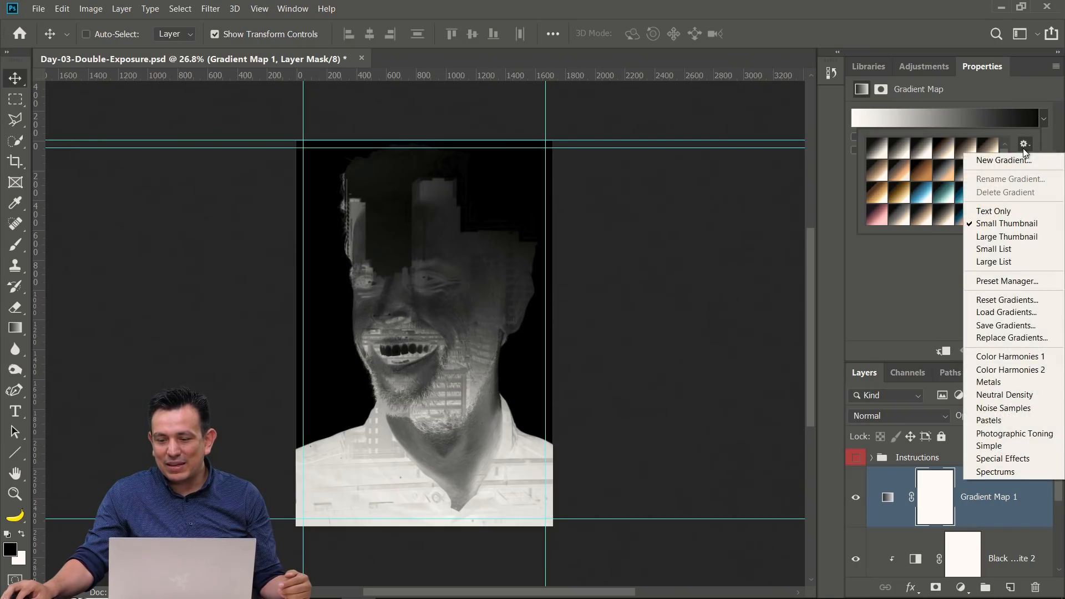
left_click(1007, 300)
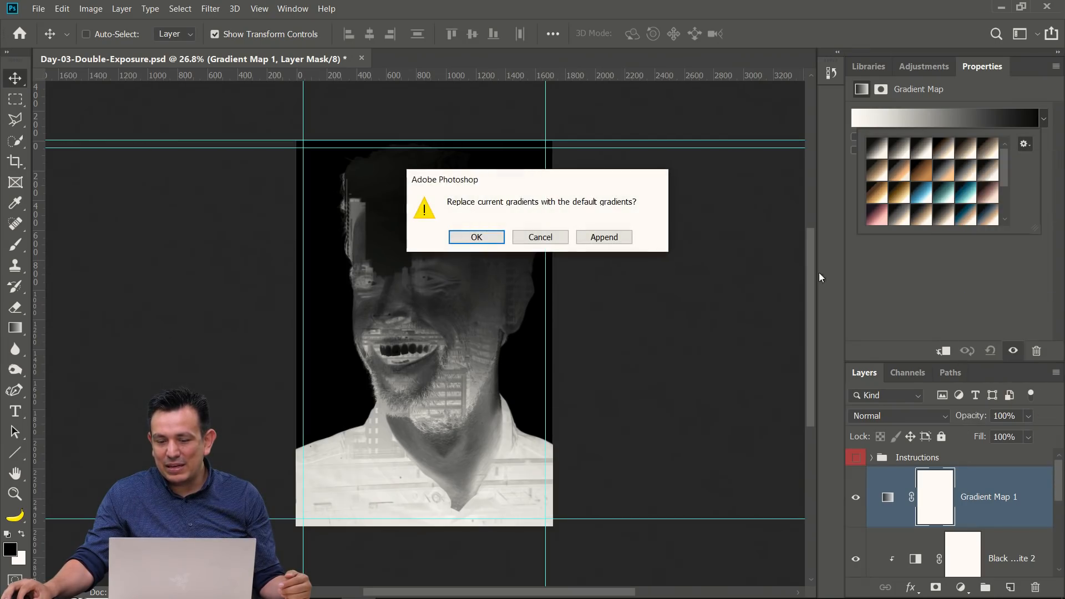
left_click(490, 238)
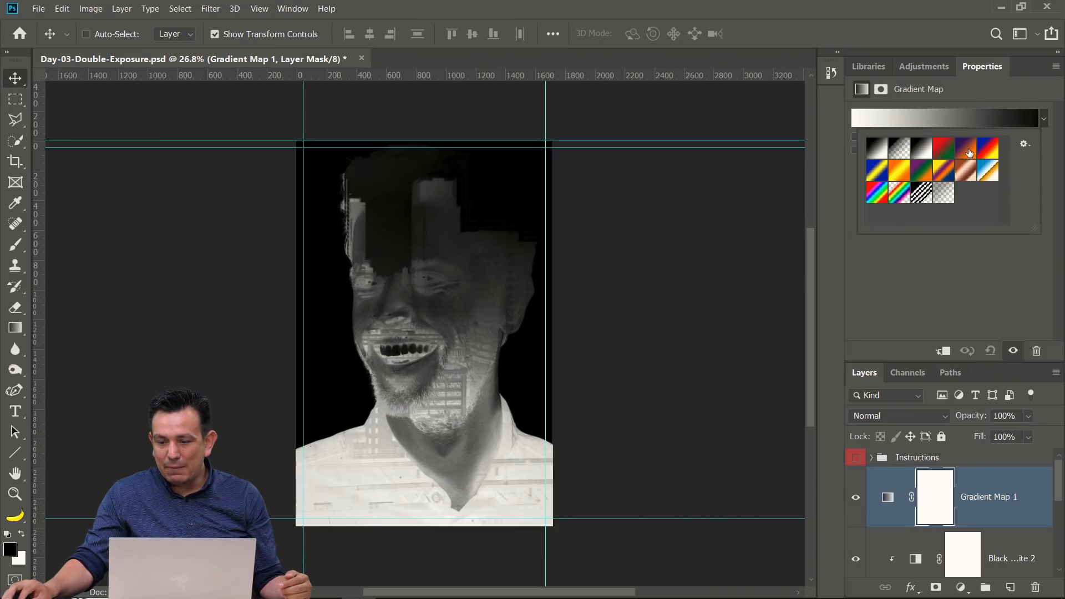
left_click(969, 152)
left_click(957, 289)
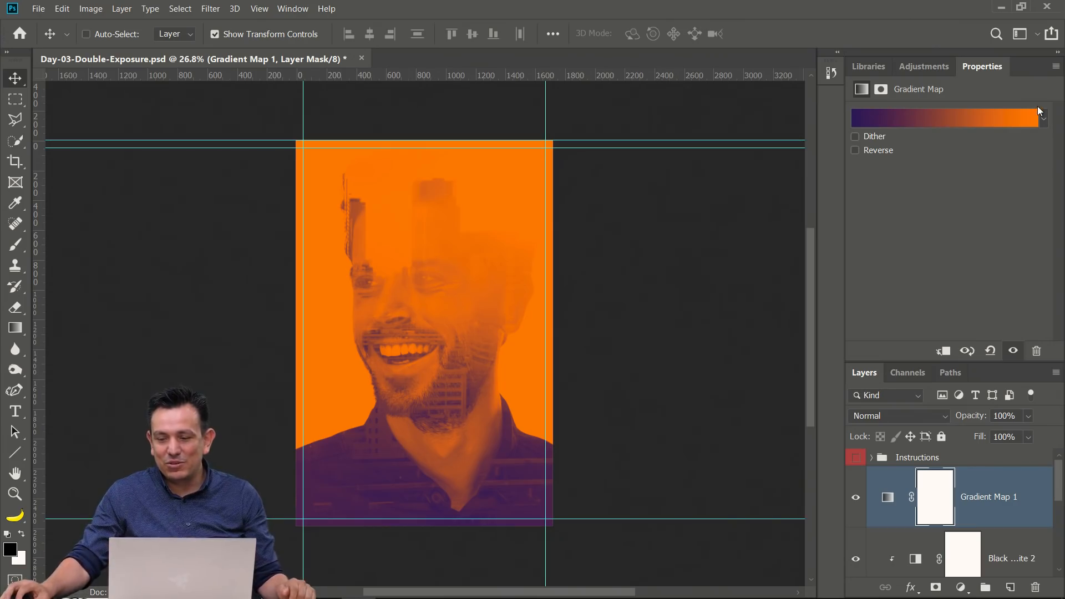
- Replace the Gradient Map's current presets with the Photographic Toning gradient set
left_click(1044, 123)
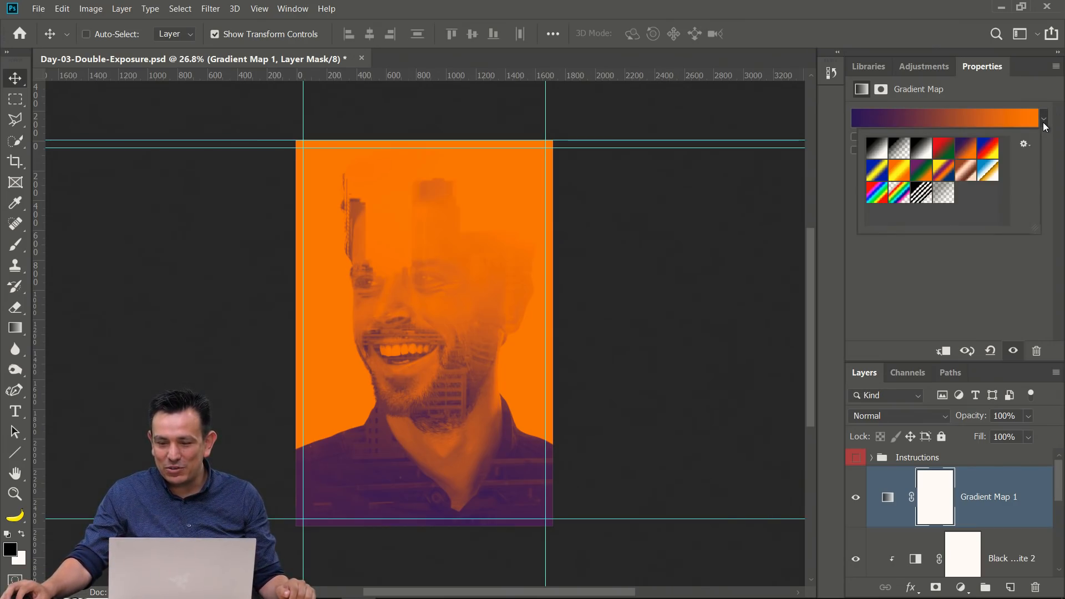
left_click(1025, 145)
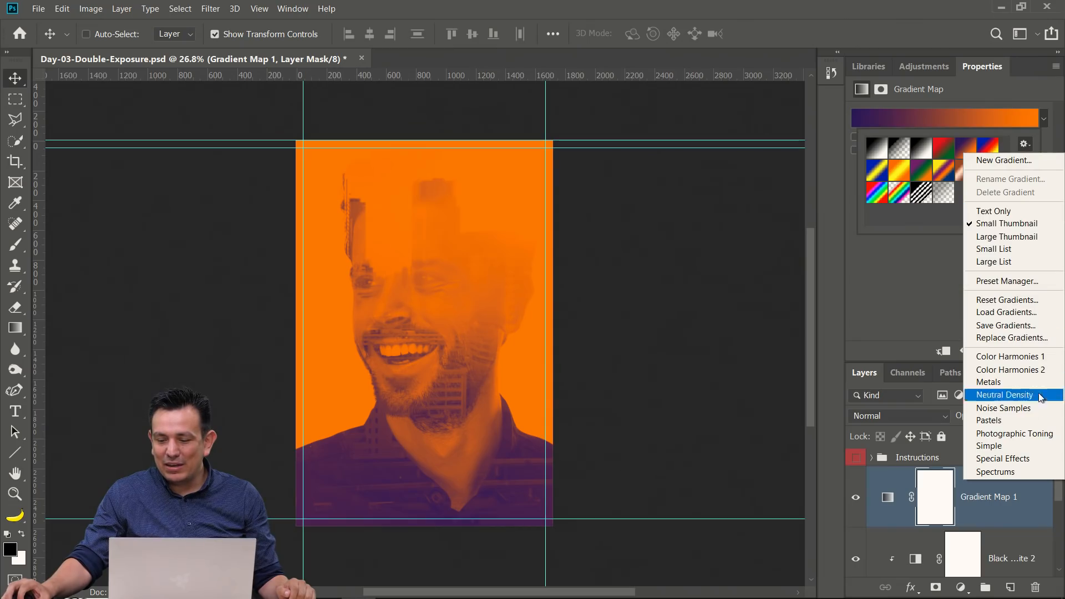
left_click(1036, 434)
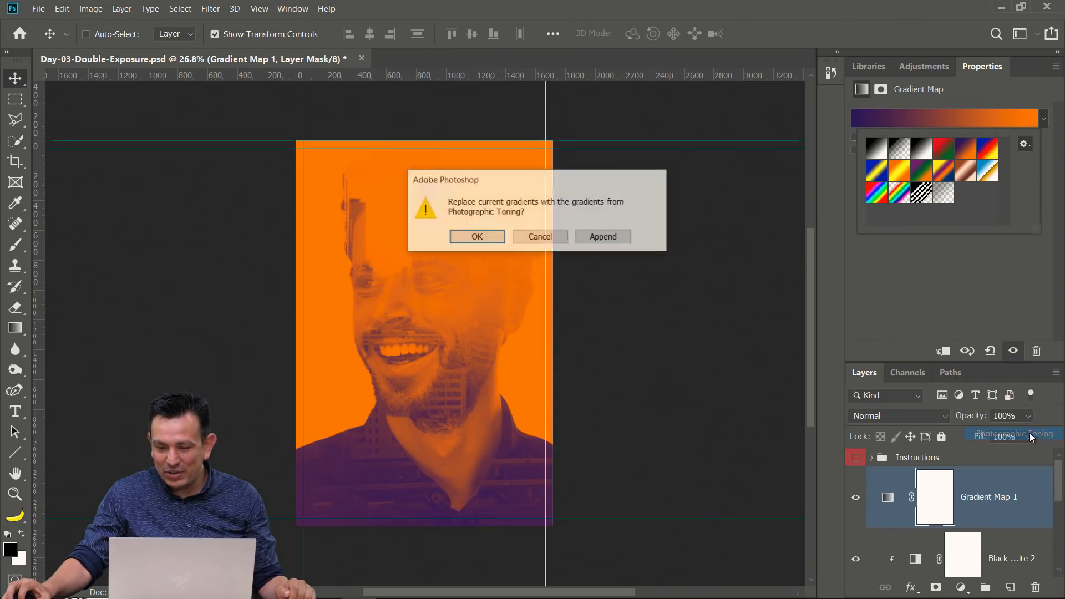
left_click(480, 241)
- Try several Photographic Toning gradients on the Gradient Map, including sepia, teal and a grey-to-cream one
left_click(882, 157)
left_click(878, 170)
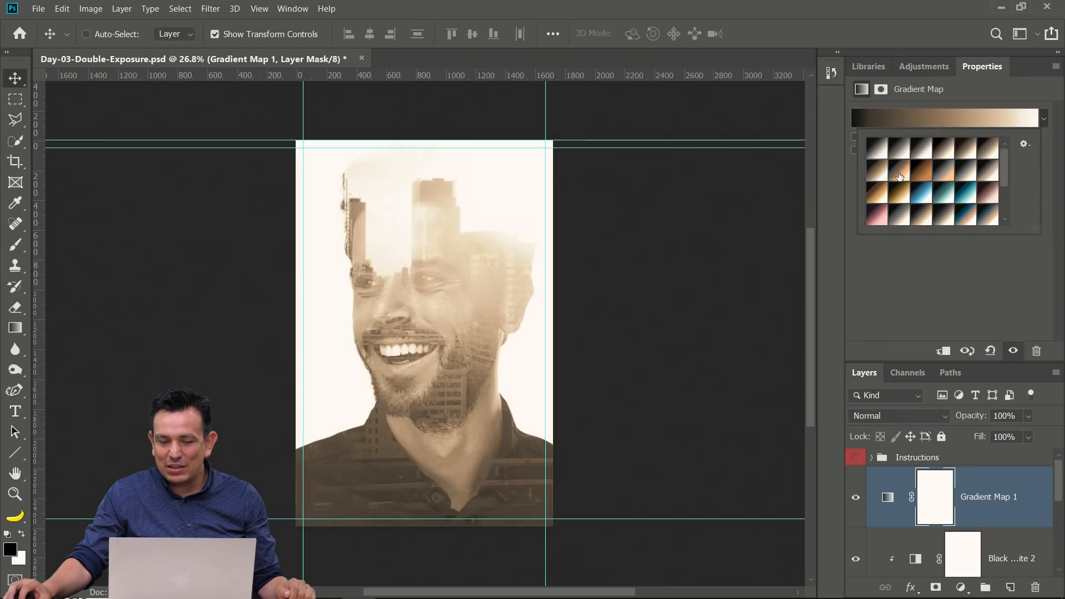
left_click(899, 173)
left_click(895, 204)
left_click(878, 171)
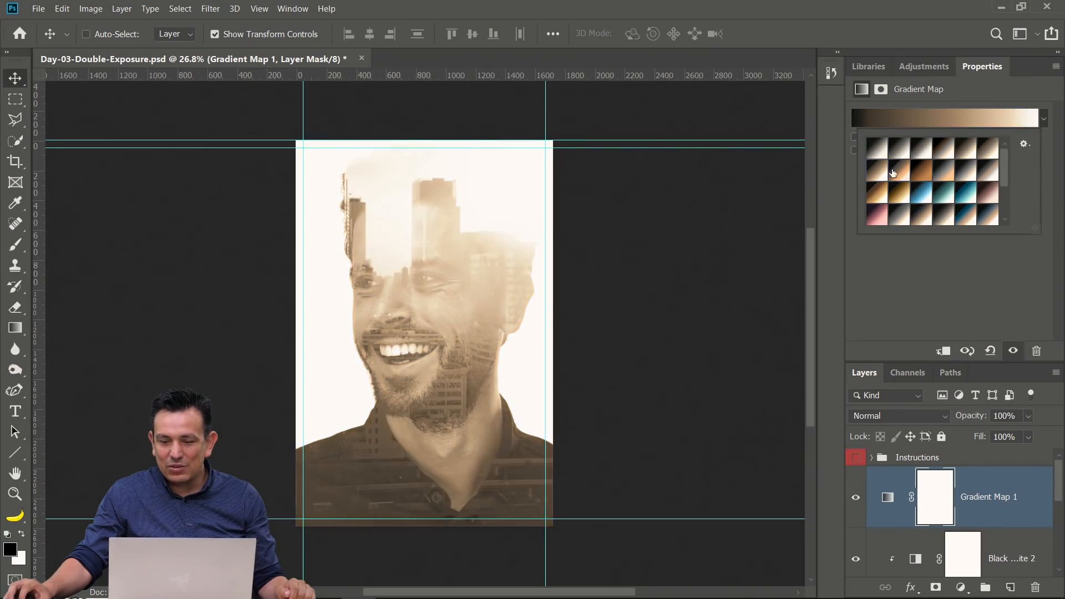
left_click(899, 172)
left_click(943, 183)
left_click(972, 203)
left_click(970, 200)
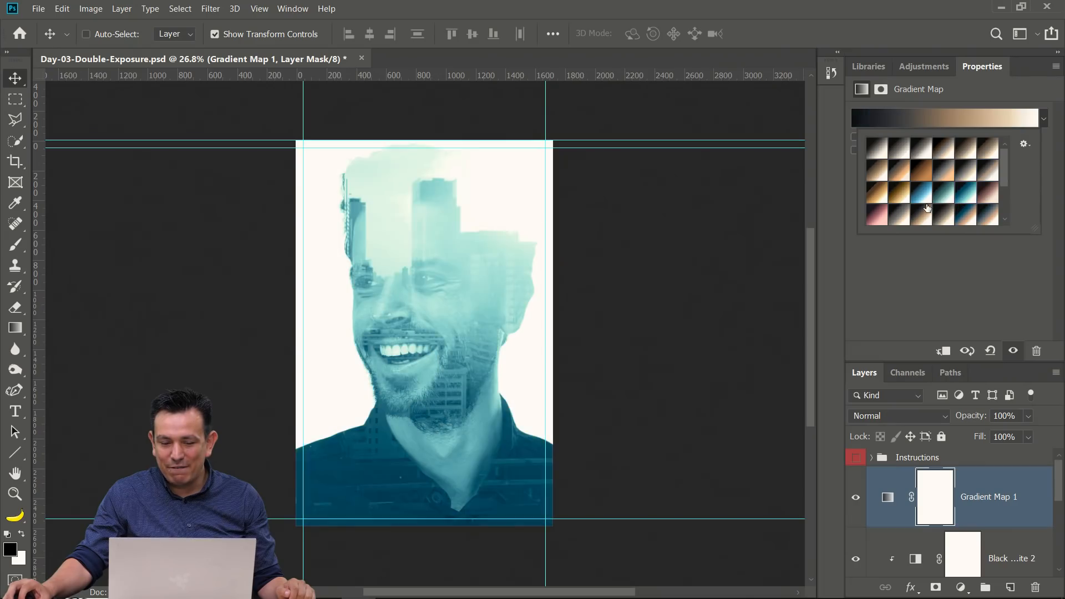
left_click(927, 218)
left_click(914, 220)
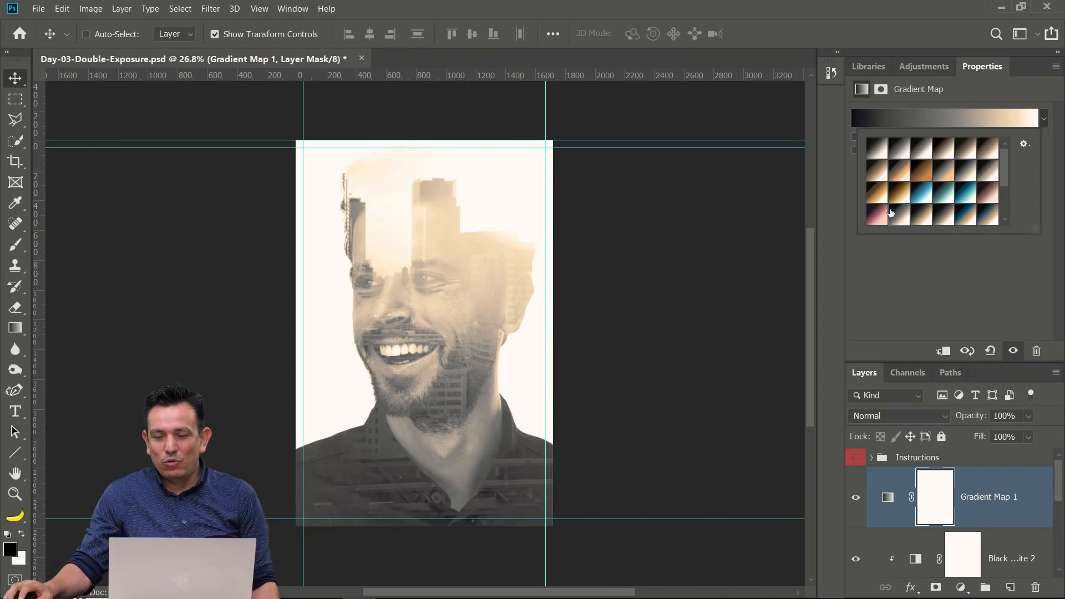
- Try teal, reddish-brown and golden toning gradients, comparing the golden version with the Gradient Map hidden and shown
left_click(931, 195)
left_click(958, 193)
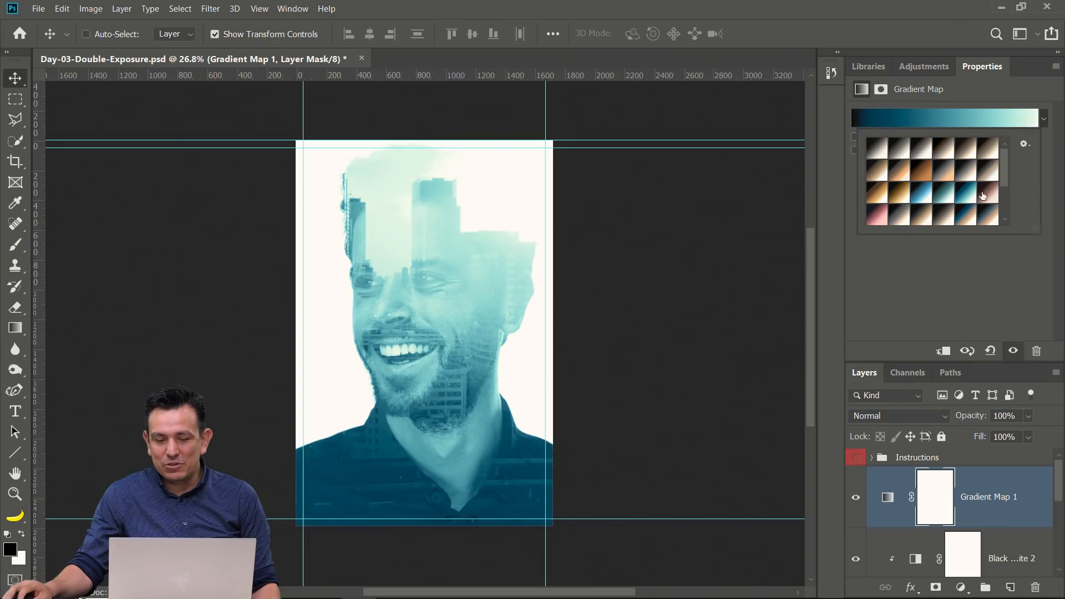
left_click(983, 195)
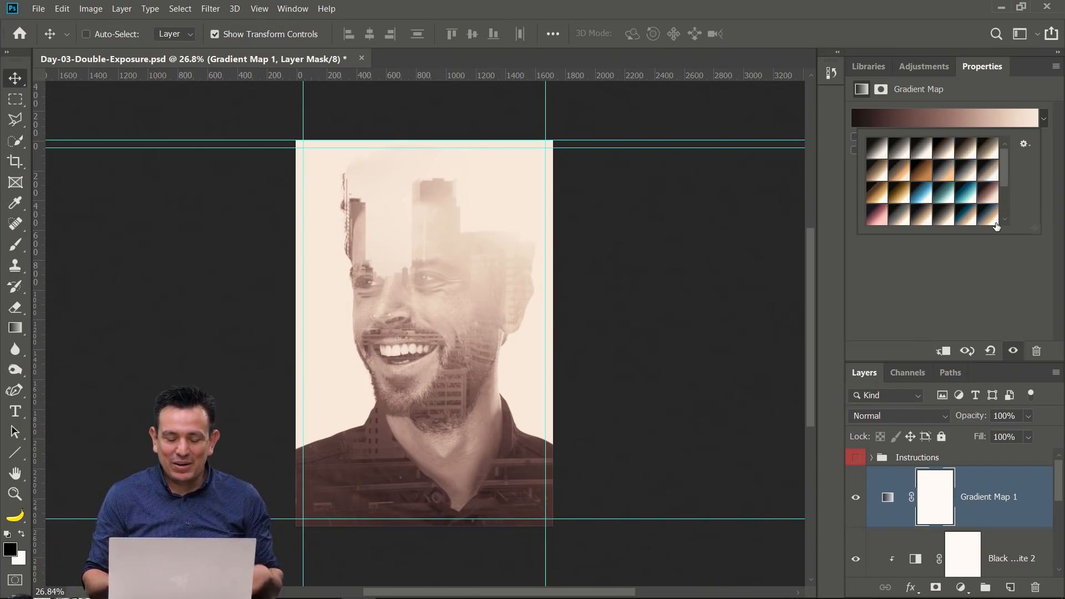
left_click(939, 194)
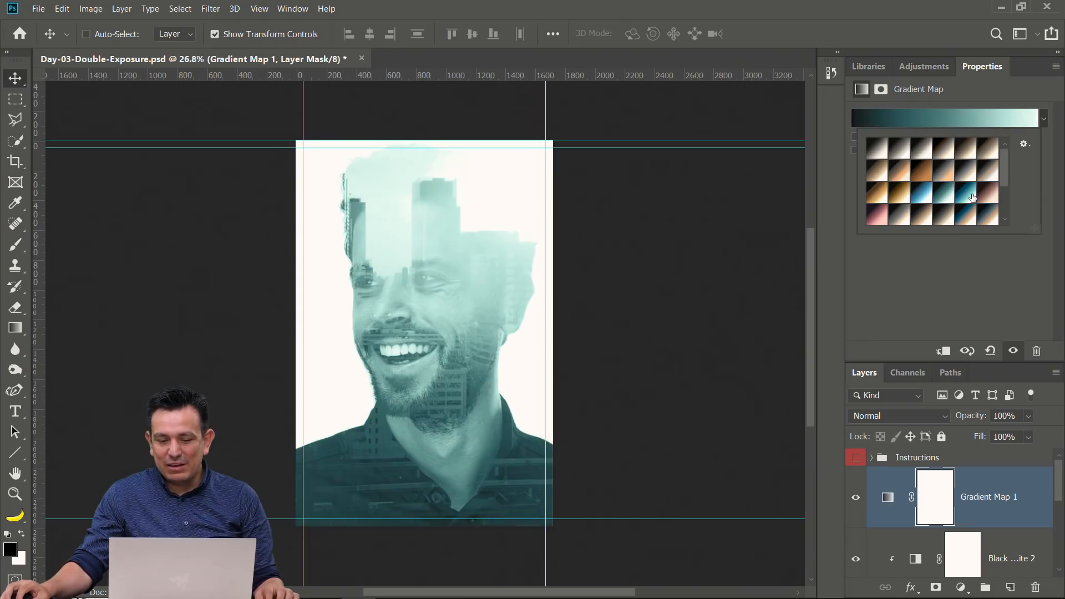
left_click(974, 198)
left_click(905, 201)
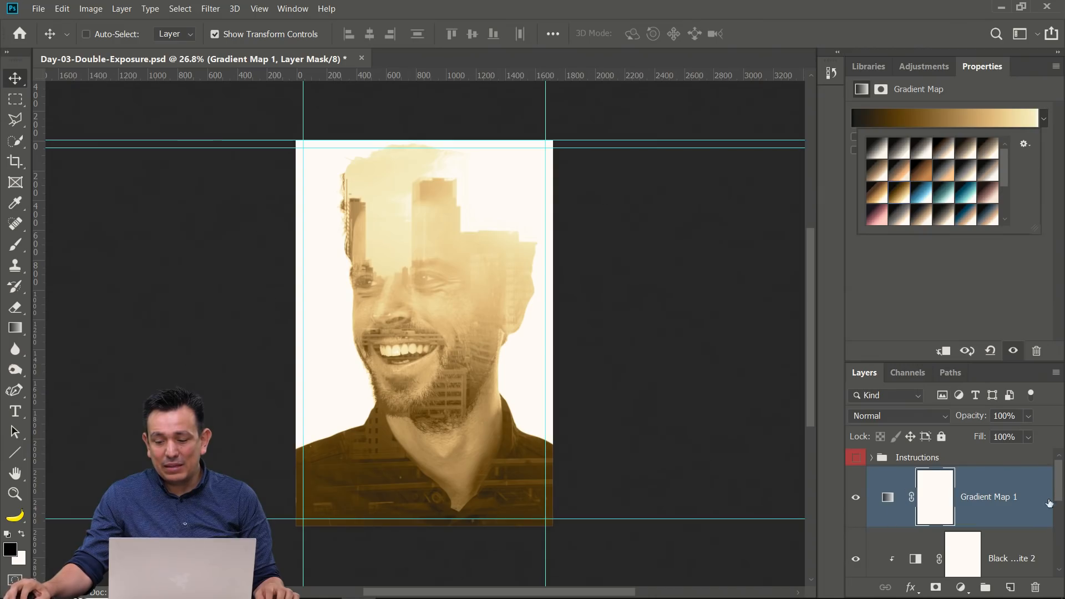
left_click(856, 498)
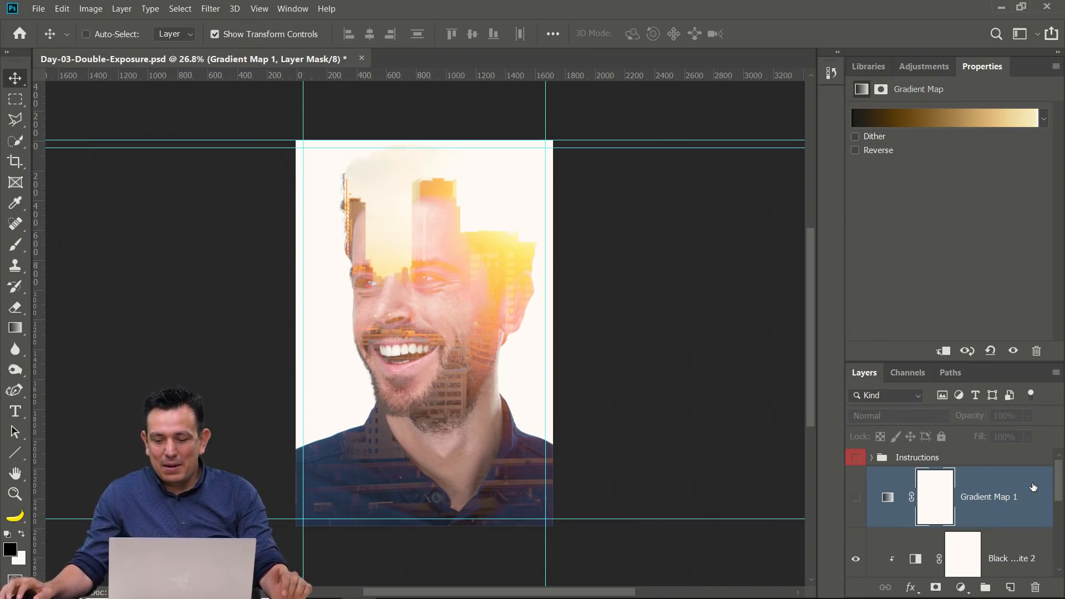
left_click(857, 500)
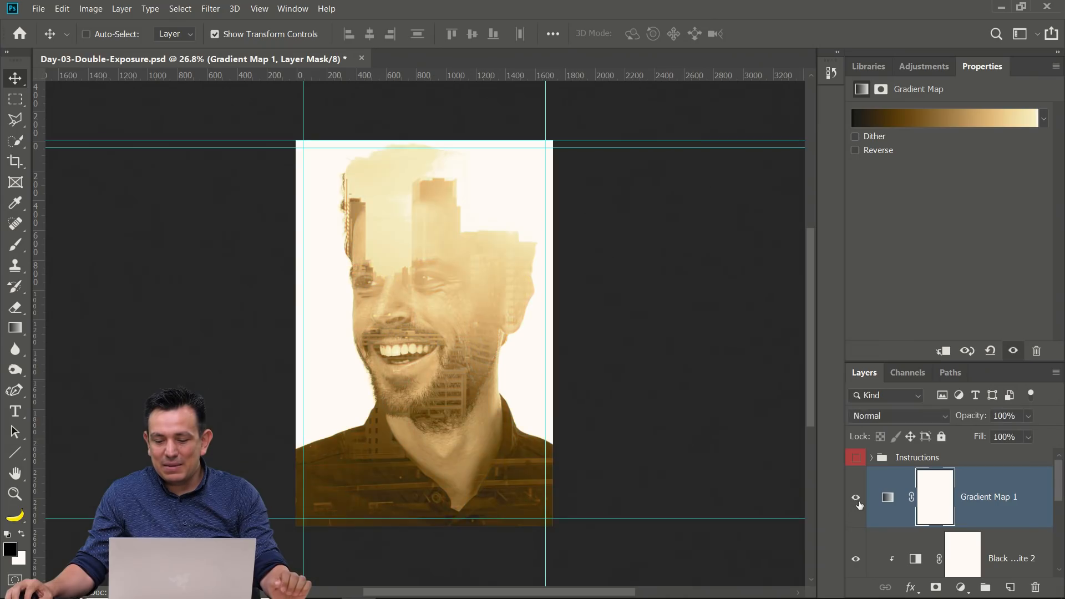
- Apply the black-to-light-blue Photographic Toning gradient to the Gradient Map adjustment
left_click(1044, 118)
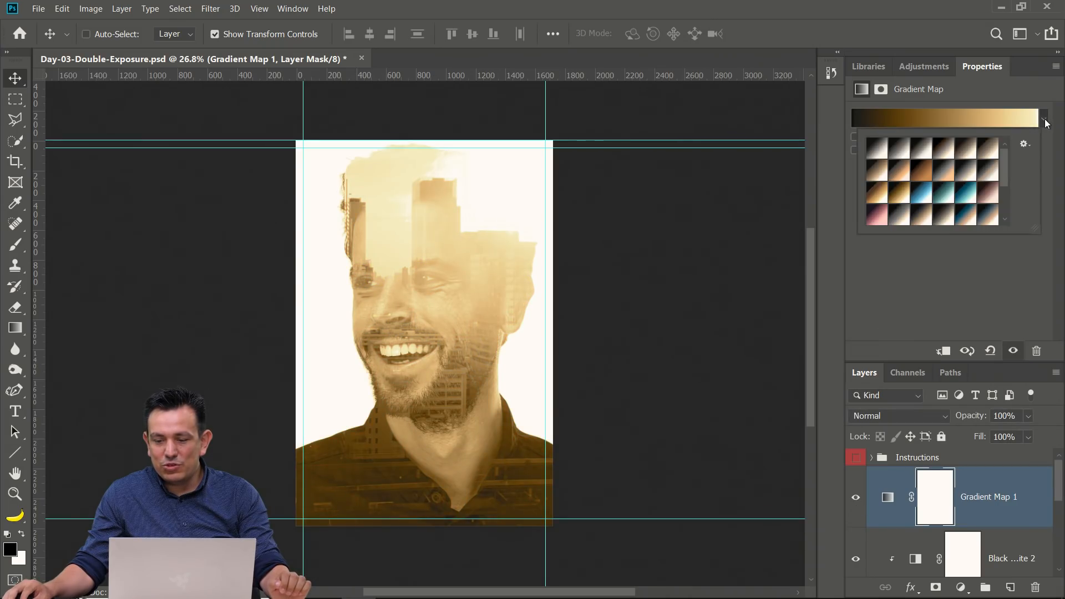
left_click(945, 201)
left_click(946, 200)
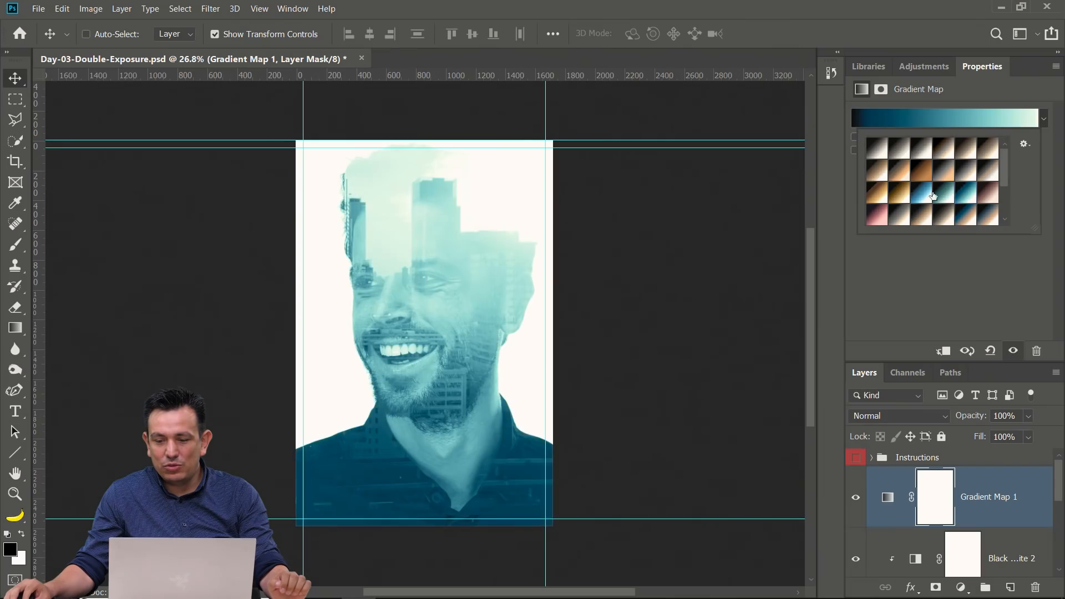
left_click(942, 180)
left_click(924, 198)
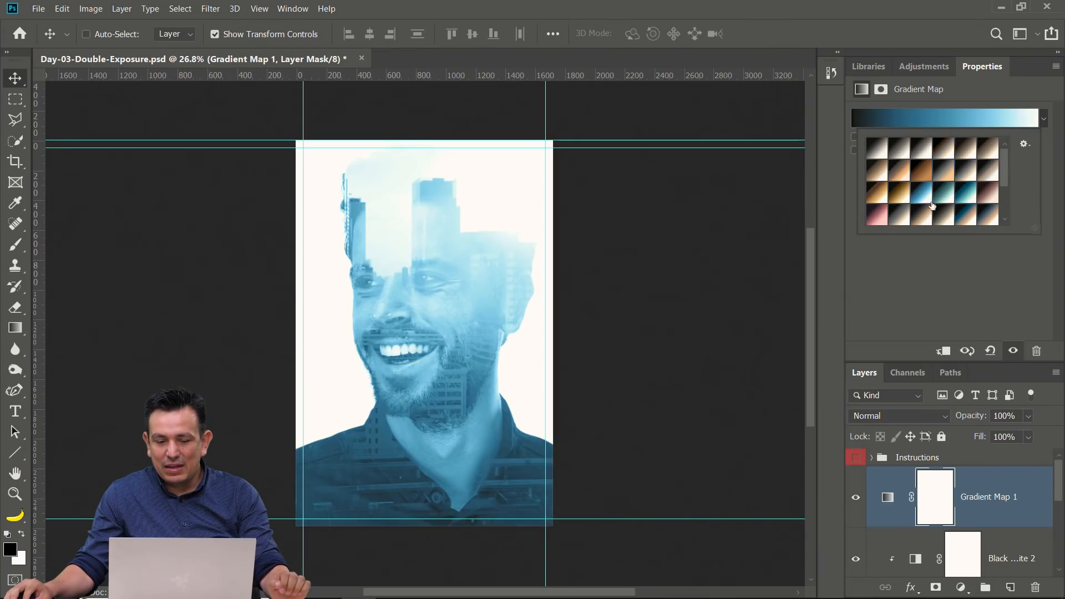
left_click(980, 316)
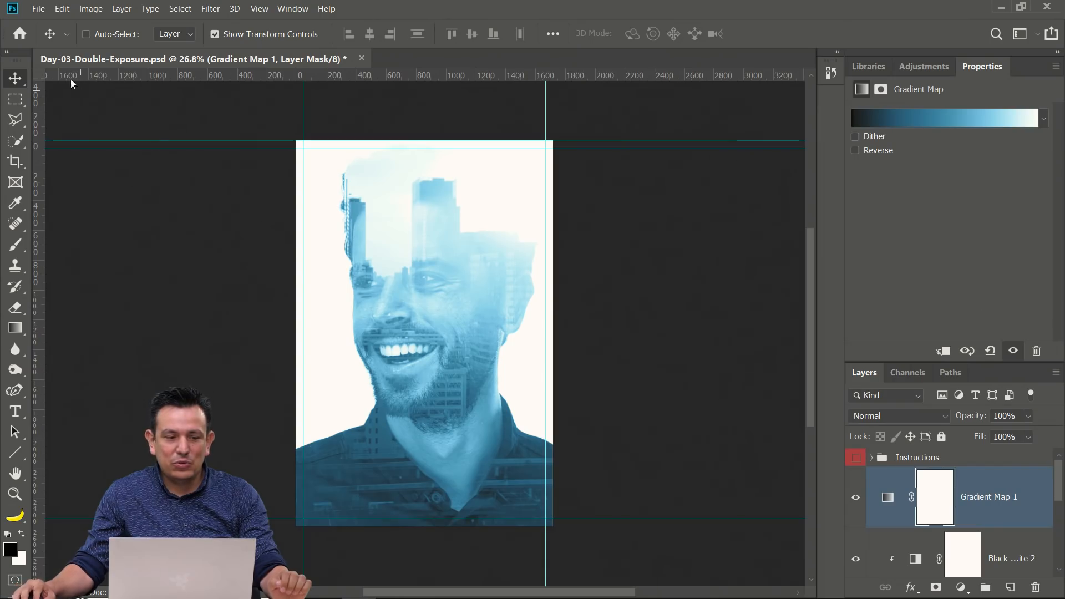
- Start an Export As of the poster and set its file format to JPG
left_click(34, 9)
mouse_move(155, 189)
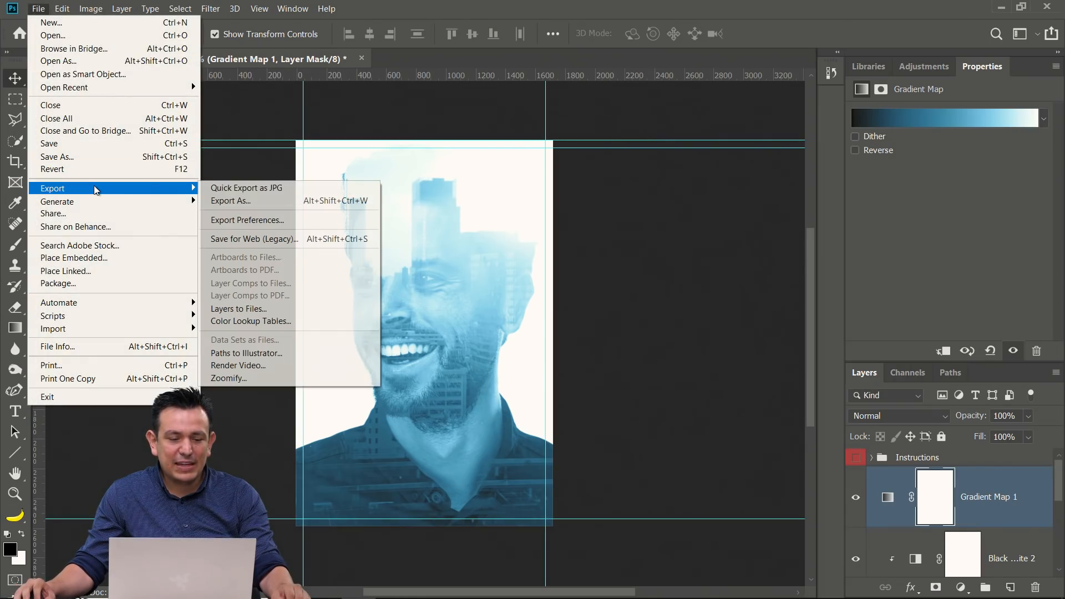
left_click(278, 202)
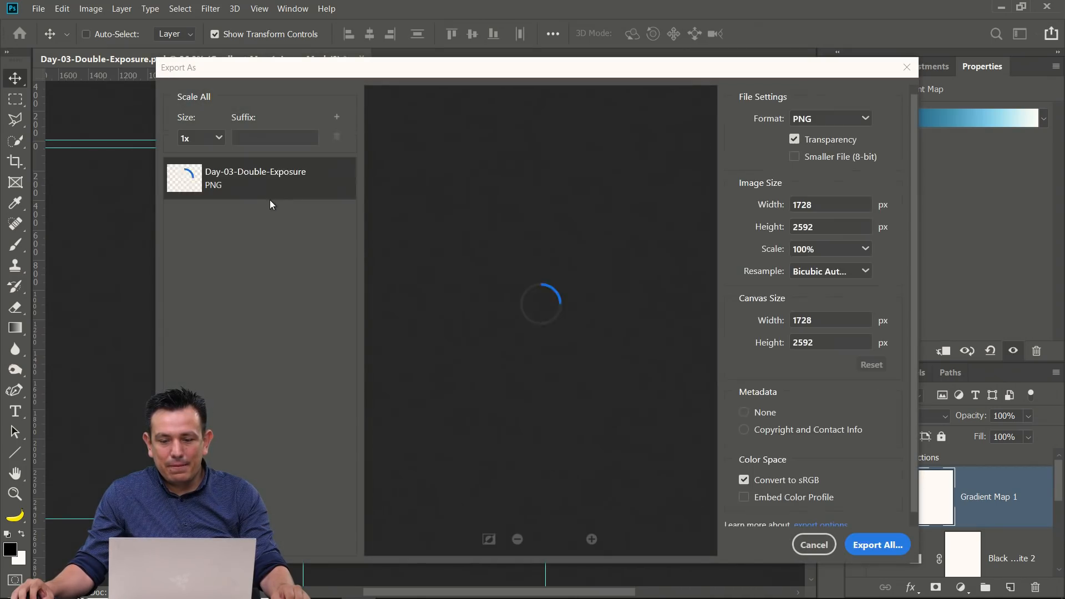
left_click(827, 121)
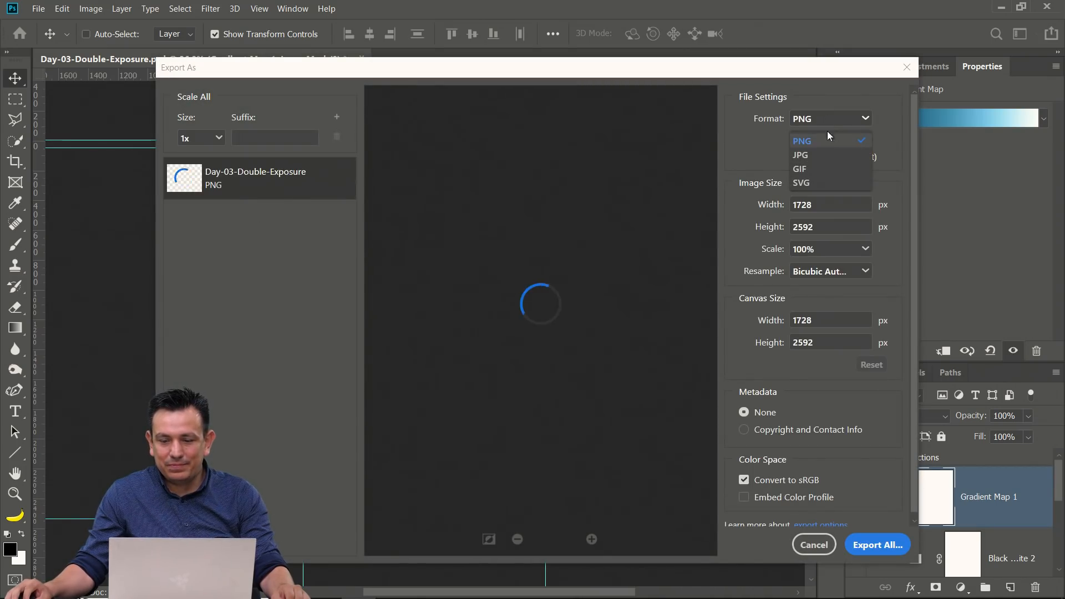
left_click(809, 158)
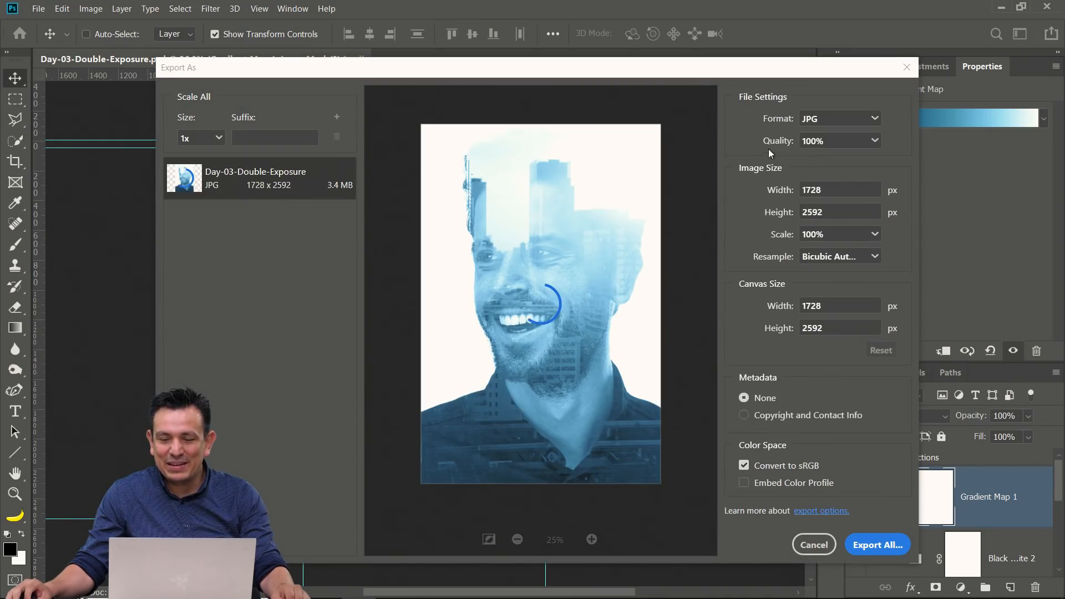
left_click(815, 119)
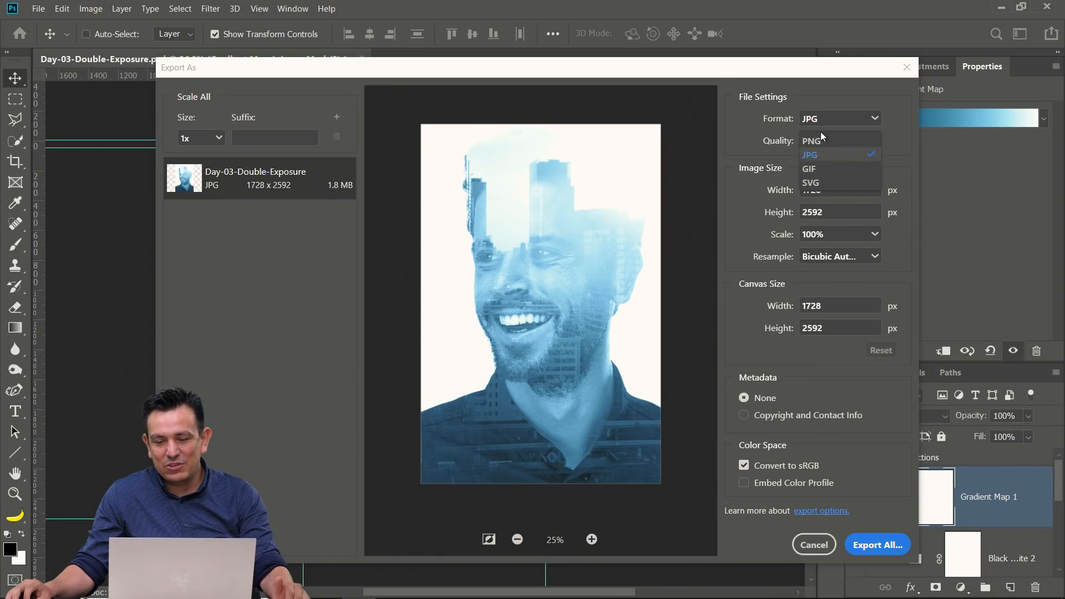
left_click(812, 158)
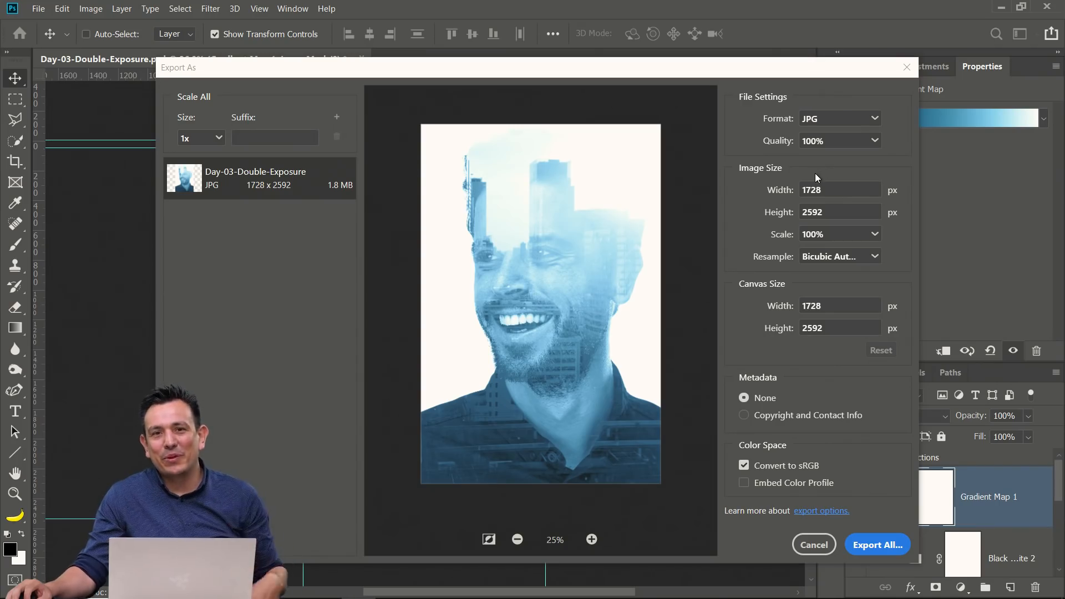
- Export the poster to the Desktop as Double-Exposure.jpg, removing the Day-03 prefix from the file name
left_click(878, 546)
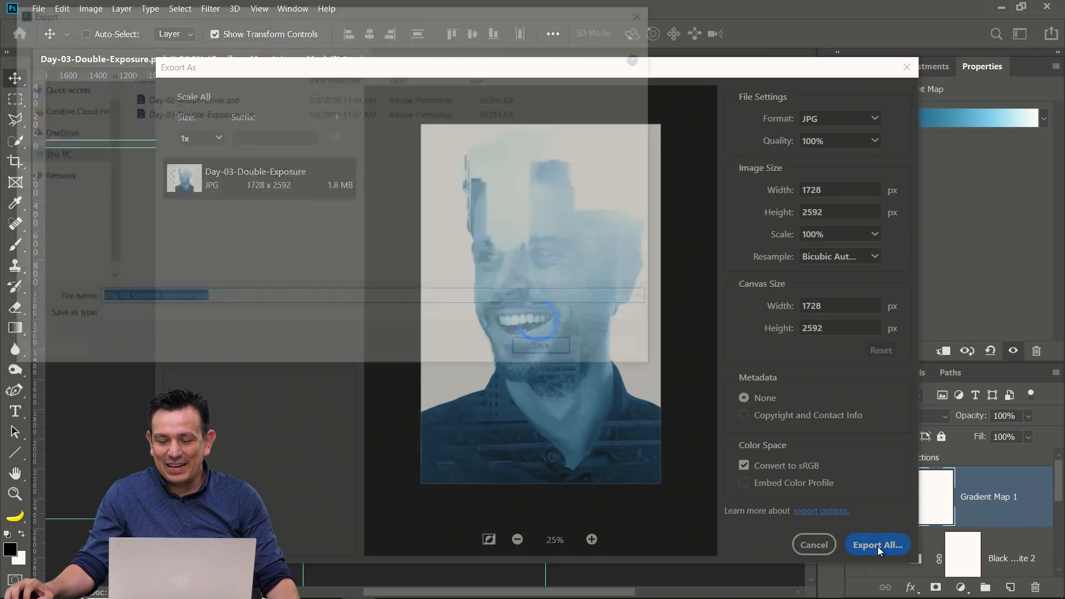
left_click(57, 77)
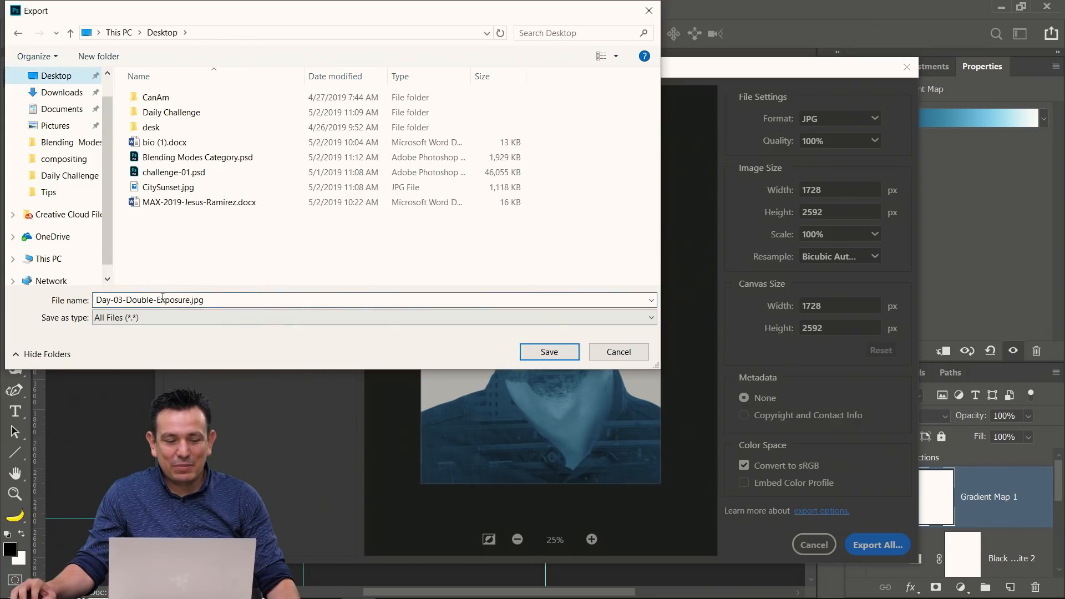
left_click(129, 299)
left_click(139, 300)
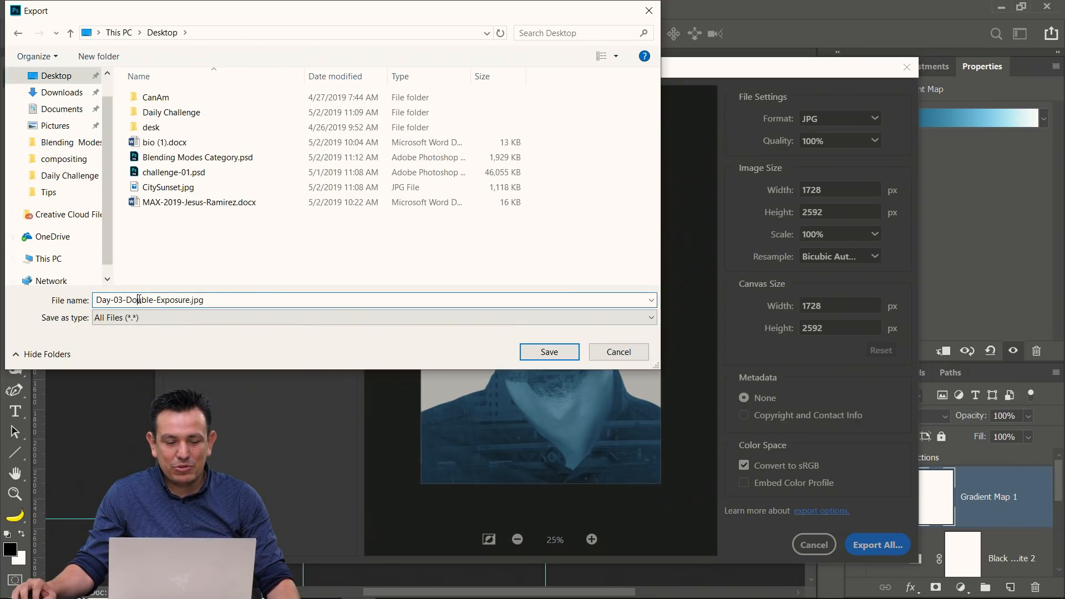
left_click_drag(127, 300, 54, 303)
key("BackSpace")
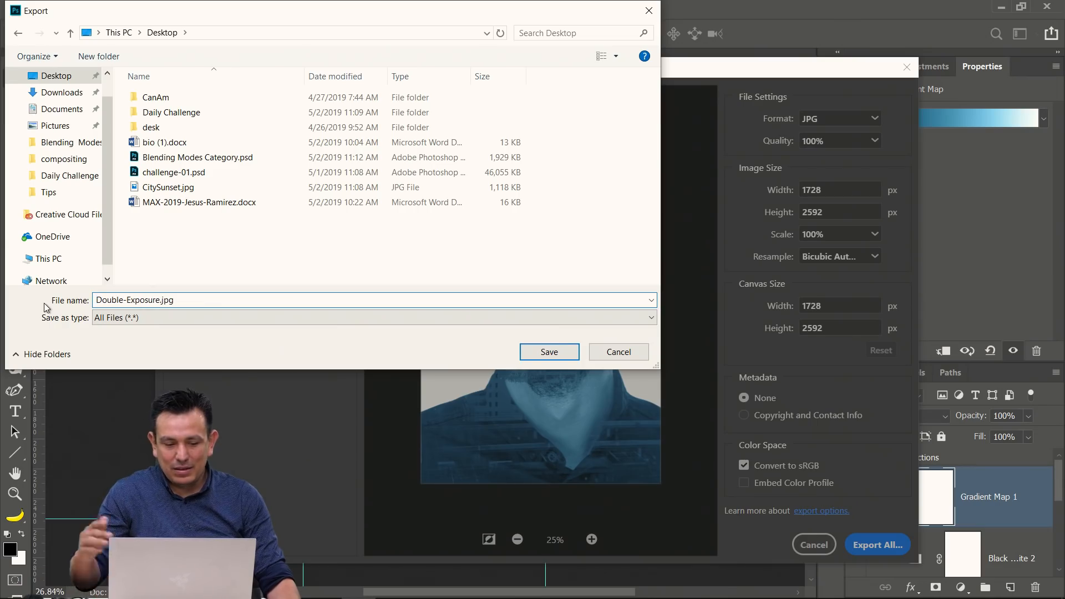
left_click(551, 359)
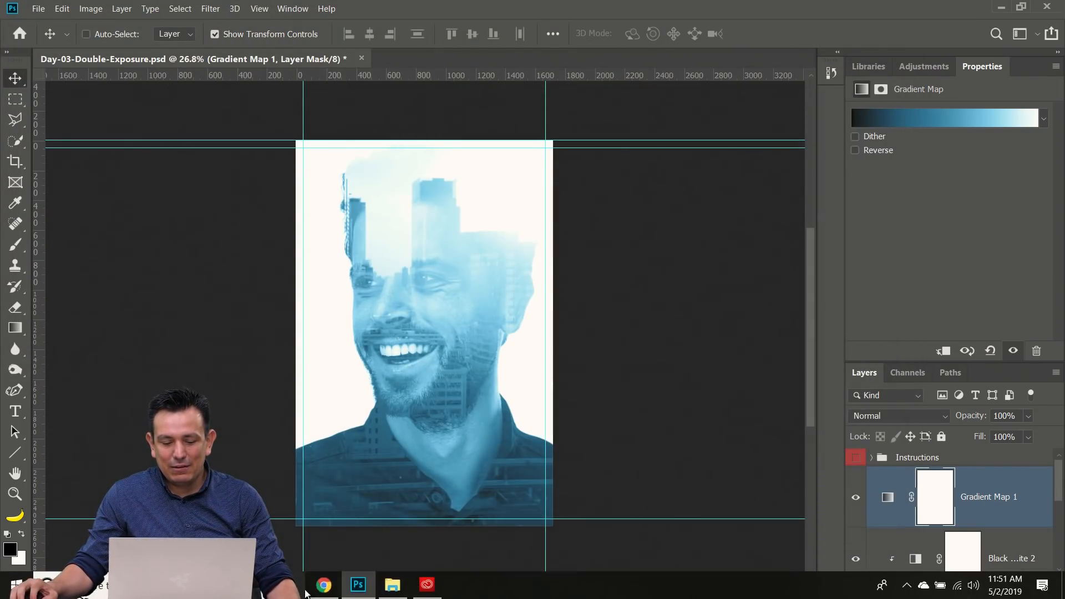
- Switch to Chrome and open Behance's Create a Project page in a new browser tab
left_click(322, 587)
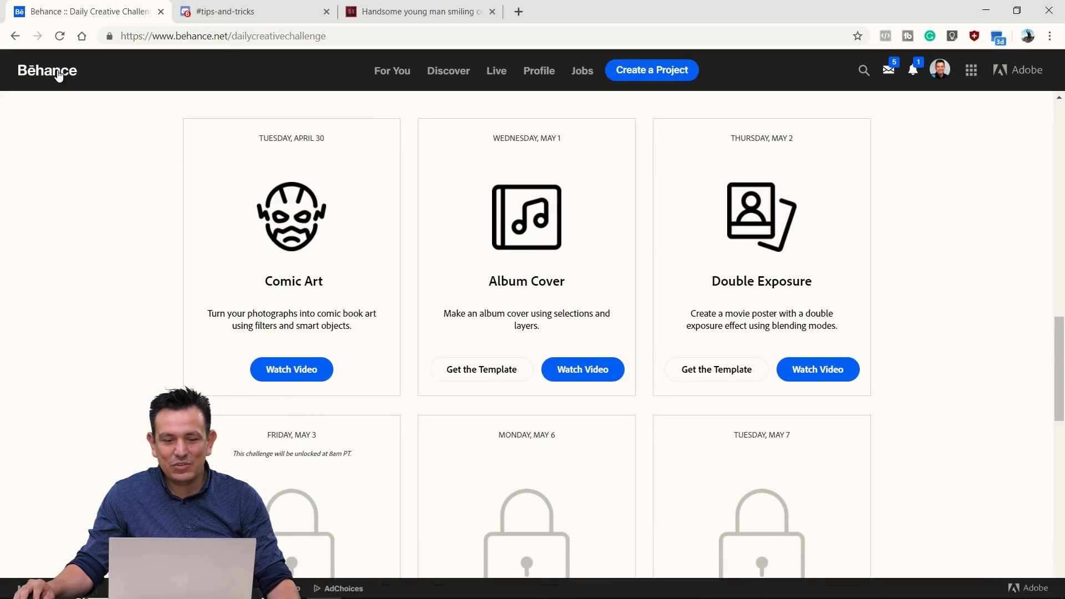
right_click(654, 74)
left_click(672, 79)
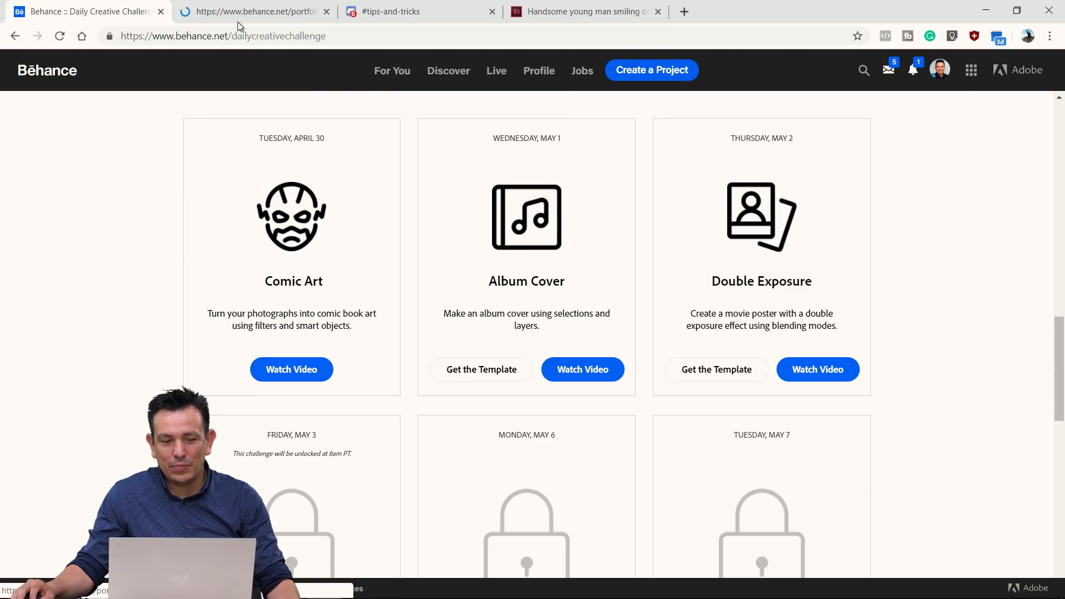
left_click(259, 17)
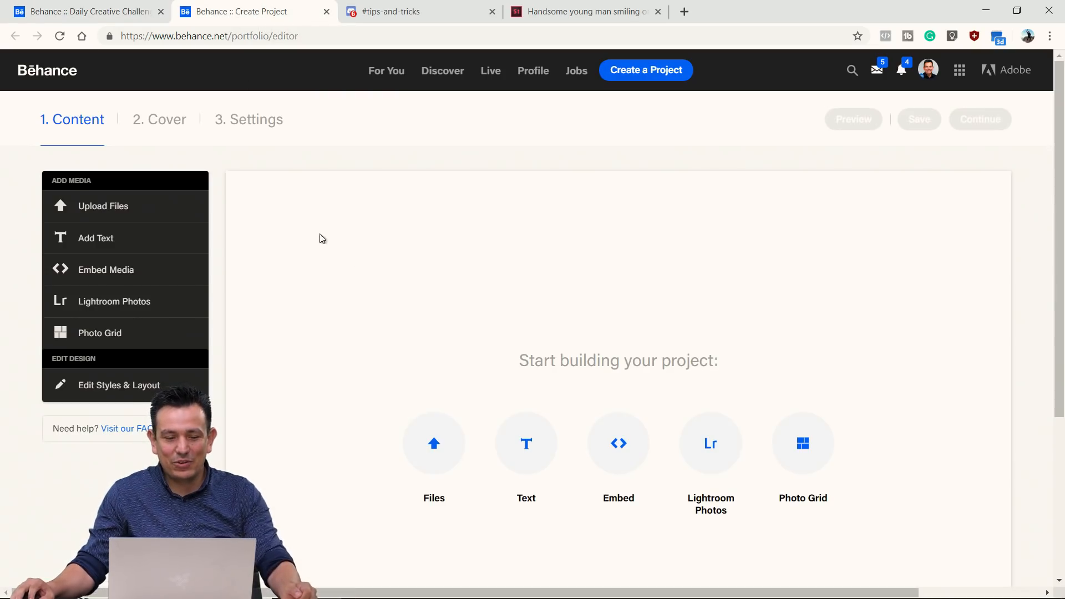
- Upload Double-Exposure.jpg from the Desktop into the new Behance project
left_click(121, 206)
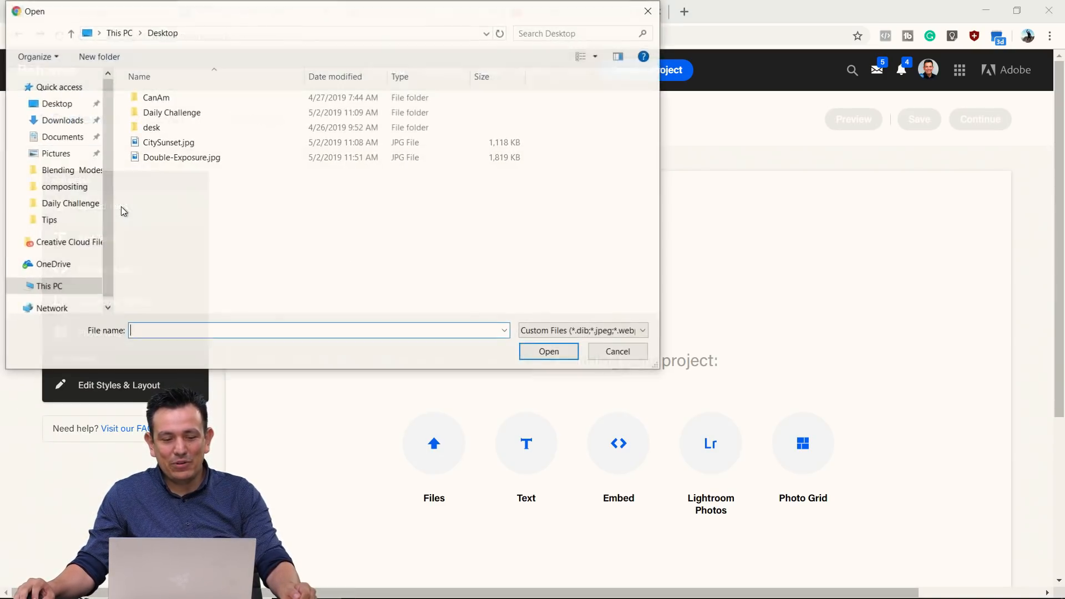
left_click(175, 158)
left_click(548, 352)
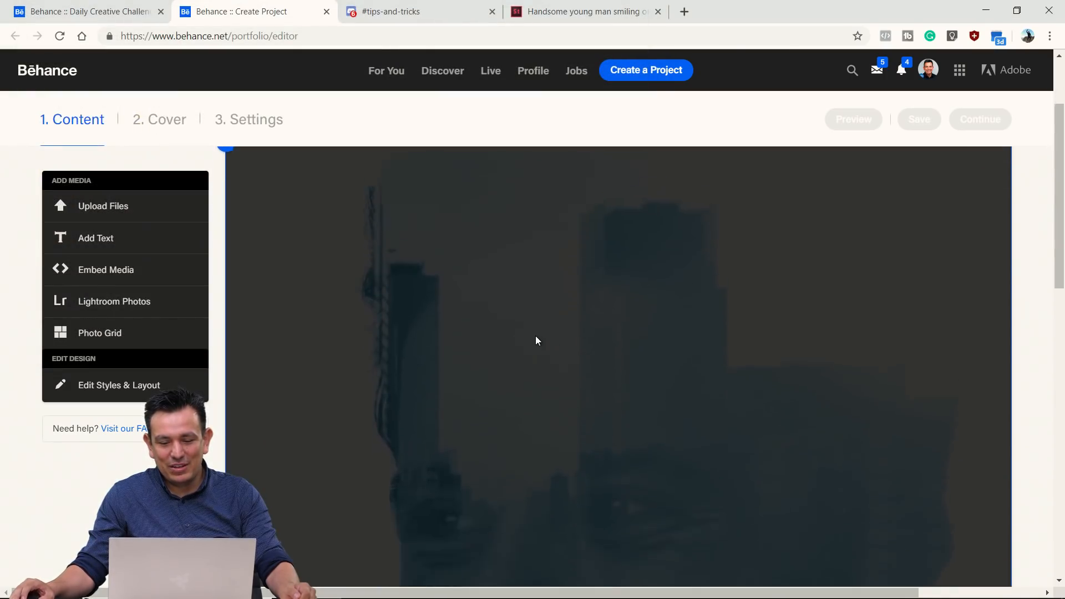
scroll(533, 336, "down", 10)
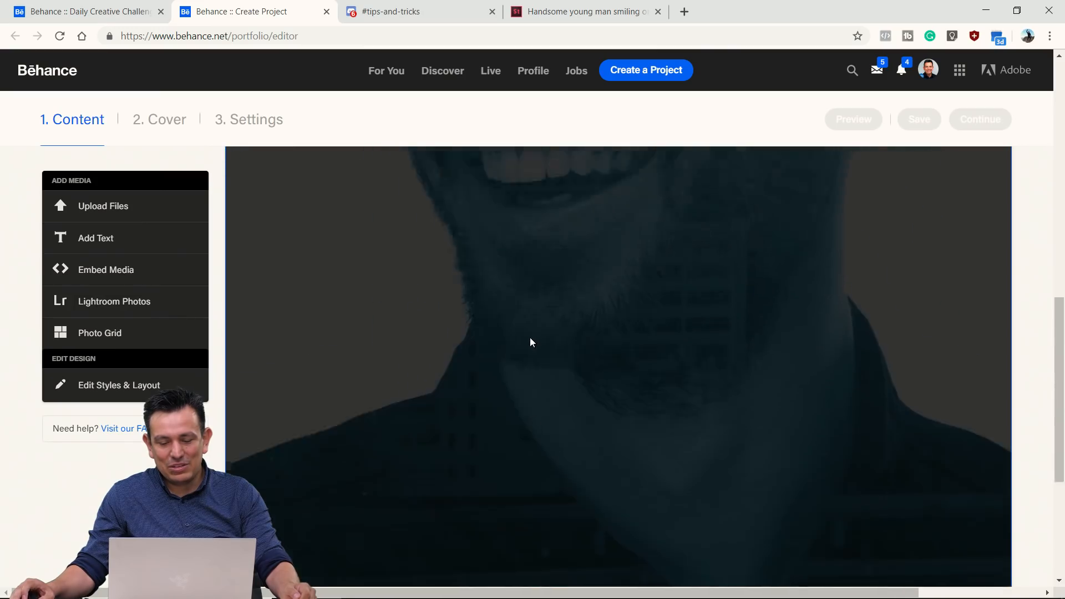
scroll(528, 338, "up", 6)
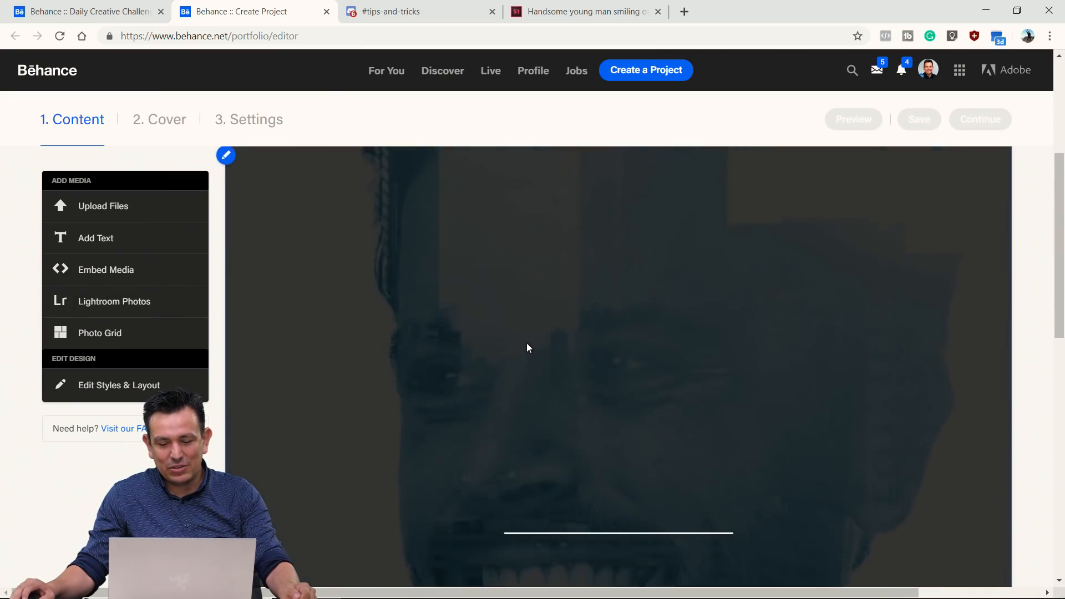
- Check the uploaded poster, continue to the project cover, and frame its crop on the man's face with a slight zoom-in
scroll(548, 342, "up", 5)
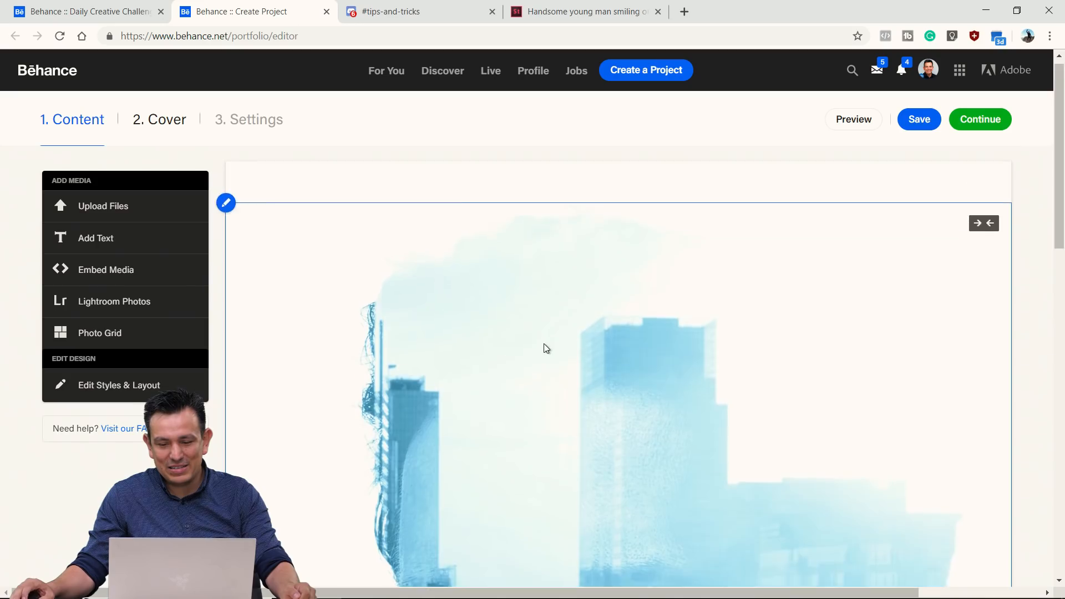
scroll(543, 344, "down", 3)
scroll(544, 344, "down", 5)
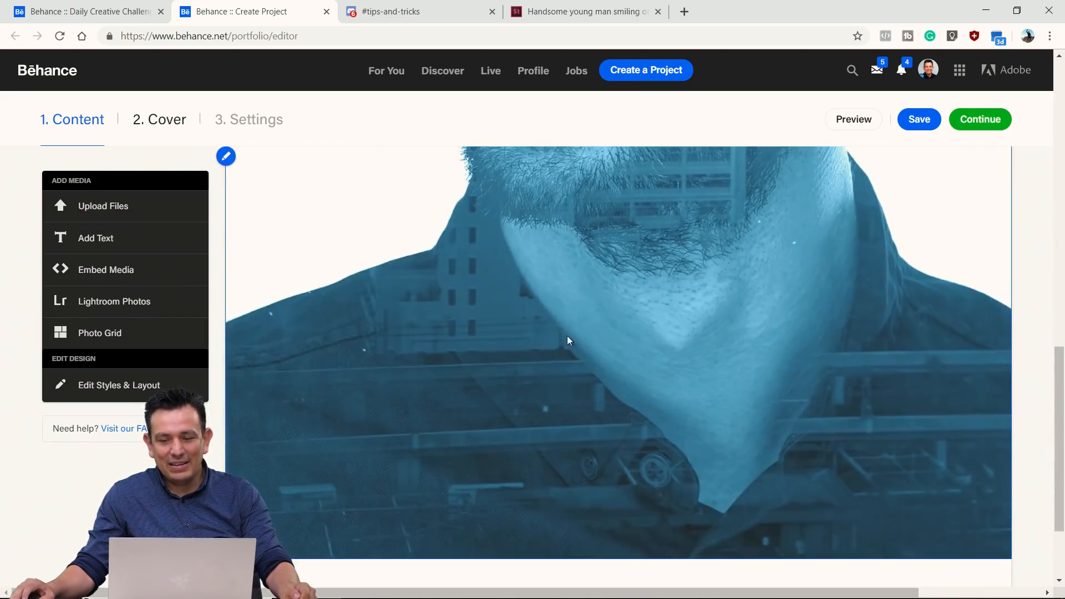
left_click(975, 124)
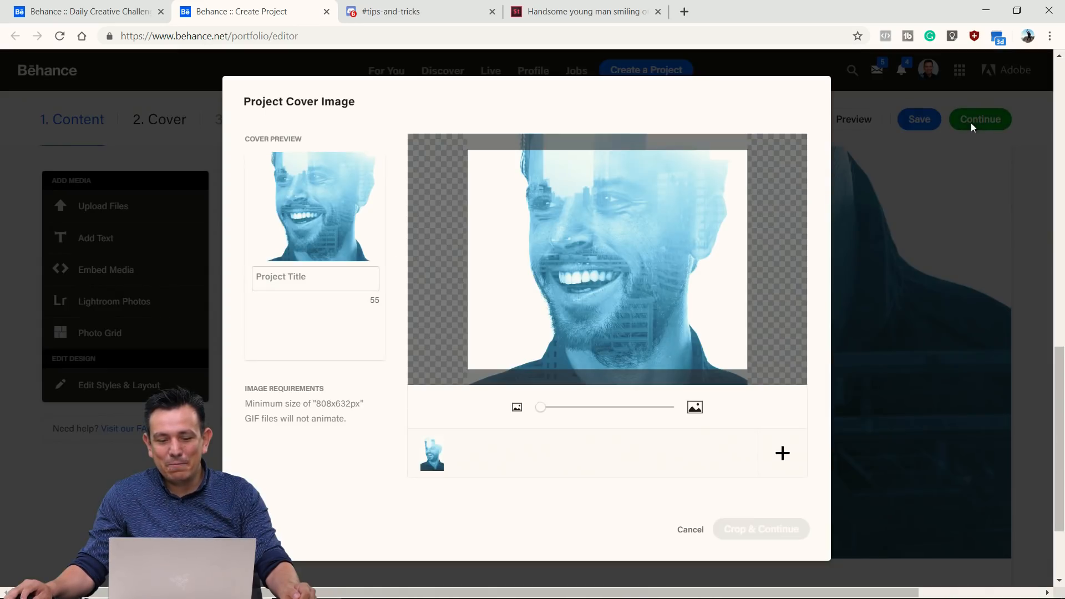
left_click_drag(547, 233, 610, 314)
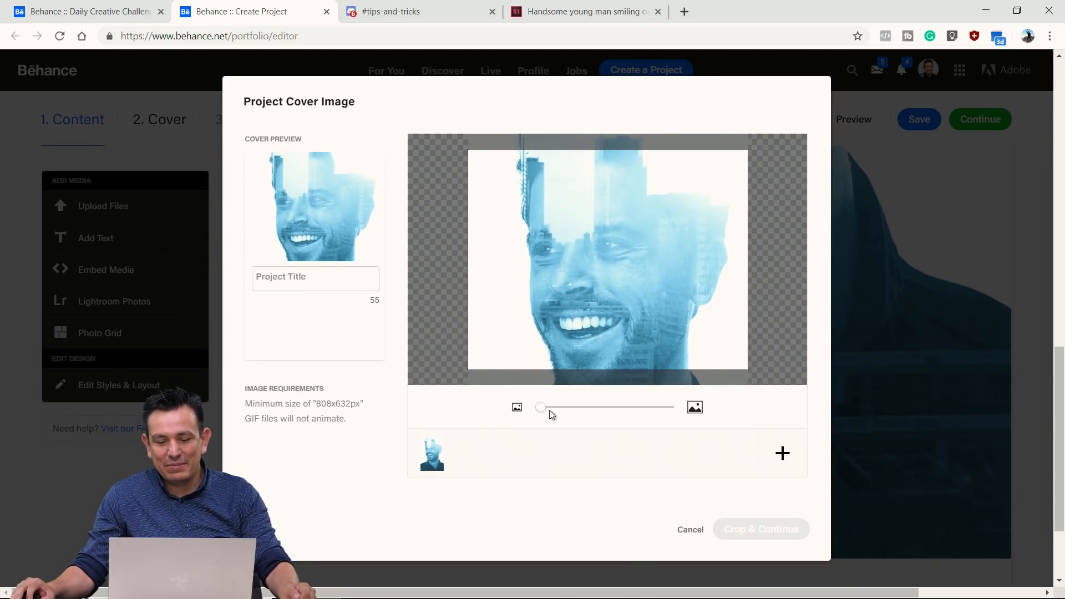
left_click_drag(546, 409, 567, 417)
left_click_drag(577, 339, 557, 255)
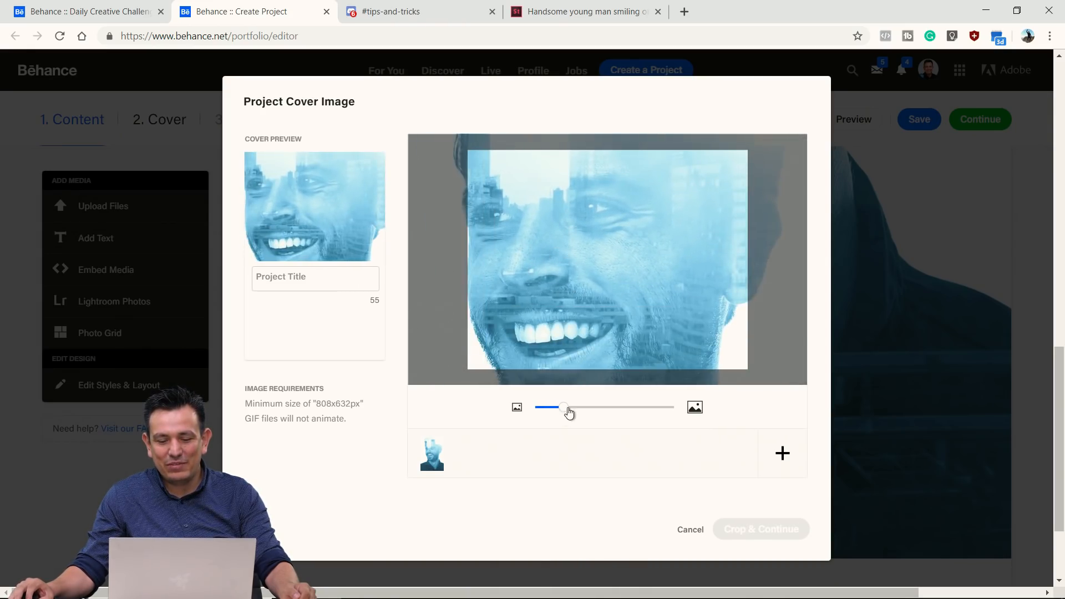
left_click_drag(569, 412, 550, 417)
- Title the project Movie Poster and crop the cover to continue to the project settings
left_click(310, 279)
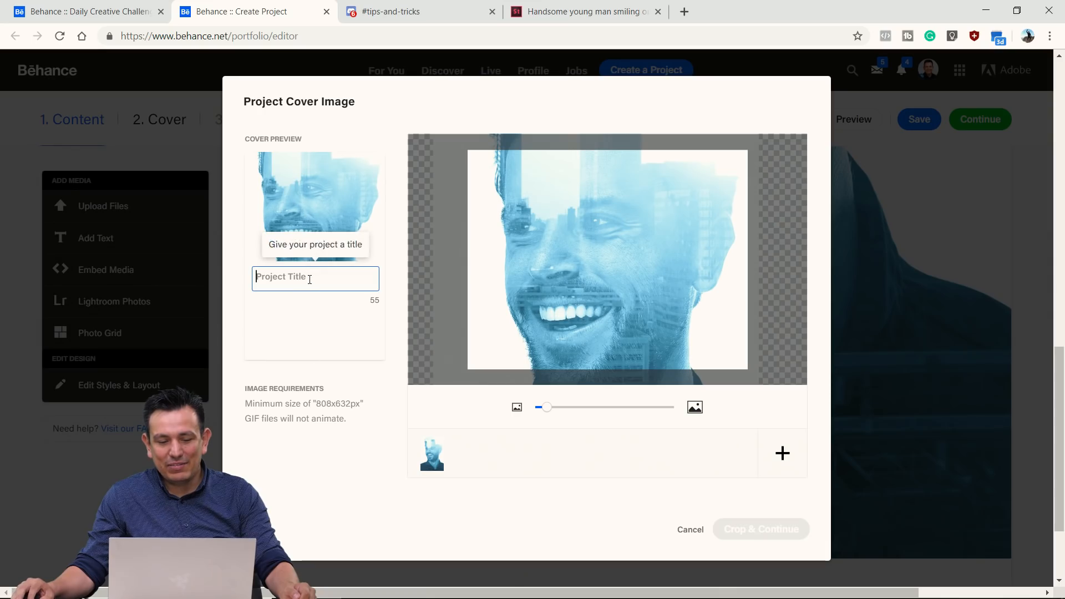
type("Movie ")
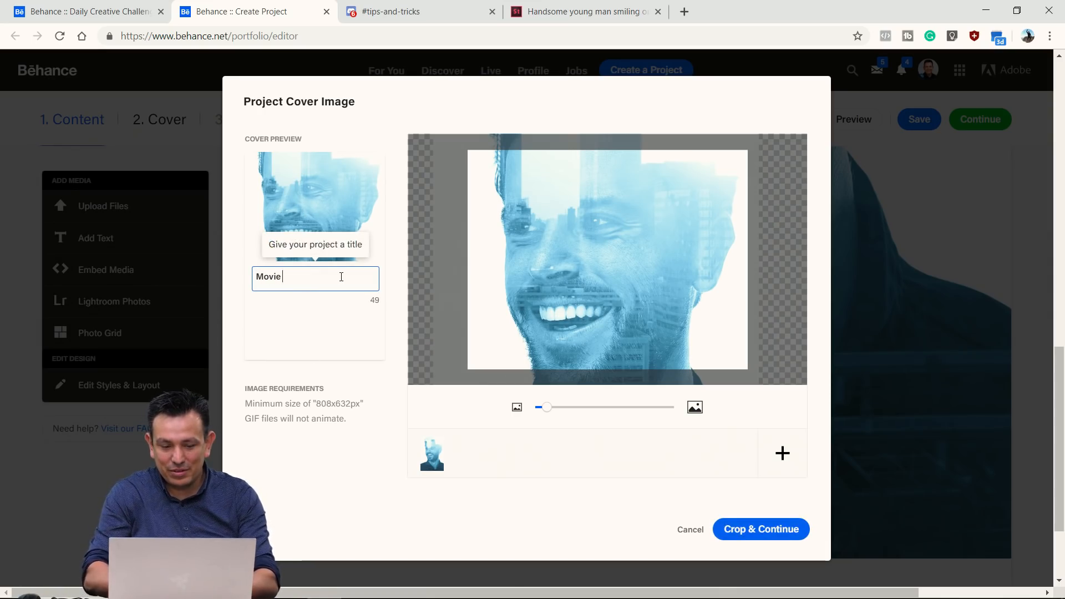
type("Poster")
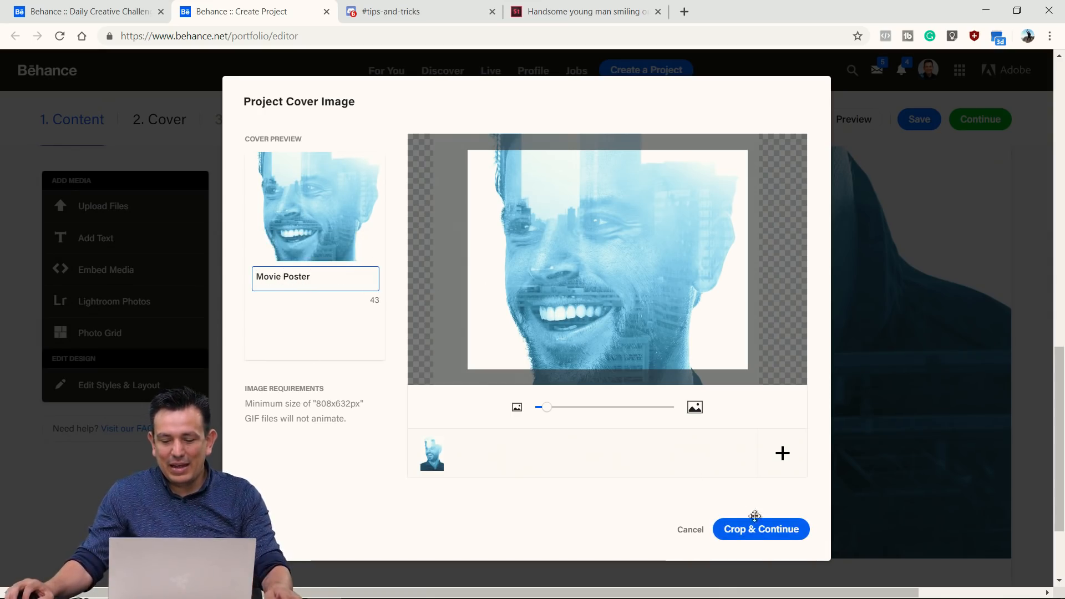
left_click(757, 530)
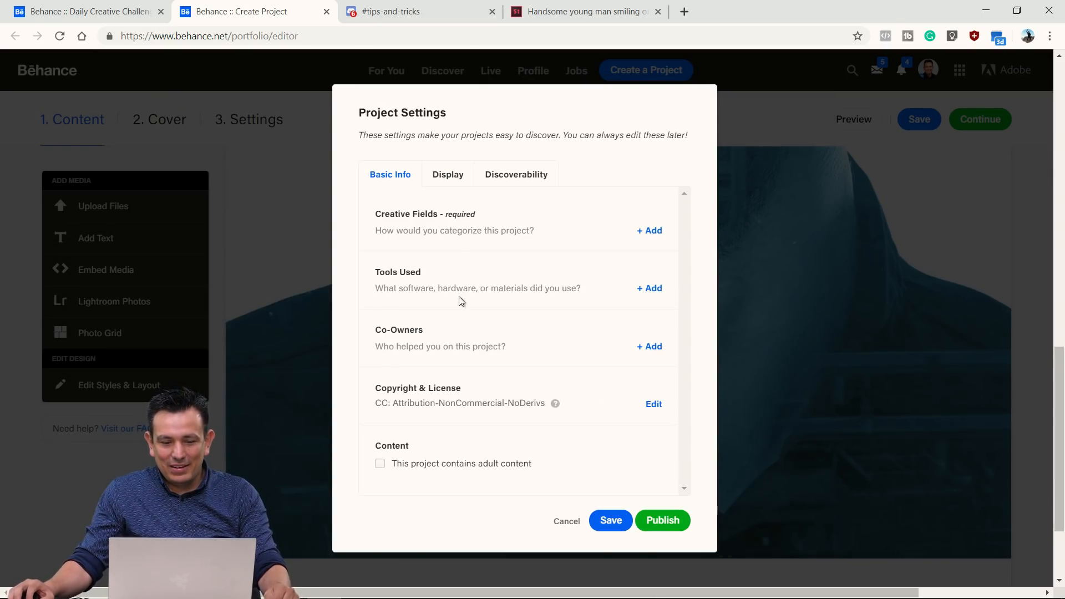
- Bring up the project's discoverability settings and copy the keyword PSdailychallenge from the Daily Creative Challenge page's instructions
left_click(516, 177)
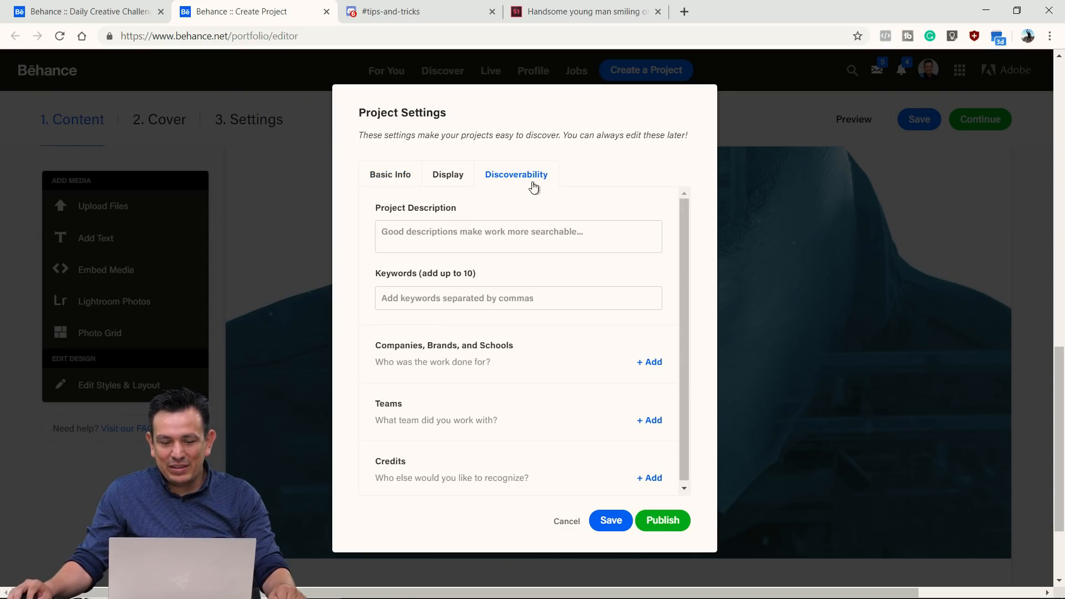
left_click(97, 15)
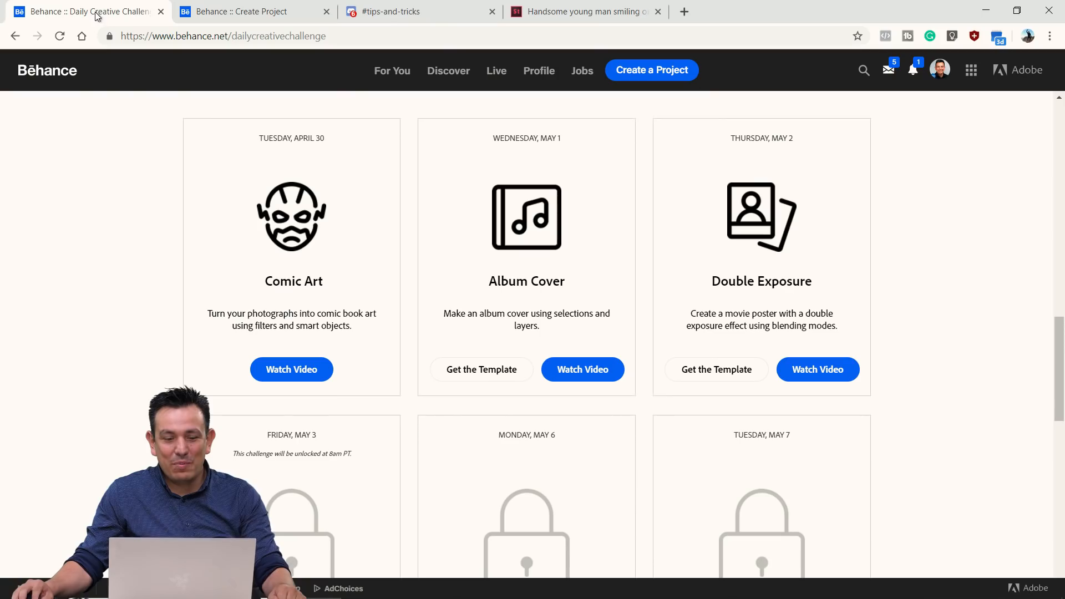
scroll(707, 297, "up", 12)
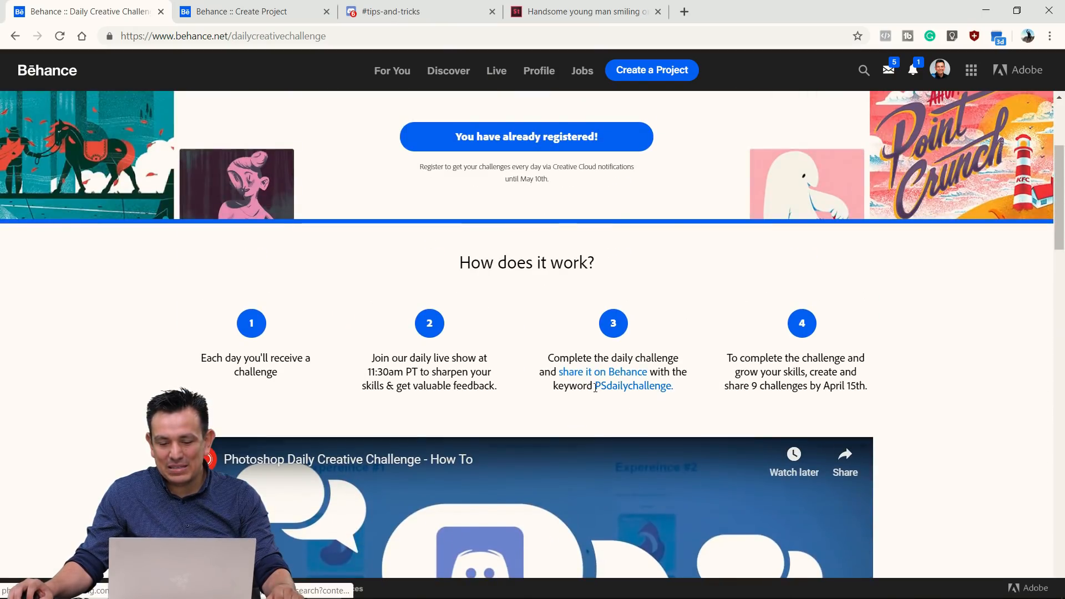
left_click_drag(595, 387, 674, 389)
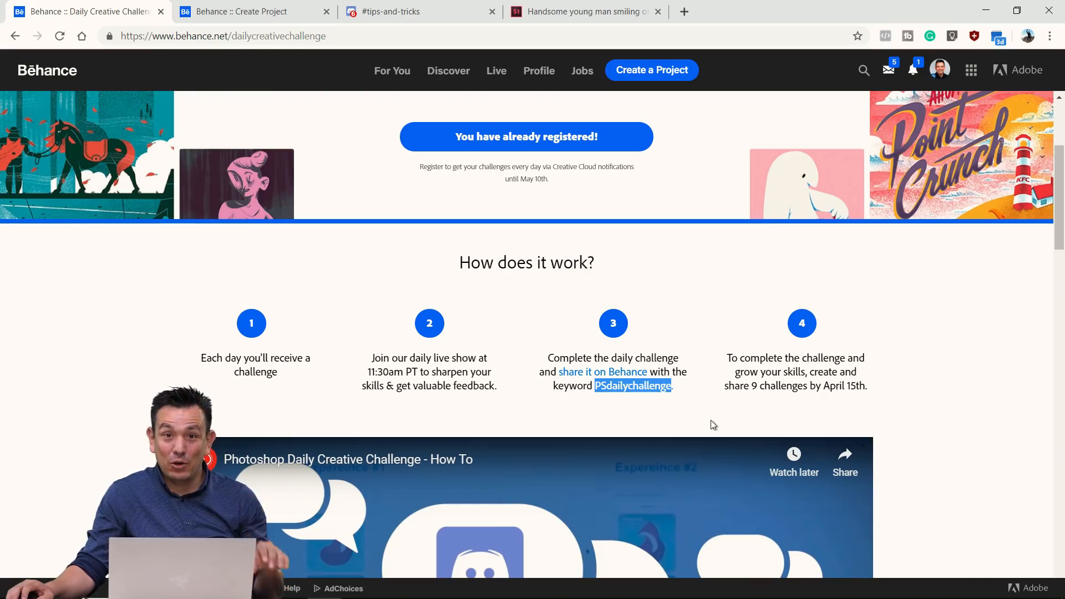
right_click(642, 388)
left_click(686, 492)
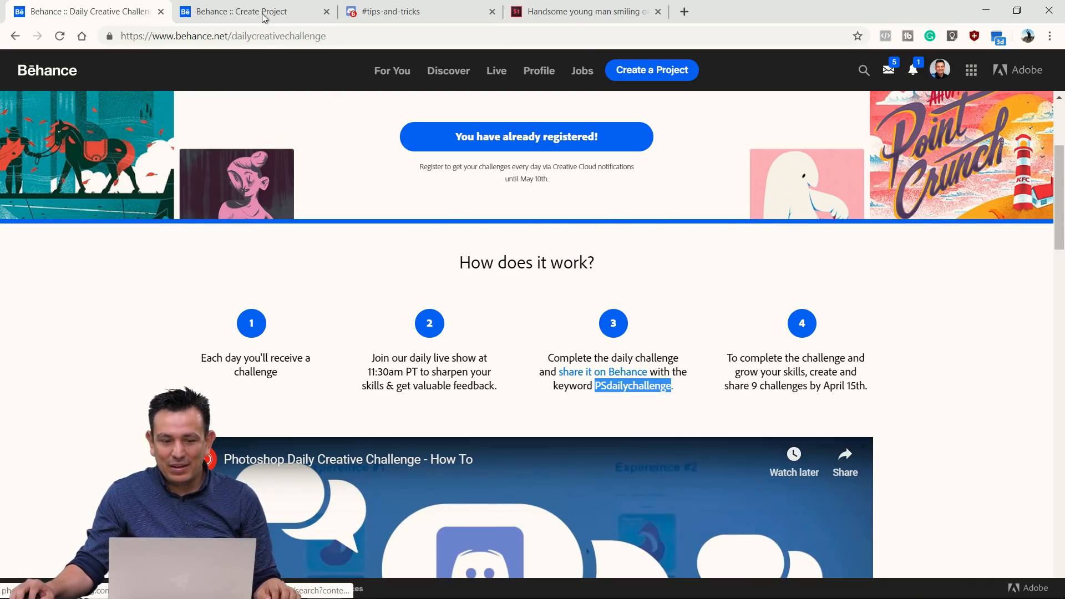
- Return to the project settings and add PSdailychallenge as a project keyword
left_click(267, 17)
left_click(417, 300)
right_click(417, 300)
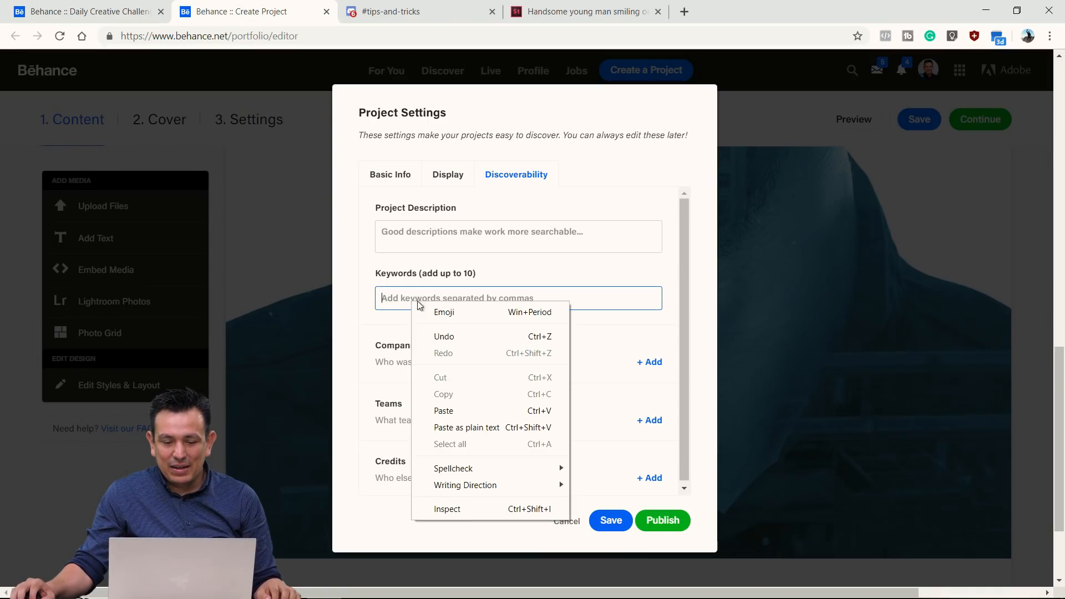
left_click(446, 409)
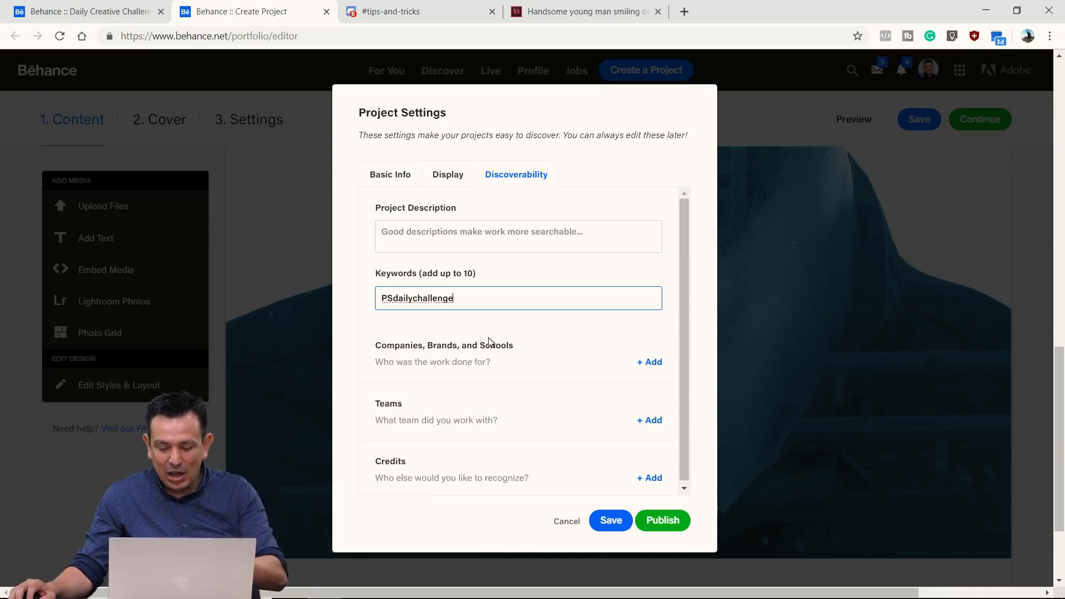
key("Return")
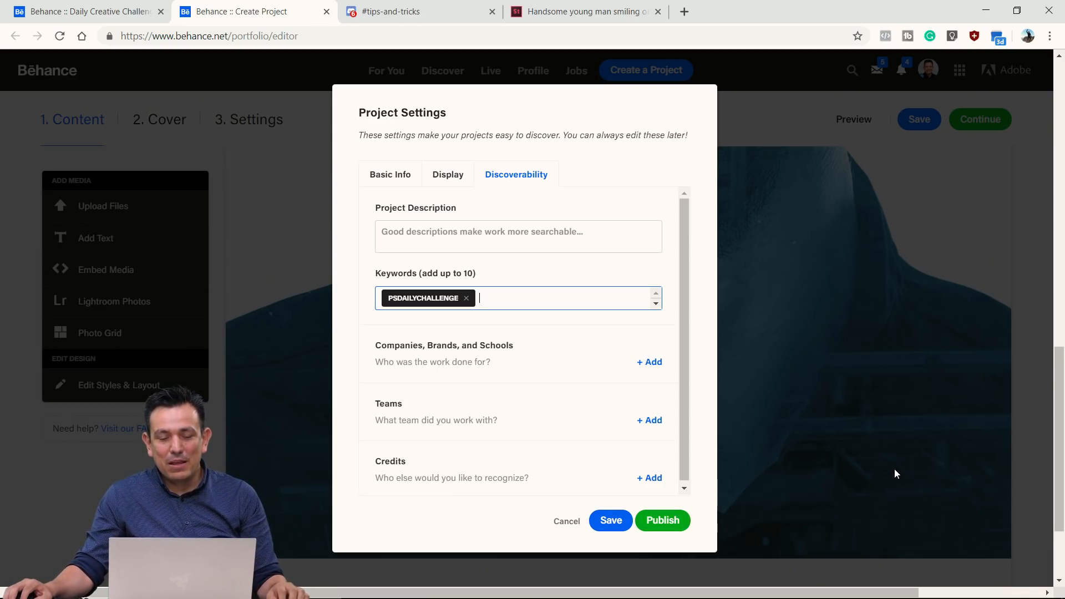
- Switch to the Adobe Photoshop server on Discord and look through the recent posts in the design-feedback channel
left_click(405, 18)
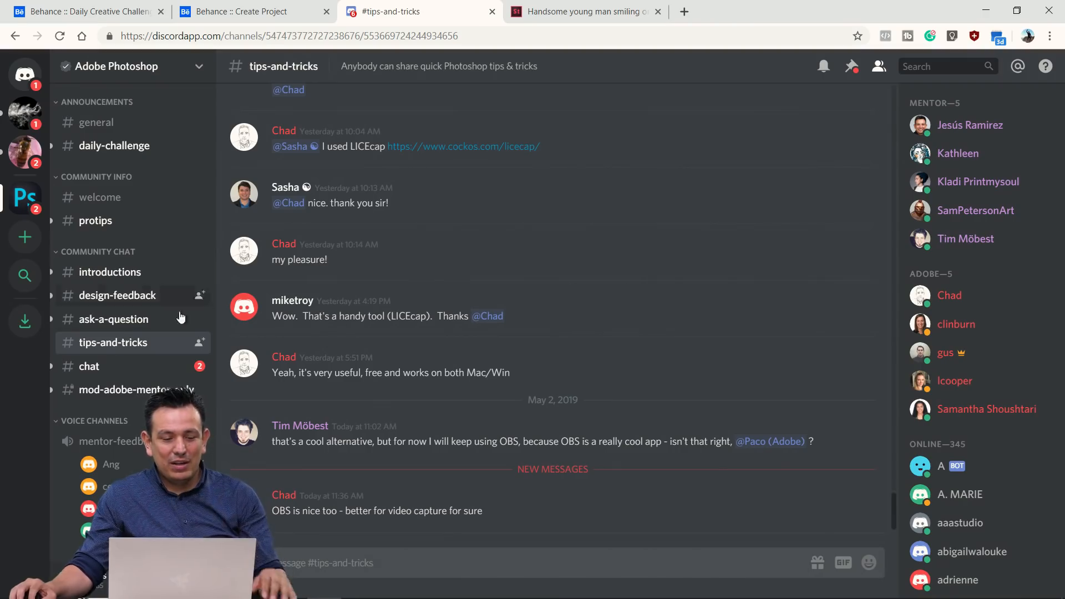
left_click(147, 297)
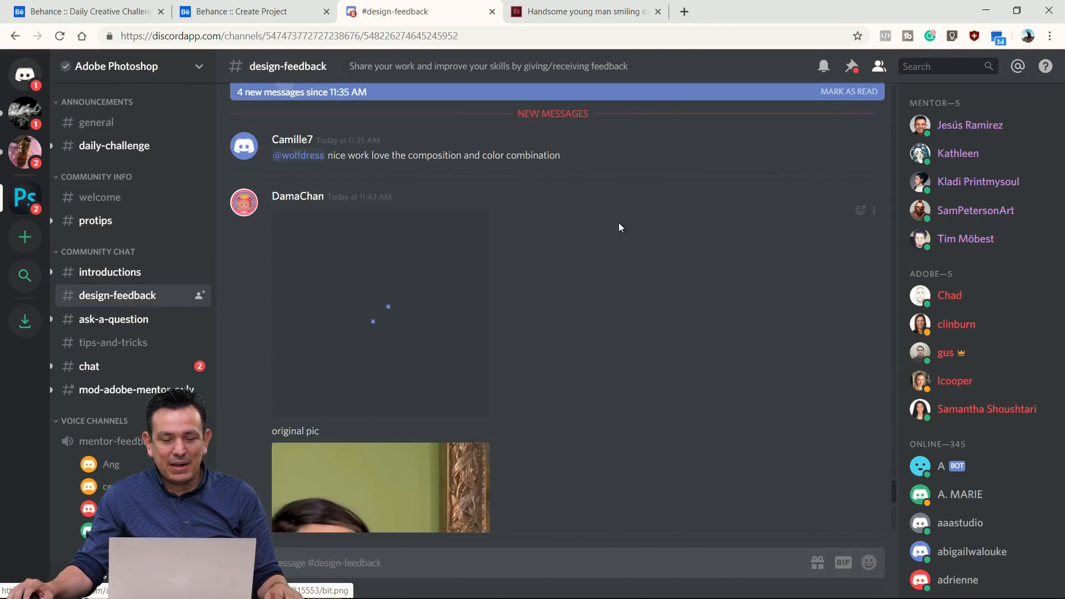
scroll(620, 227, "down", 8)
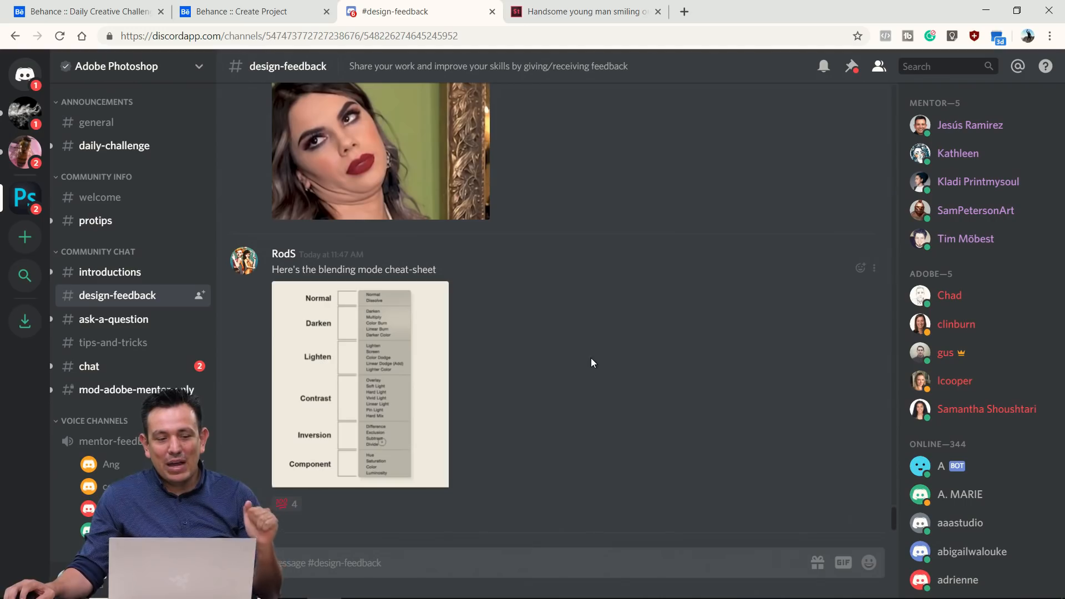
- Return to Behance's Daily Creative Challenge page and review the challenges, the Next Steps section and the How does it work instructions
left_click(143, 21)
scroll(499, 273, "down", 9)
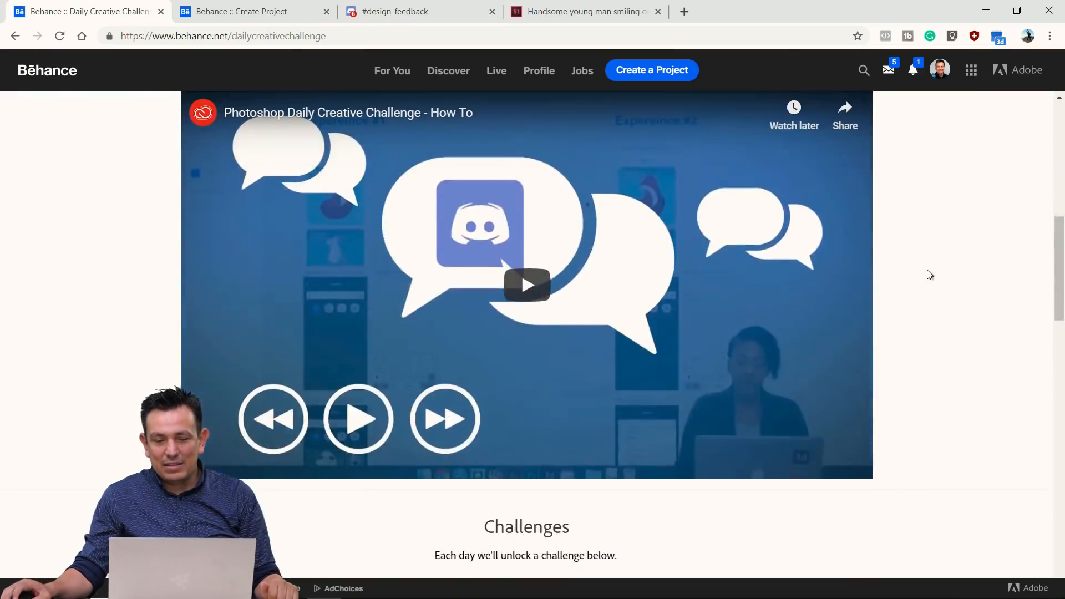
scroll(928, 272, "down", 20)
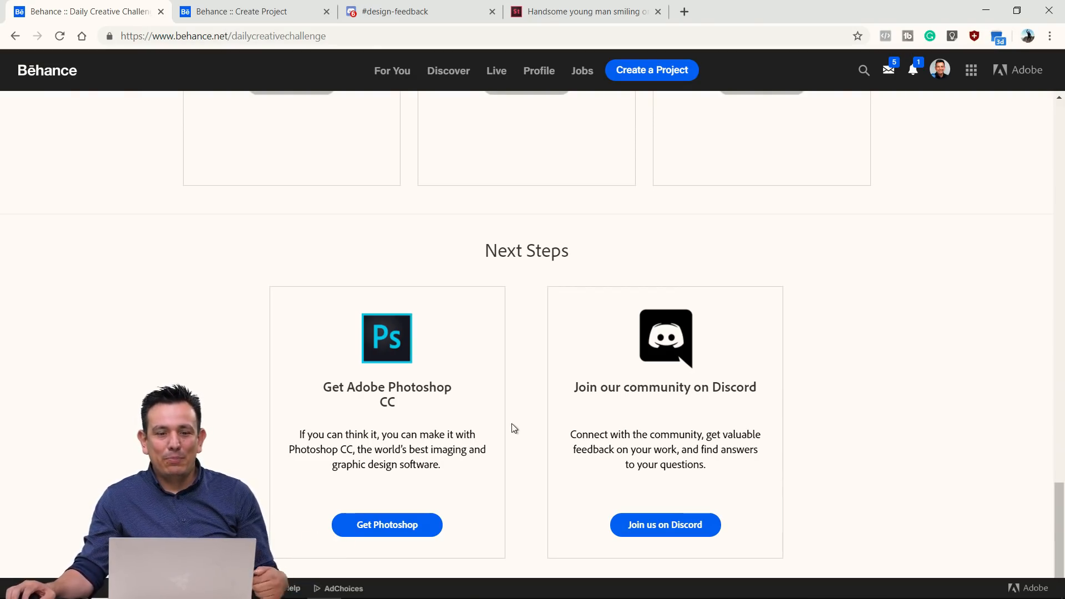
scroll(434, 349, "up", 20)
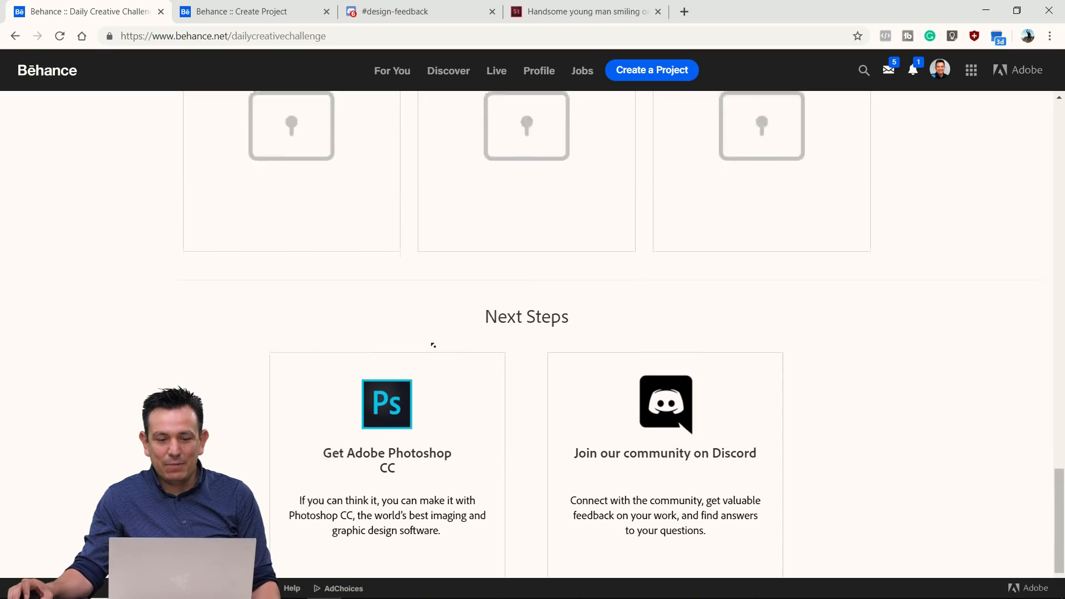
scroll(434, 348, "up", 3)
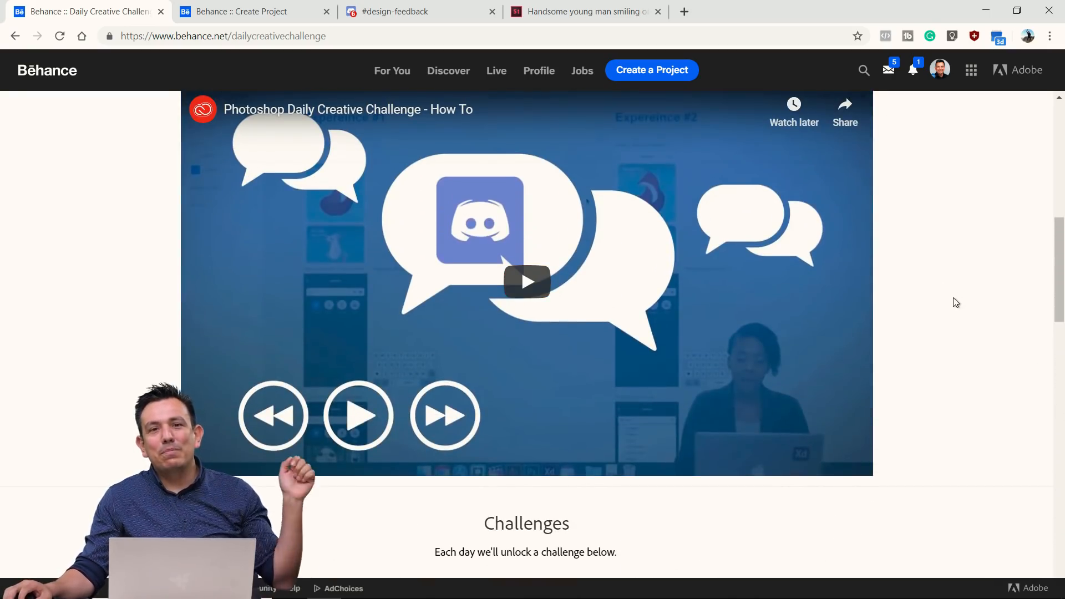
scroll(956, 306, "up", 6)
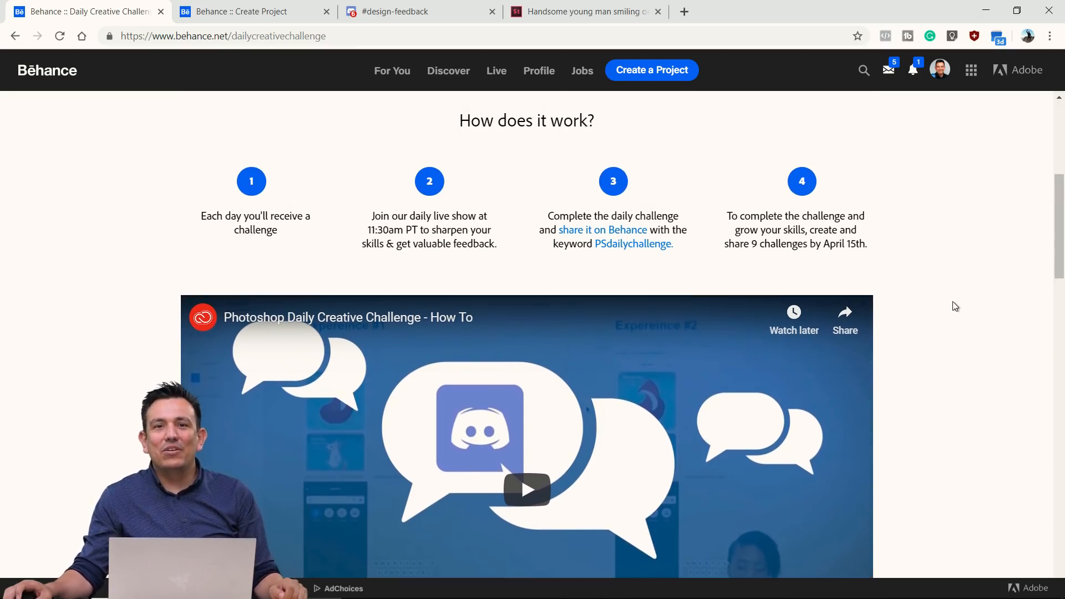